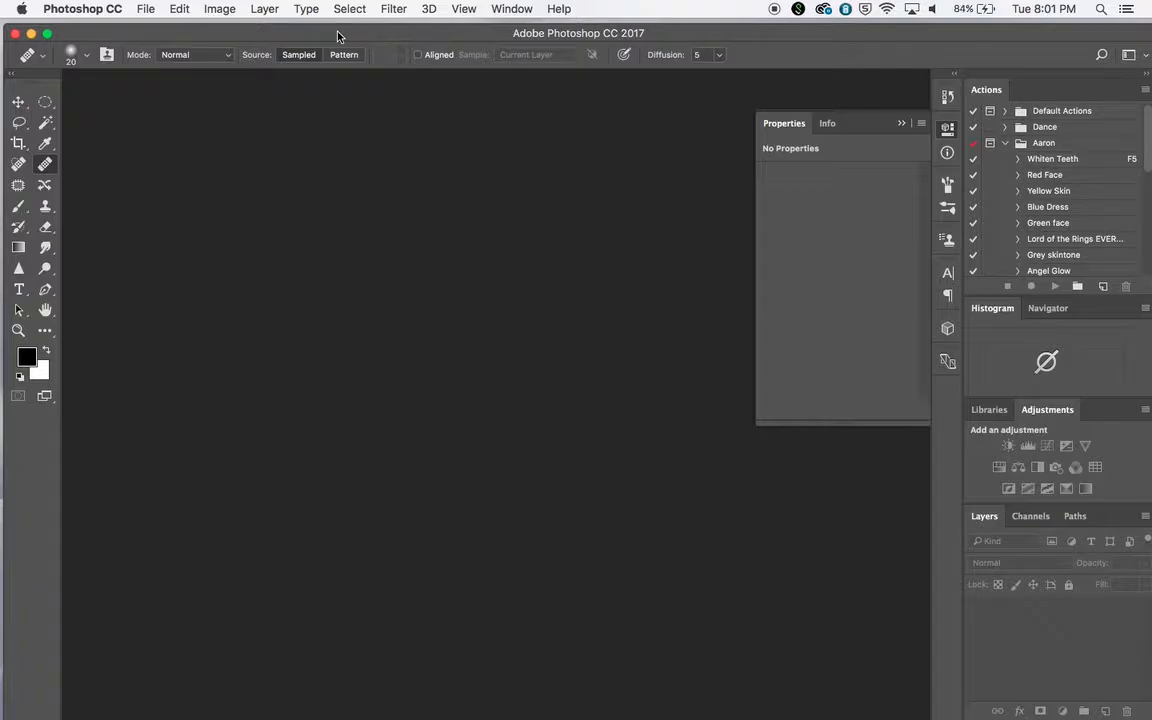
Create a new document 12 inches wide and 8 inches high at 150 pixels/inch in RGB Color with a white background
{"action": "left_click", "coordinate": [145, 10]}
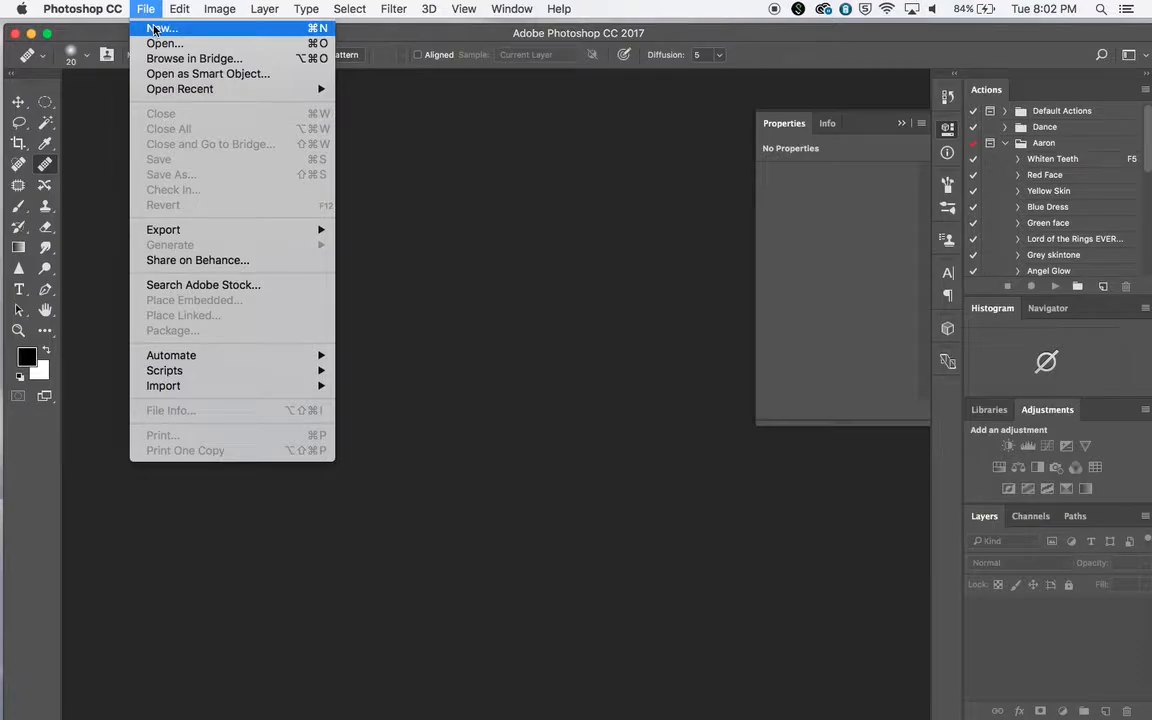
{"action": "left_click", "coordinate": [154, 29]}
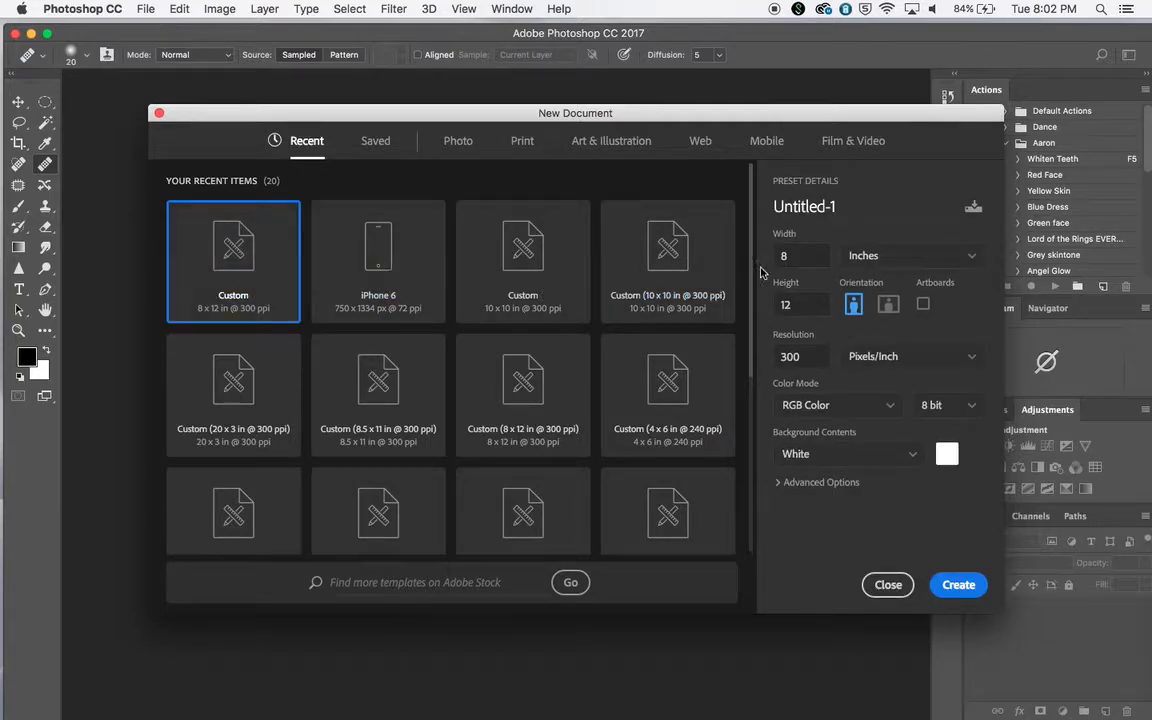
{"action": "left_click", "coordinate": [803, 257]}
{"action": "type", "text": "21"}
{"action": "type", "text": "12"}
{"action": "key", "text": "Tab"}
{"action": "type", "text": "8"}
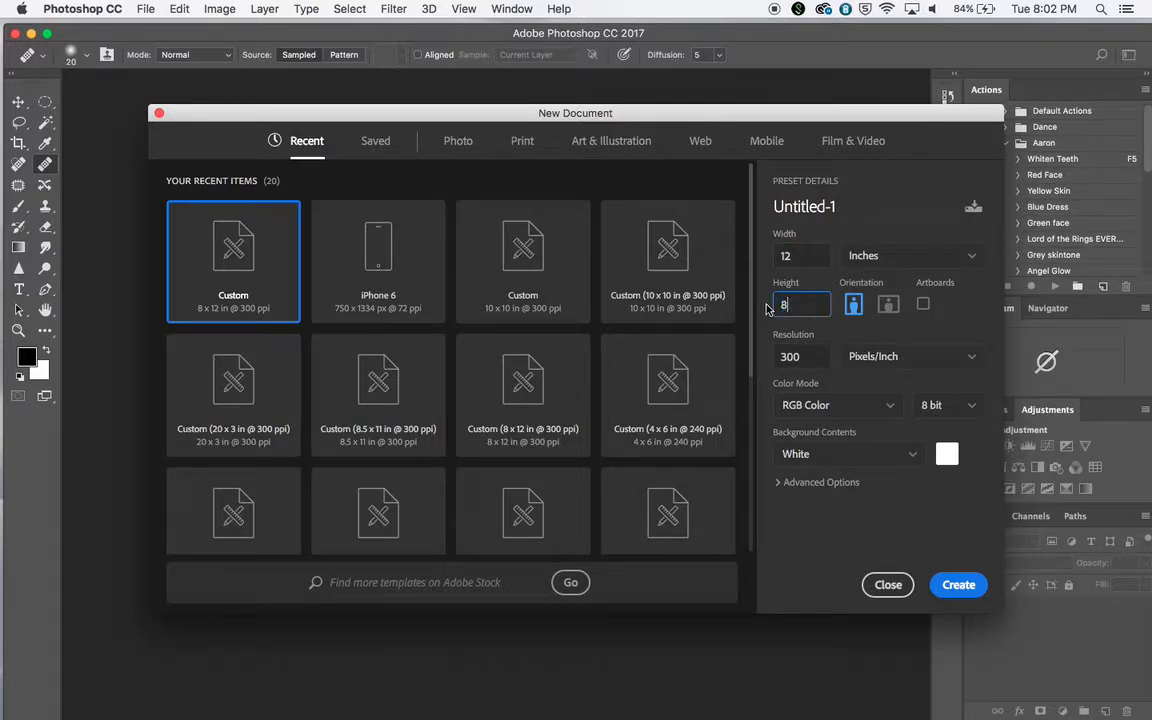
{"action": "key", "text": "Tab"}
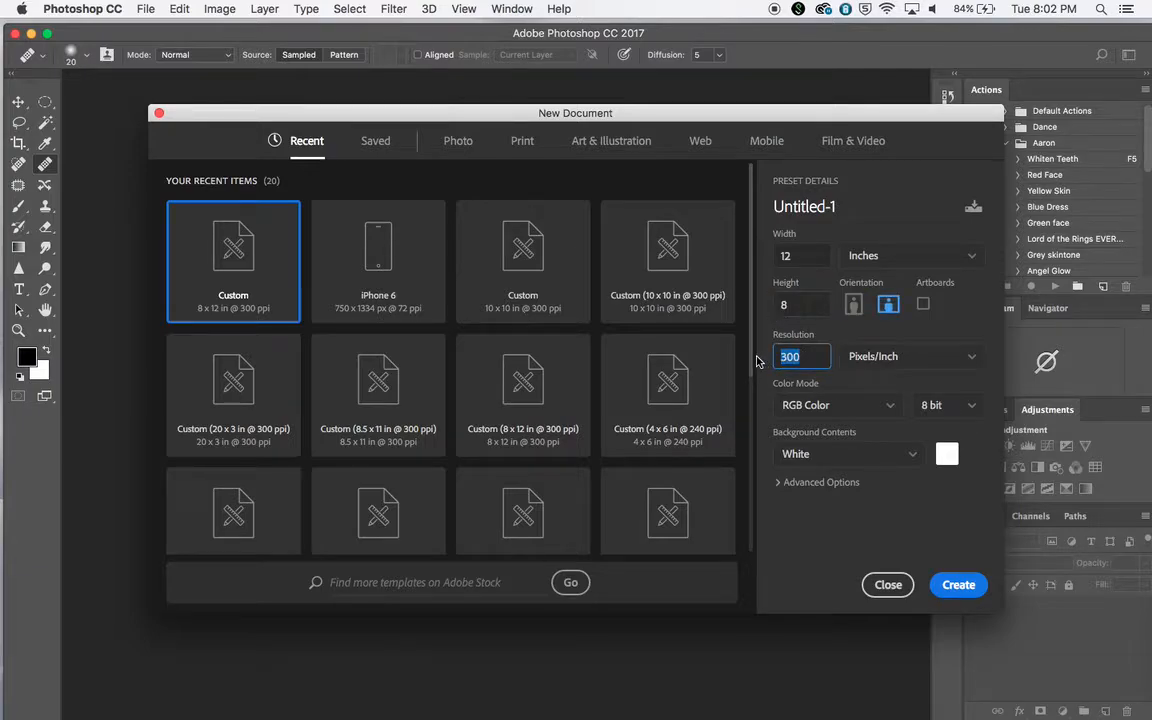
{"action": "type", "text": "150"}
{"action": "left_click", "coordinate": [957, 585]}
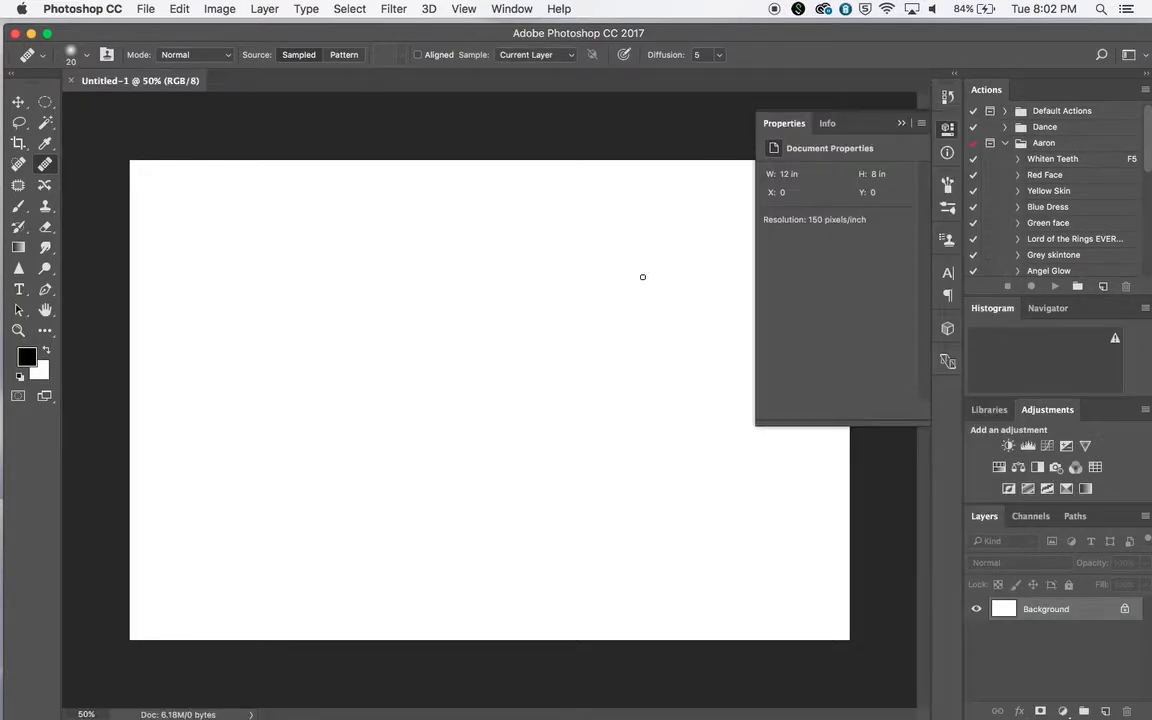
Set the Type tool's text color to dark red a22c2c and start a text line in the upper-left area of the canvas
{"action": "left_click", "coordinate": [900, 123]}
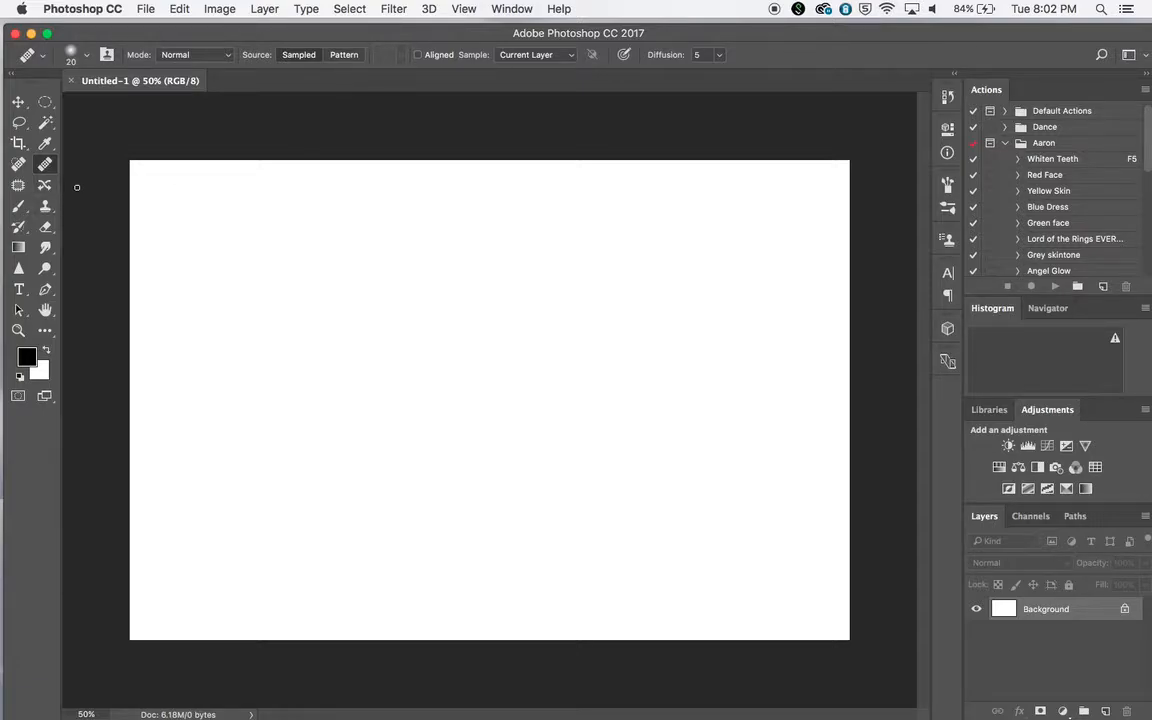
{"action": "left_click", "coordinate": [20, 290]}
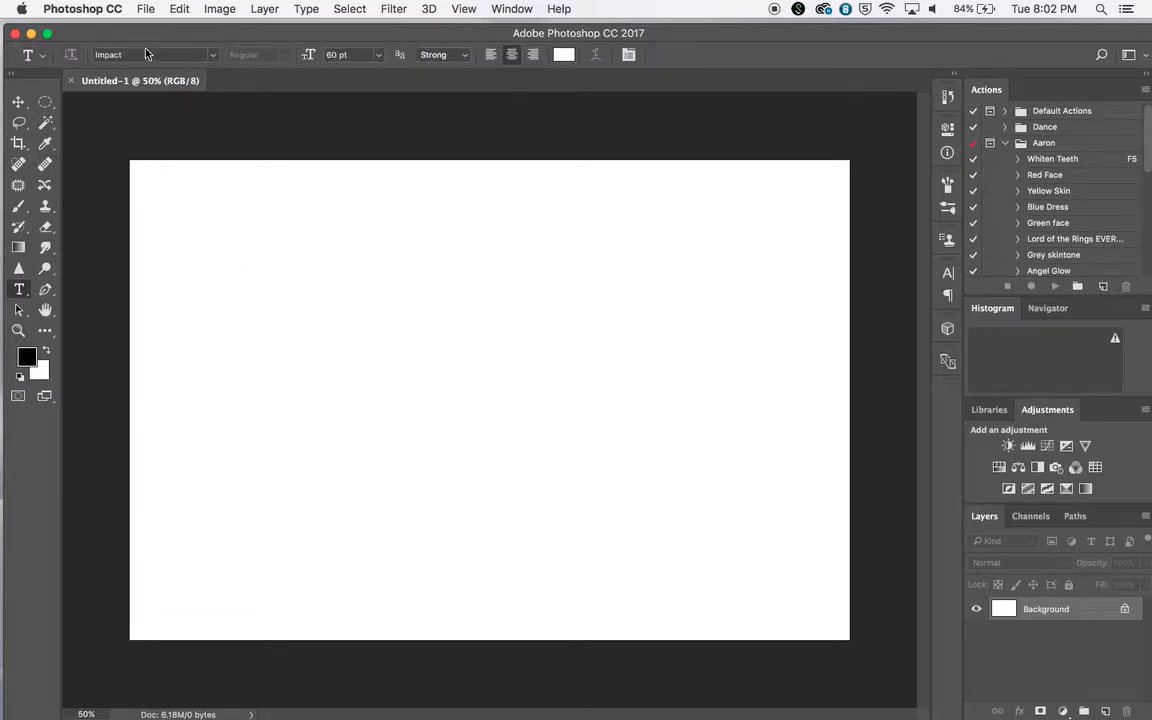
{"action": "left_click", "coordinate": [564, 55]}
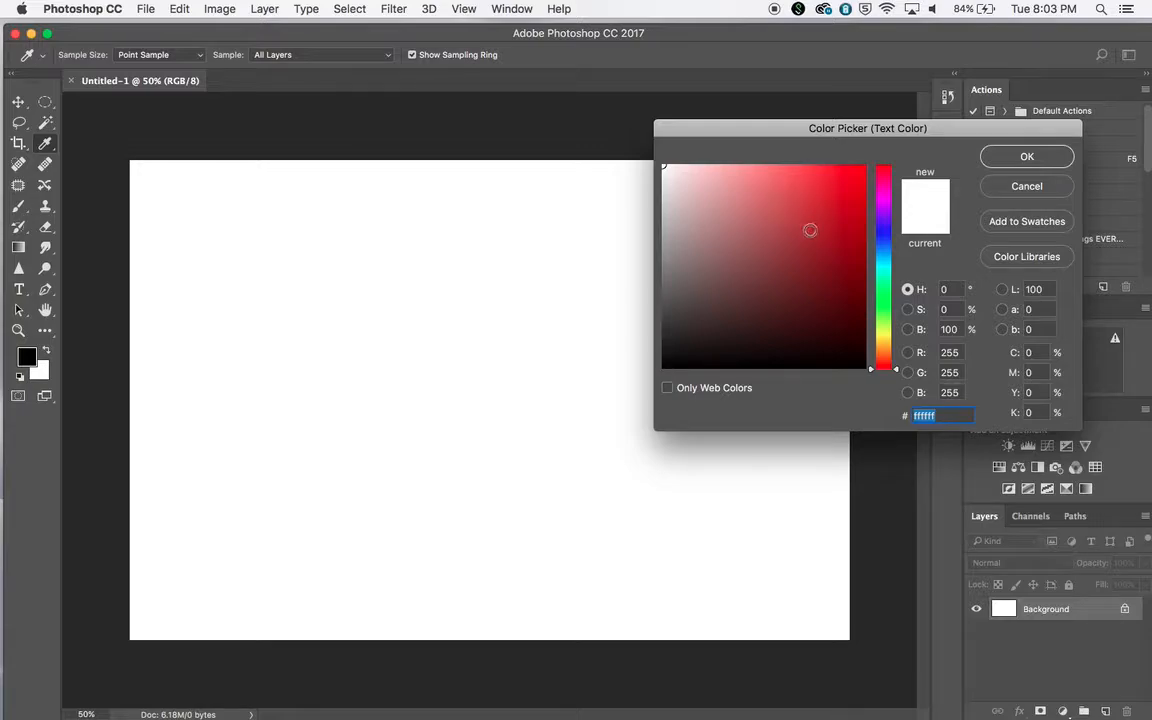
{"action": "left_click", "coordinate": [810, 238]}
{"action": "left_click", "coordinate": [1026, 157]}
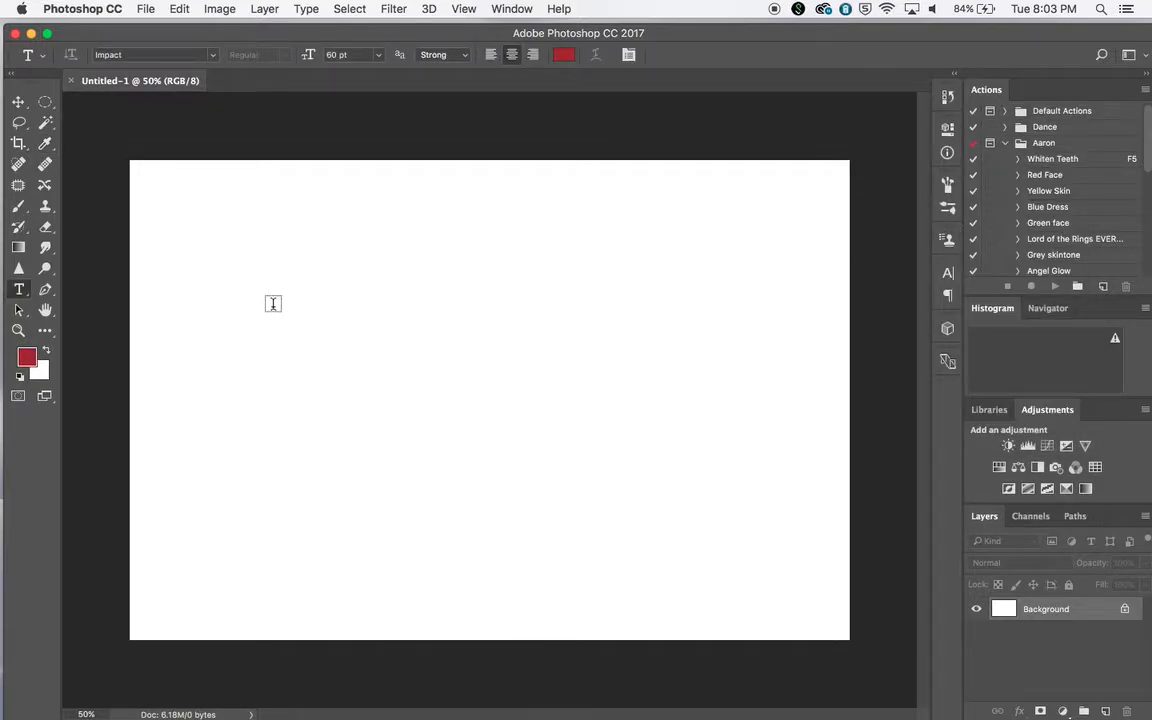
{"action": "left_click", "coordinate": [257, 317]}
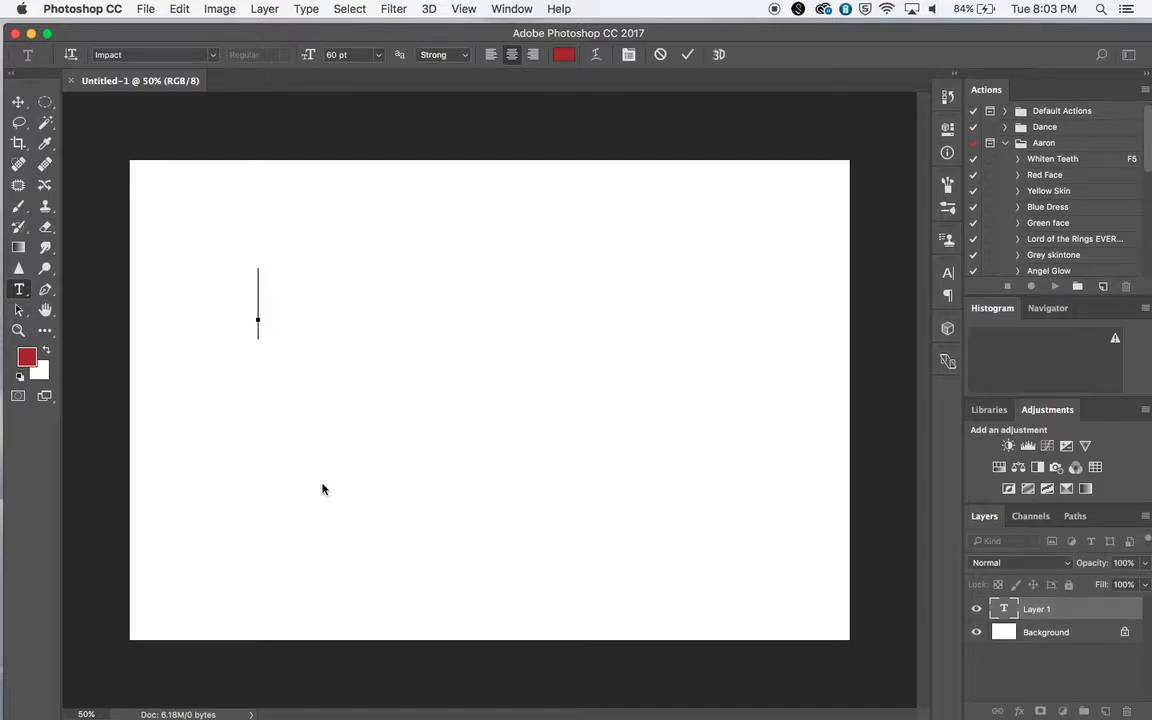
{"action": "type", "text": "The De"}
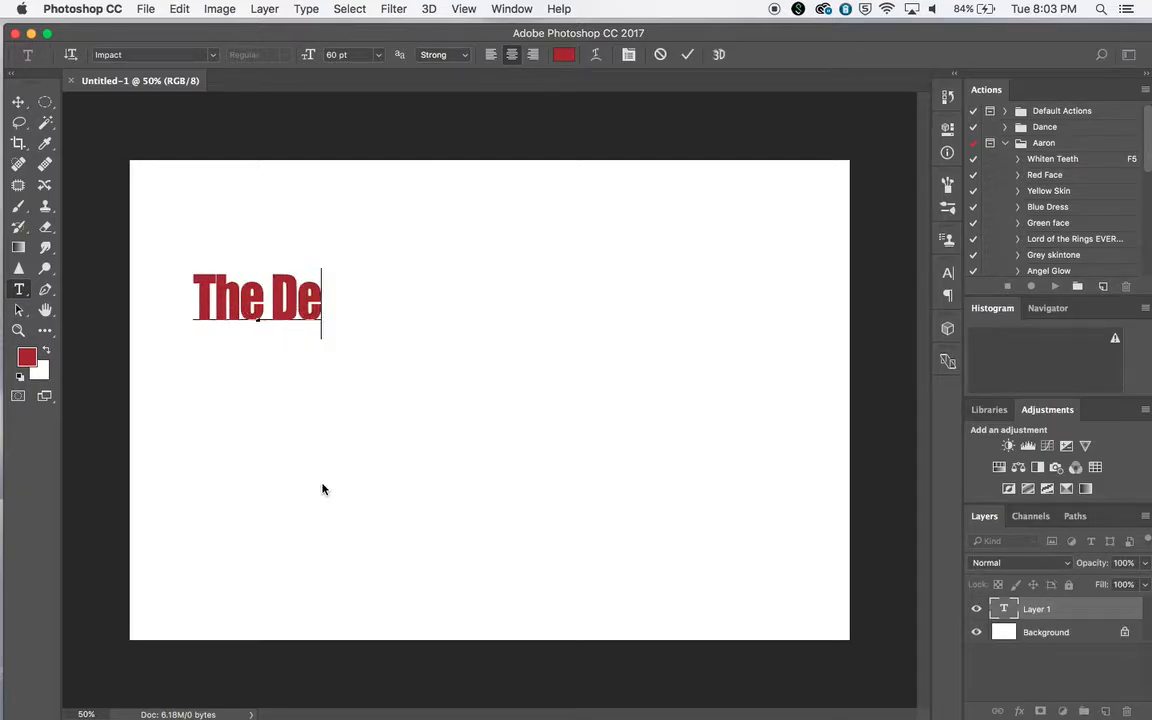
{"action": "type", "text": "vils"}
{"action": "key", "text": "BackSpace"}
{"action": "key", "text": "BackSpace"}
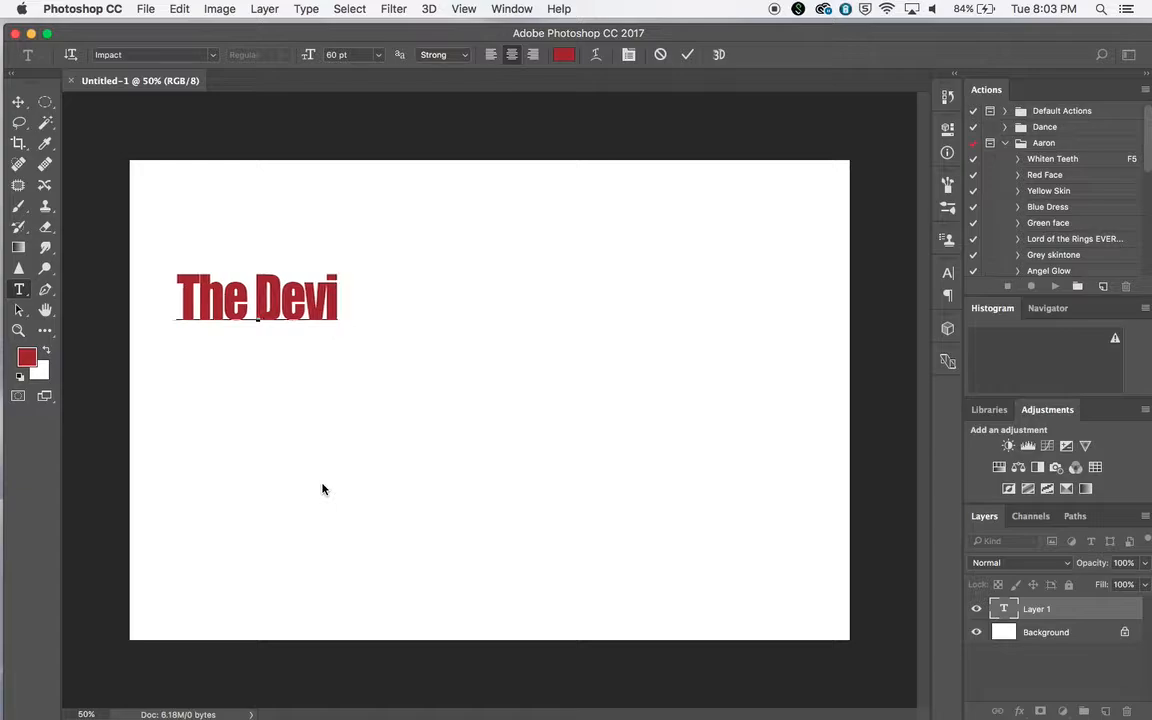
{"action": "type", "text": "l's"}
{"action": "key", "text": "BackSpace"}
{"action": "key", "text": "BackSpace"}
{"action": "key", "text": "BackSpace"}
{"action": "key", "text": "BackSpace"}
{"action": "key", "text": "BackSpace"}
{"action": "key", "text": "BackSpace"}
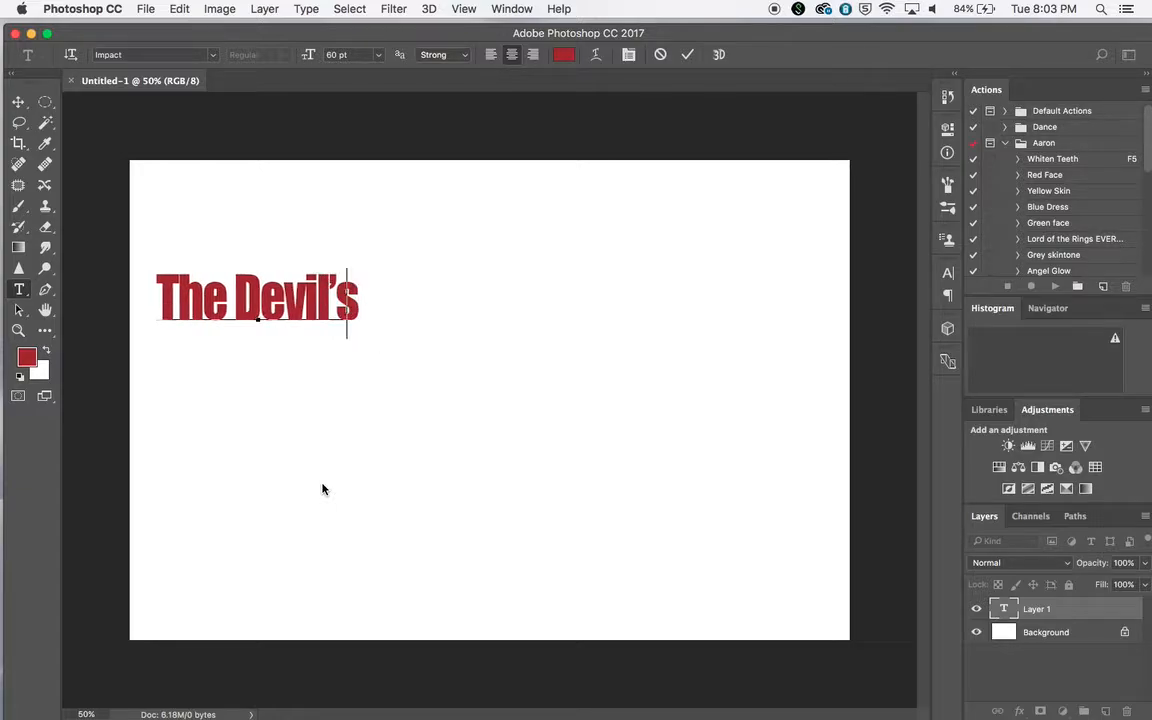
{"action": "key", "text": "BackSpace"}
{"action": "key", "text": "BackSpace"}
{"action": "key", "text": "BackSpace"}
{"action": "key", "text": "BackSpace"}
{"action": "key", "text": "BackSpace"}
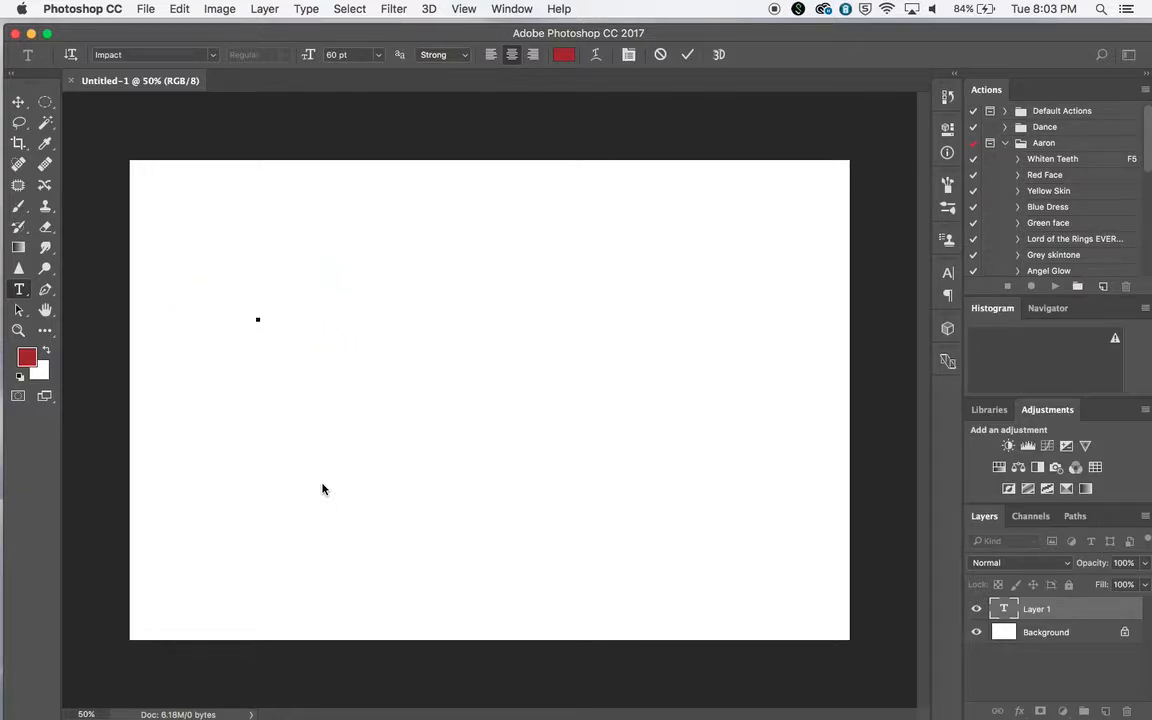
{"action": "type", "text": "Welcome"}
{"action": "key", "text": "BackSpace"}
{"action": "key", "text": "BackSpace"}
{"action": "key", "text": "BackSpace"}
{"action": "key", "text": "BackSpace"}
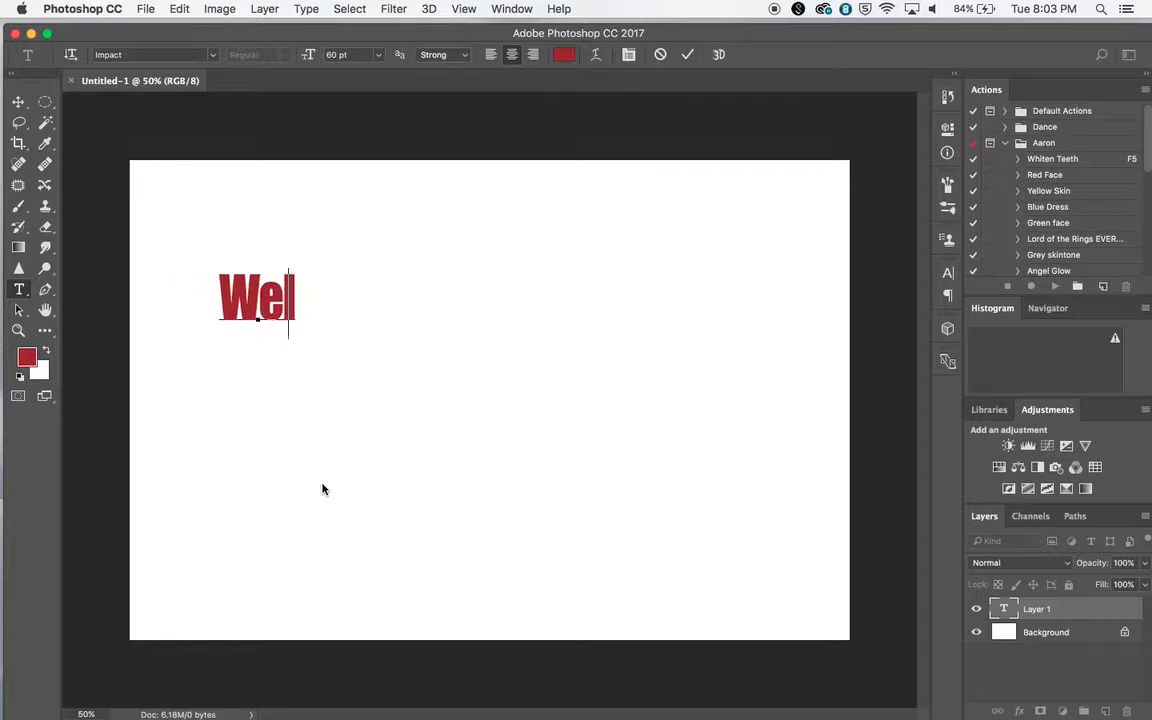
{"action": "key", "text": "BackSpace"}
{"action": "key", "text": "BackSpace"}
{"action": "key", "text": "BackSpace"}
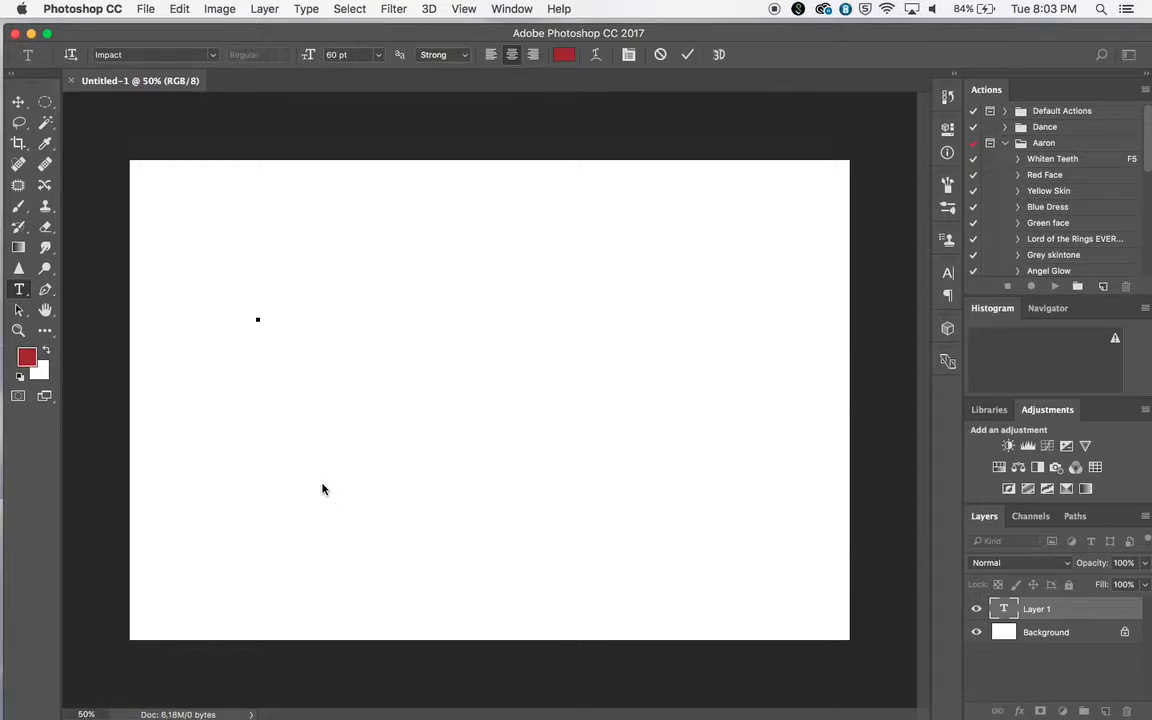
Enter the title "Sweet Child of Mine" and center it horizontally in the upper half of the canvas
{"action": "type", "text": "Sweet Chid"}
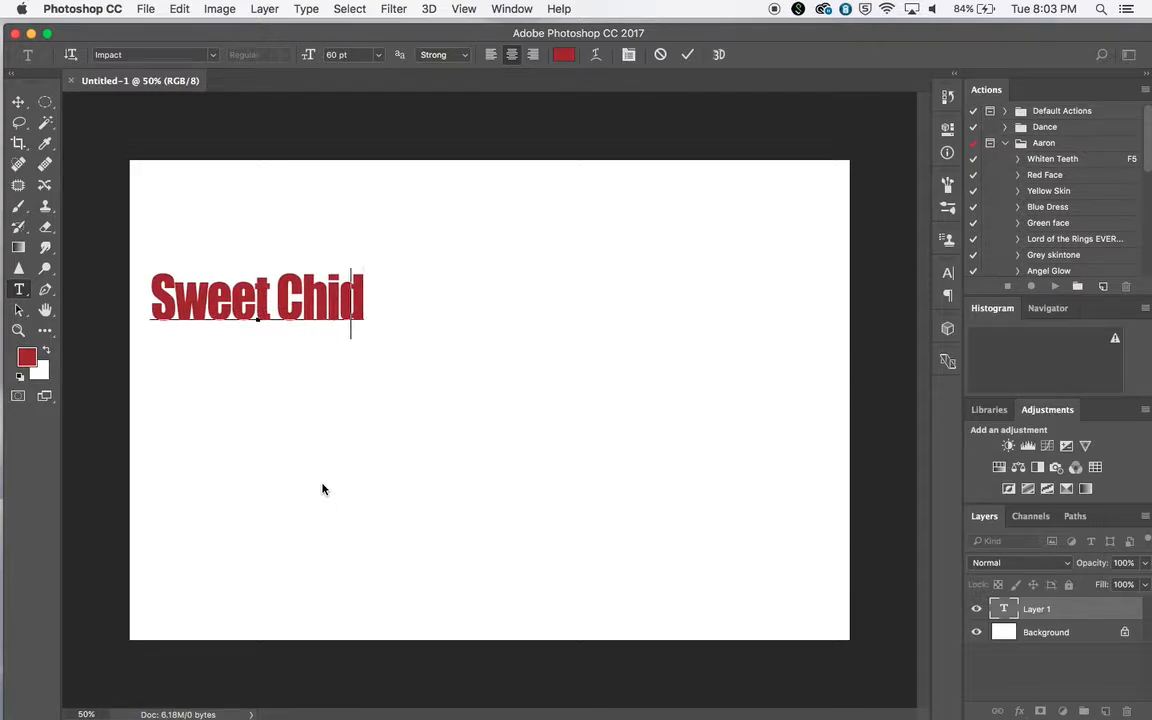
{"action": "key", "text": "BackSpace"}
{"action": "type", "text": "ld of Mine"}
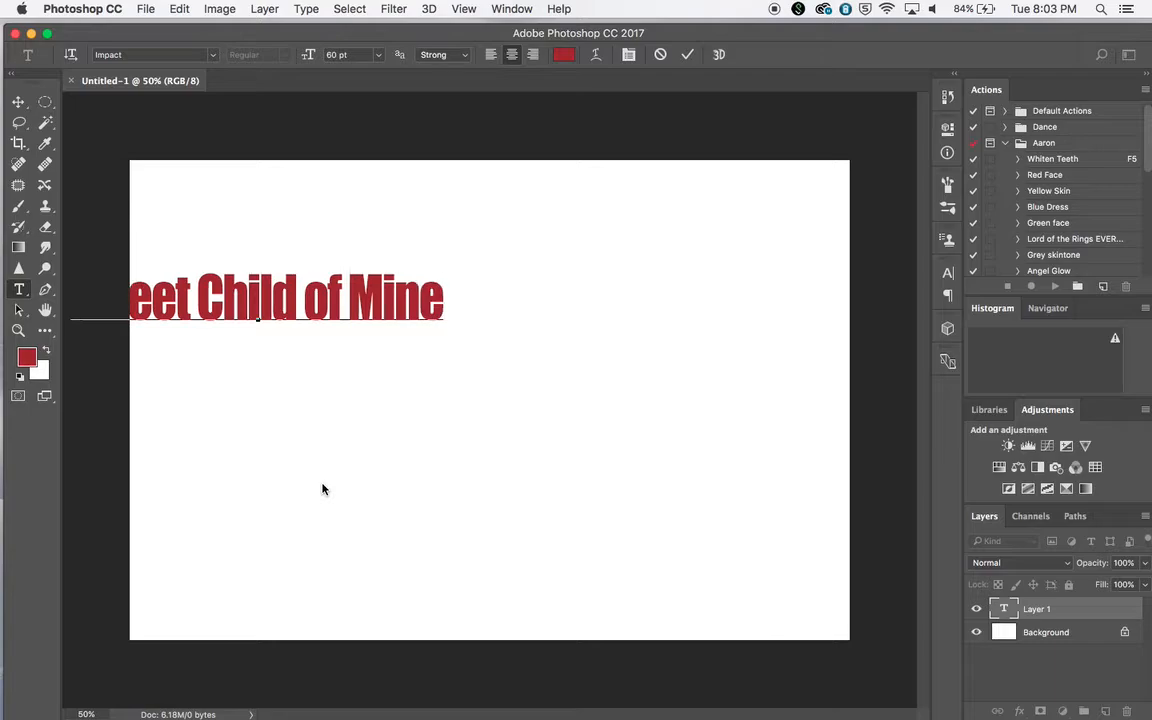
{"action": "left_click", "coordinate": [18, 101]}
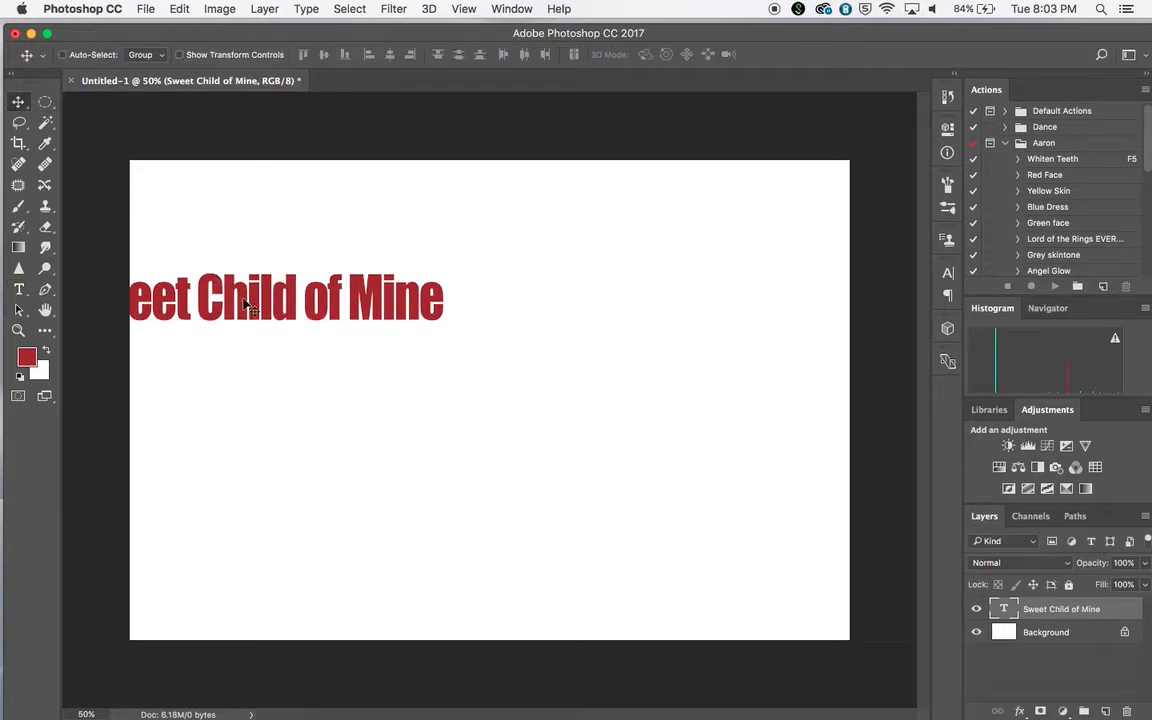
{"action": "left_click_drag", "start_coordinate": [244, 303], "coordinate": [558, 338]}
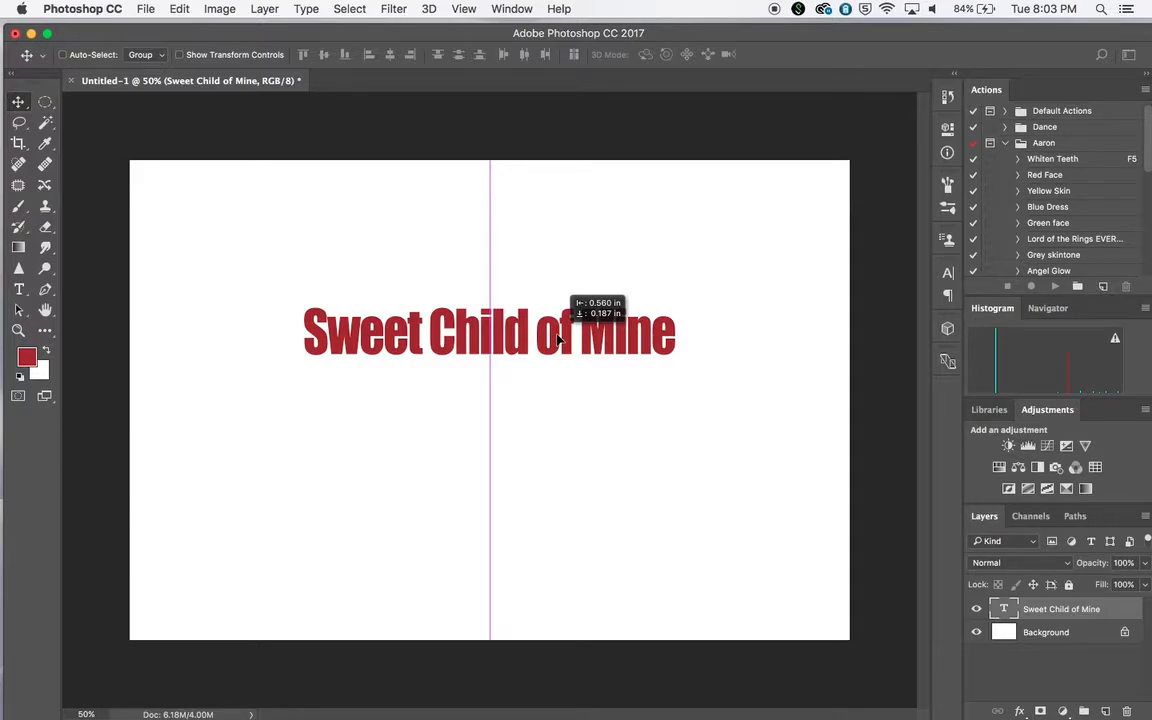
{"action": "left_click_drag", "start_coordinate": [558, 340], "coordinate": [559, 308]}
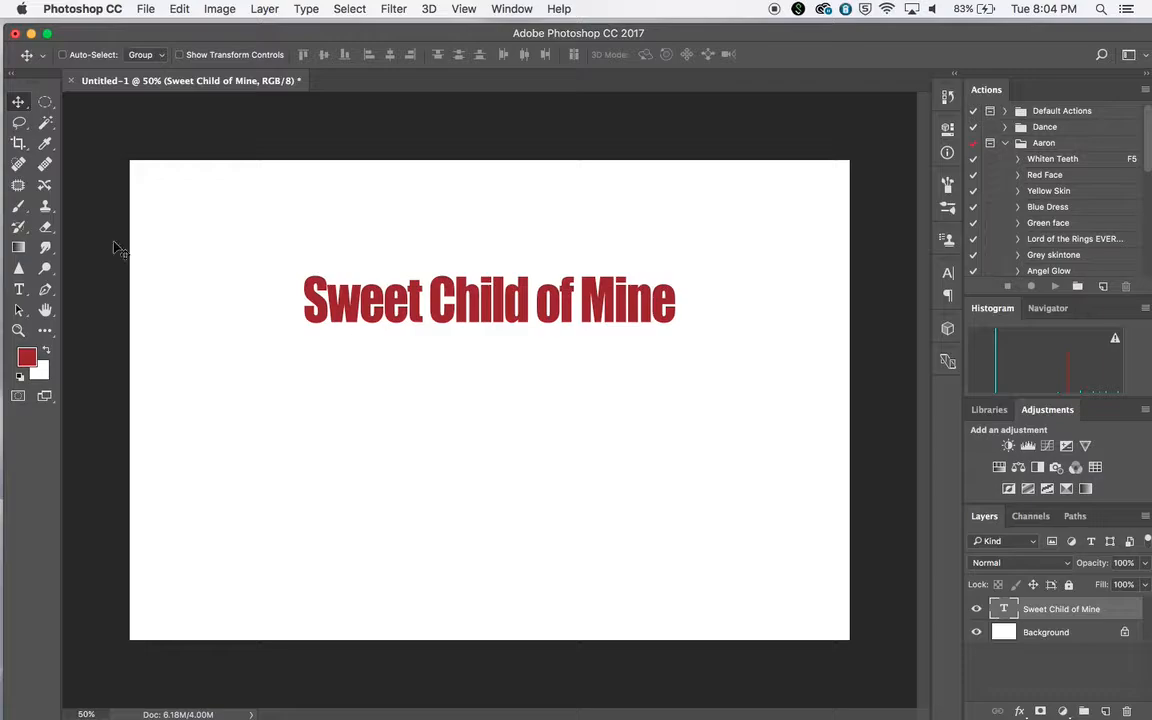
Change the title's text color to the softer red a44545
{"action": "left_click", "coordinate": [20, 291]}
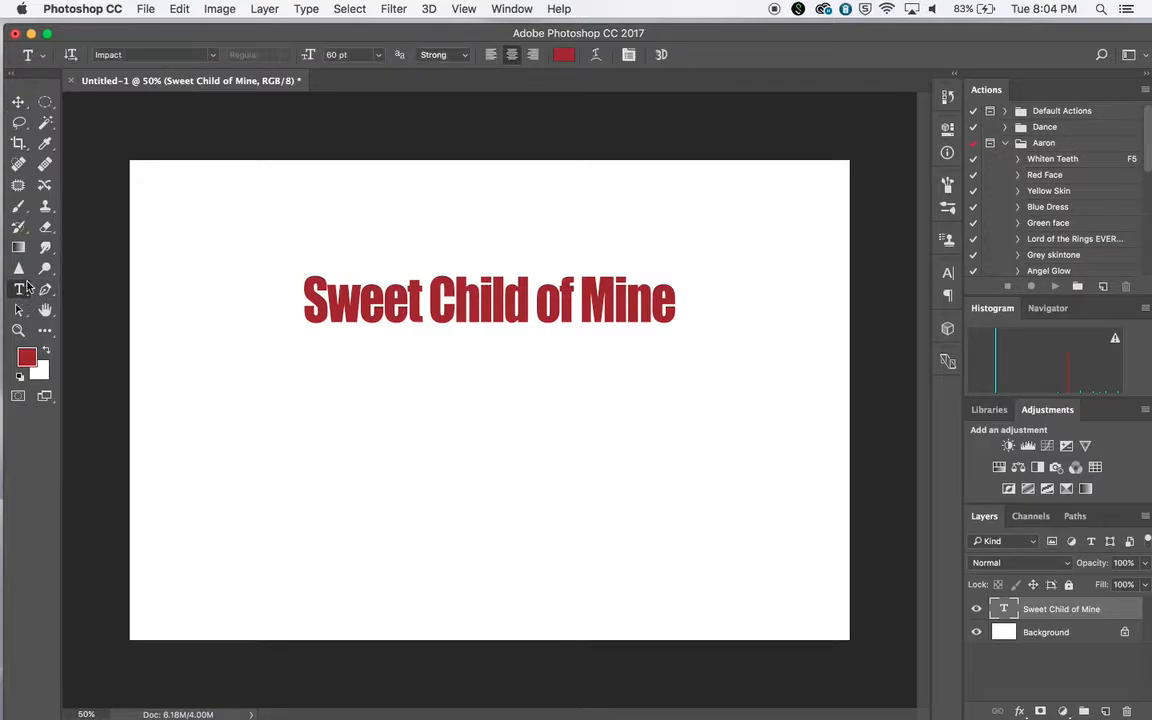
{"action": "left_click", "coordinate": [565, 57]}
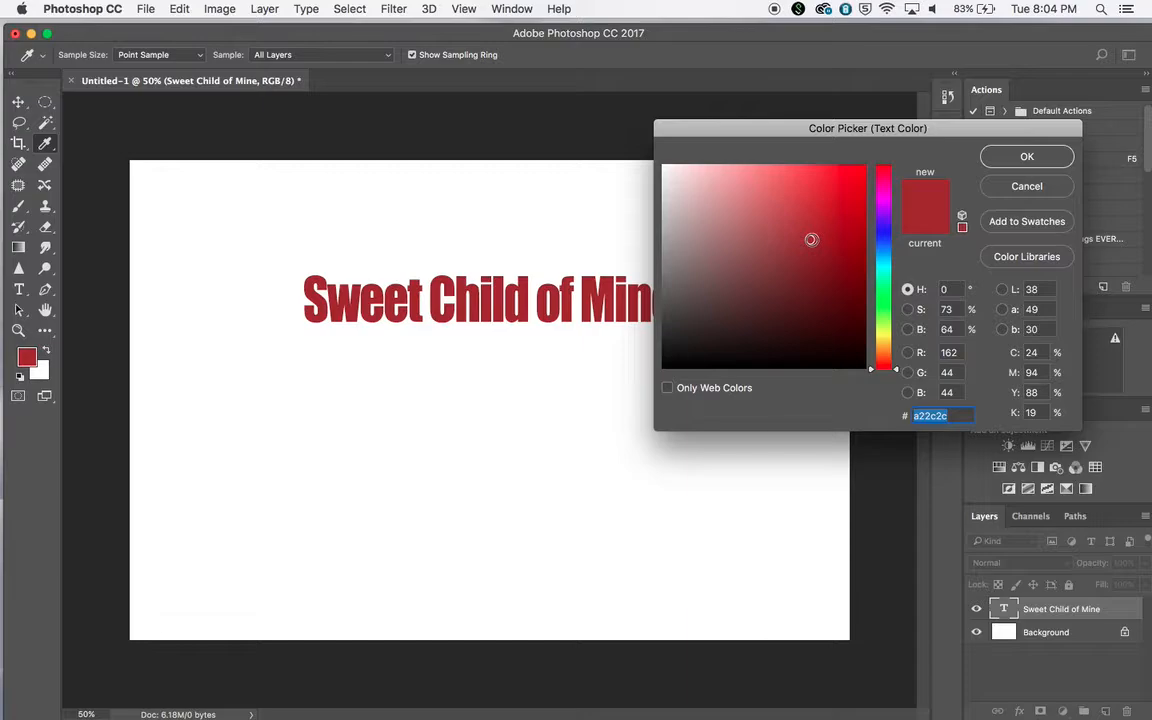
{"action": "left_click_drag", "start_coordinate": [811, 240], "coordinate": [780, 237]}
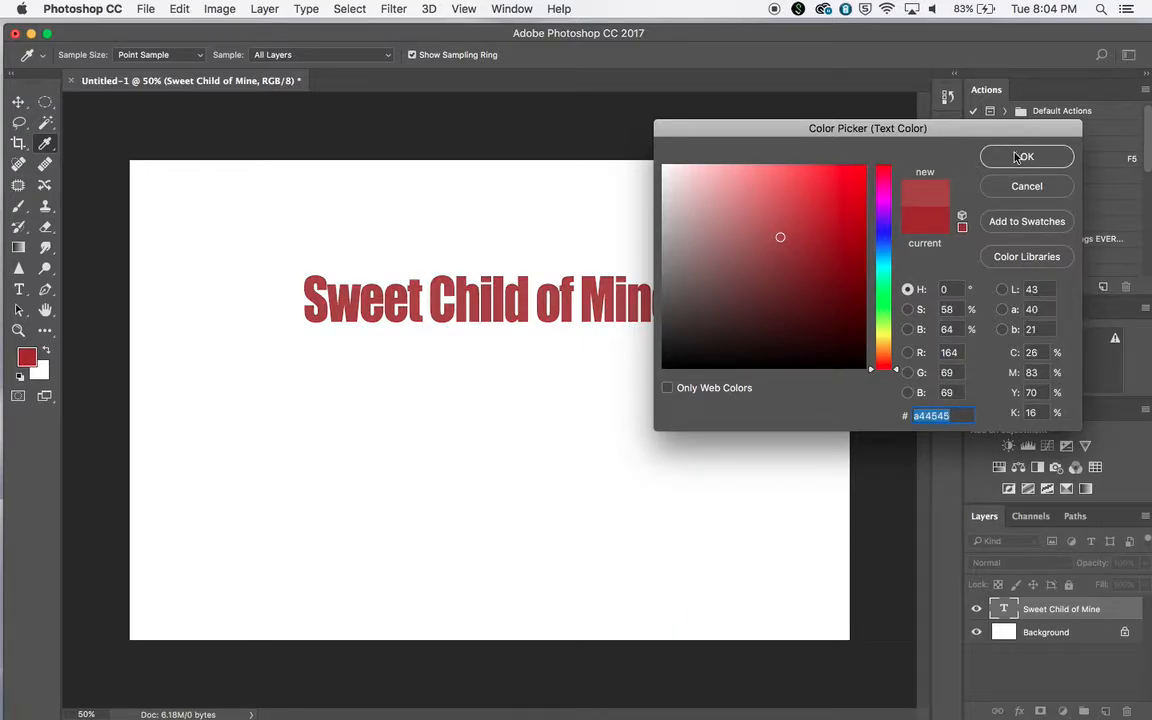
{"action": "left_click", "coordinate": [1021, 157]}
Add a separate text line below the title reading "by" followed by the author's full name
{"action": "left_click", "coordinate": [392, 428]}
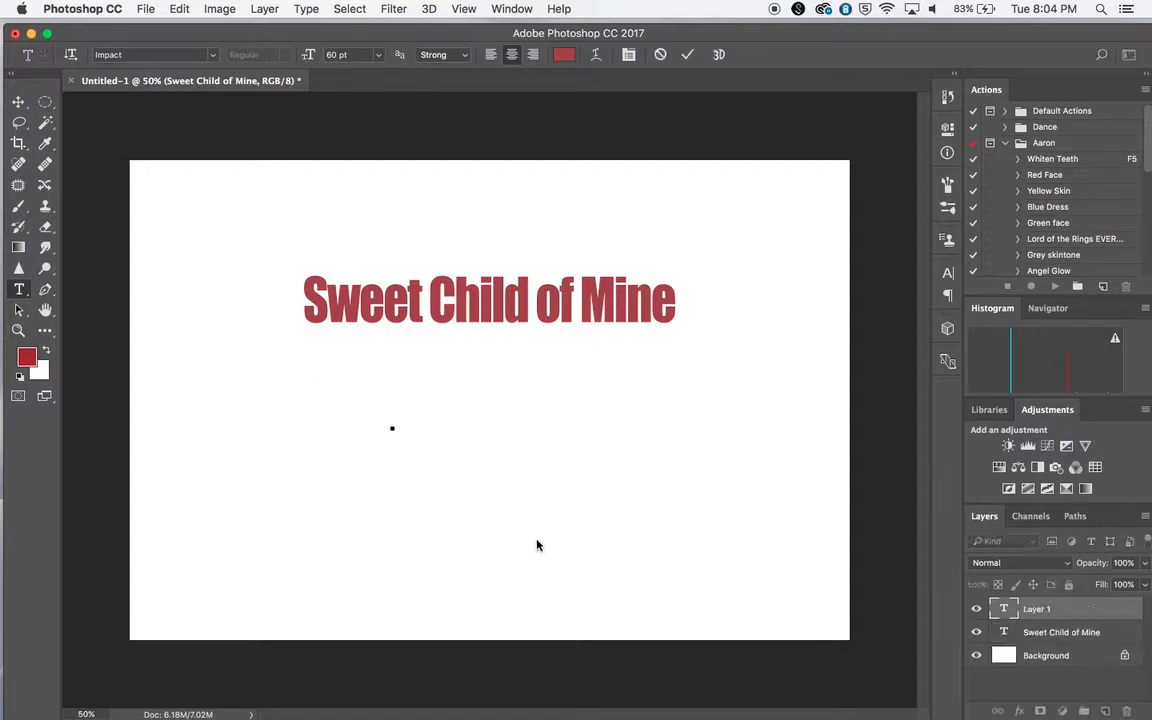
{"action": "type", "text": "by Aaron Drap"}
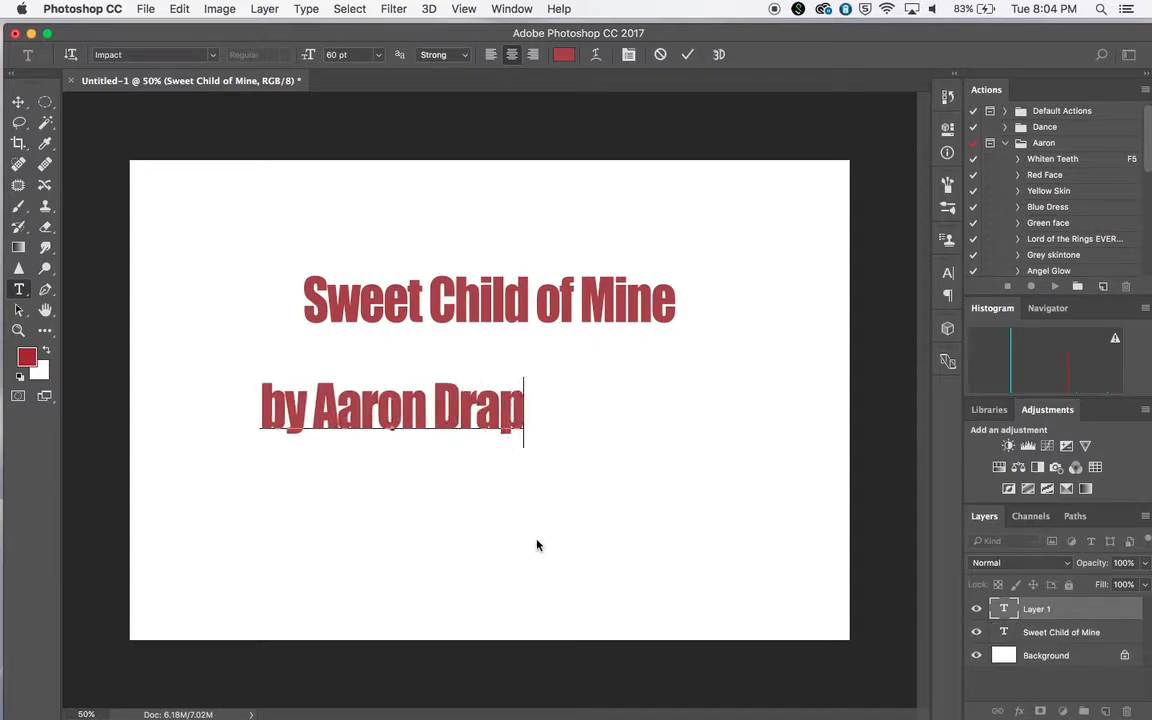
{"action": "type", "text": "er"}
Set the font size of the whole byline to 30 pt
{"action": "left_click_drag", "start_coordinate": [544, 398], "coordinate": [262, 400]}
{"action": "left_click", "coordinate": [483, 405]}
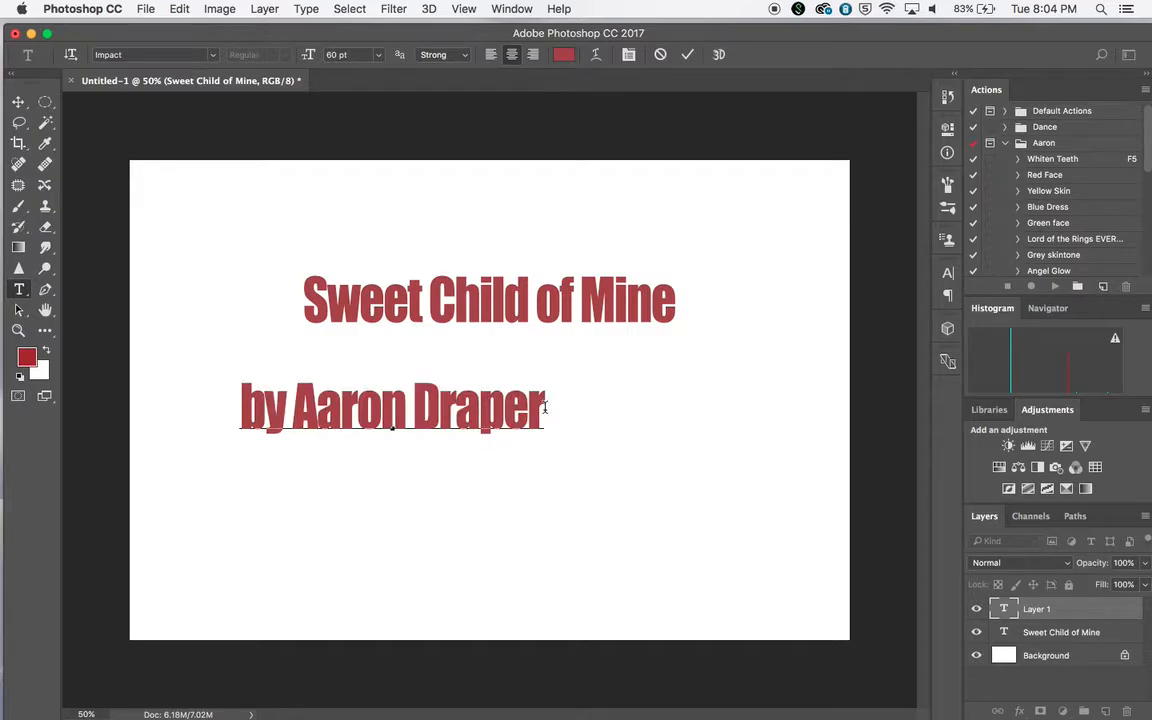
{"action": "left_click_drag", "start_coordinate": [545, 407], "coordinate": [222, 388]}
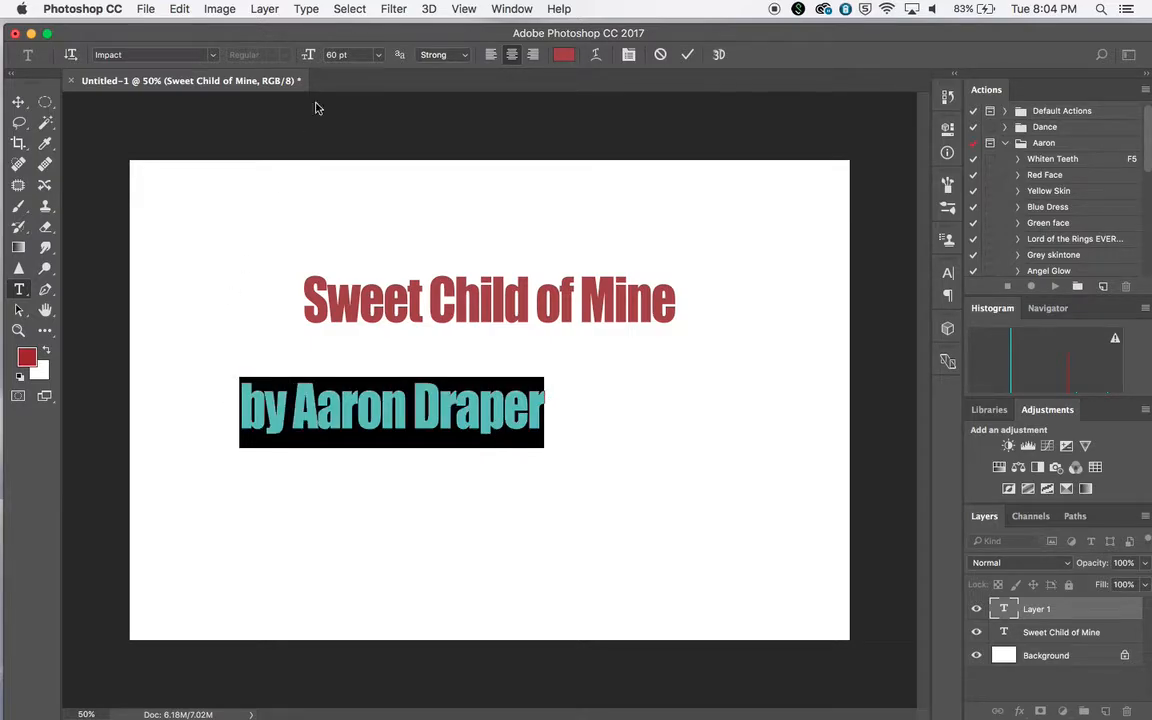
{"action": "left_click", "coordinate": [377, 56]}
{"action": "left_click", "coordinate": [360, 215]}
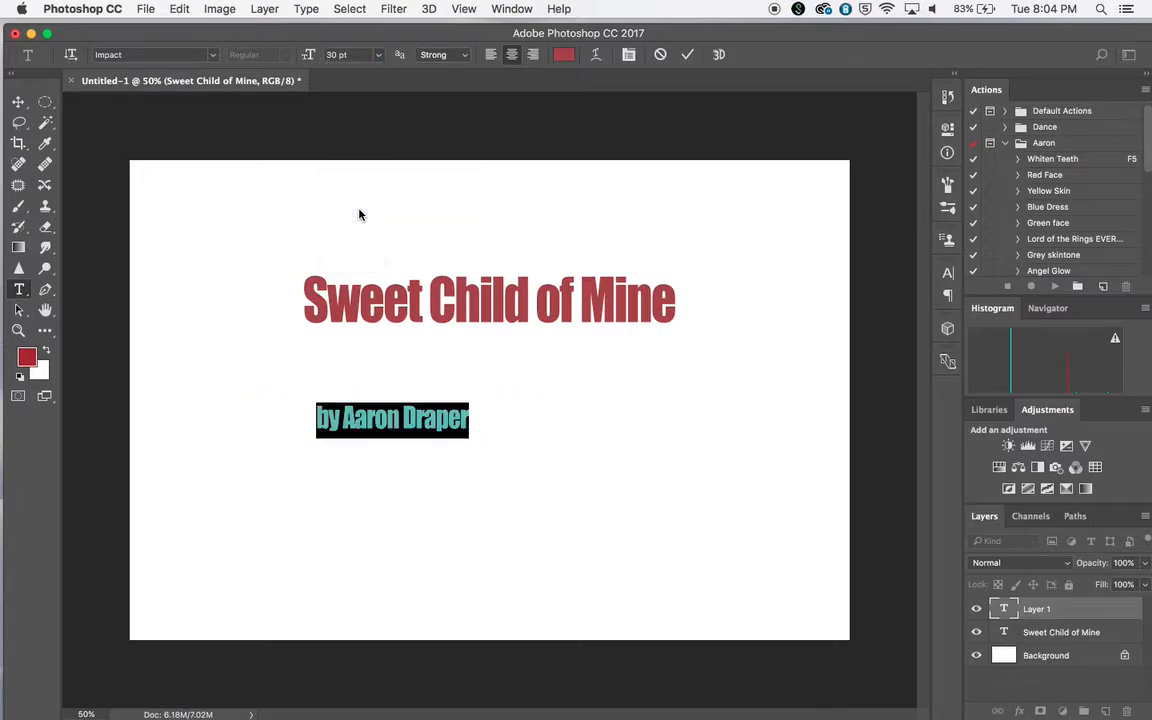
Move the byline directly beneath the title, near the title's right end
{"action": "left_click", "coordinate": [18, 101]}
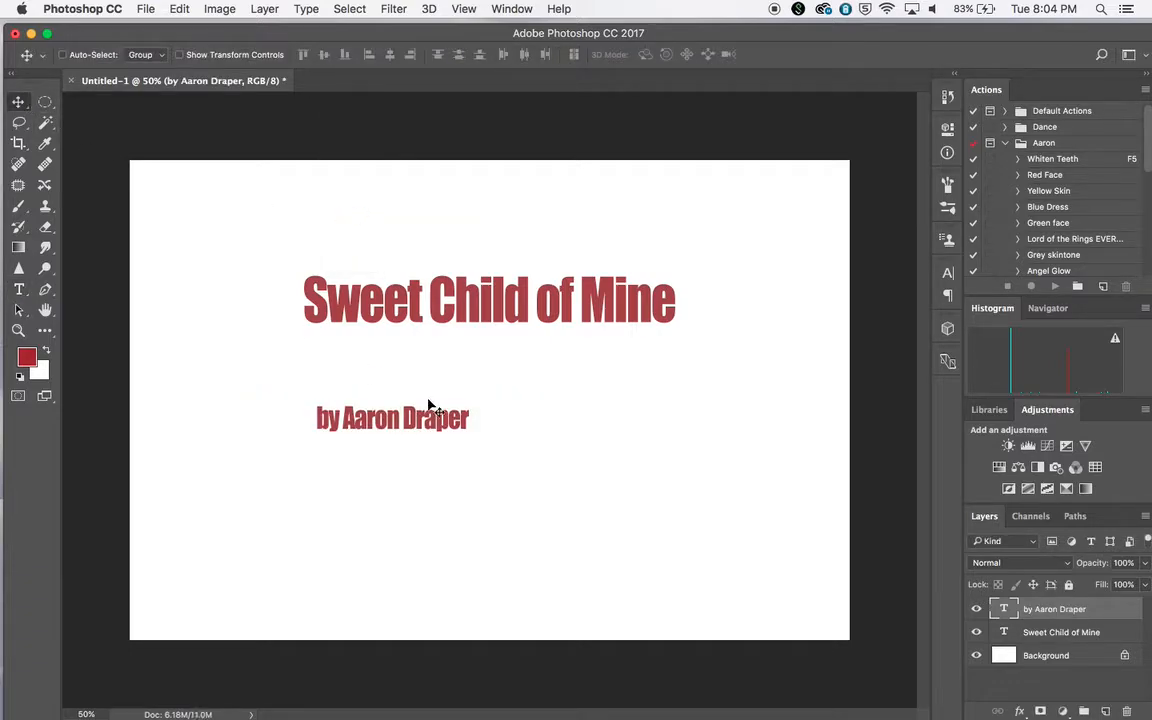
{"action": "left_click_drag", "start_coordinate": [422, 419], "coordinate": [548, 353]}
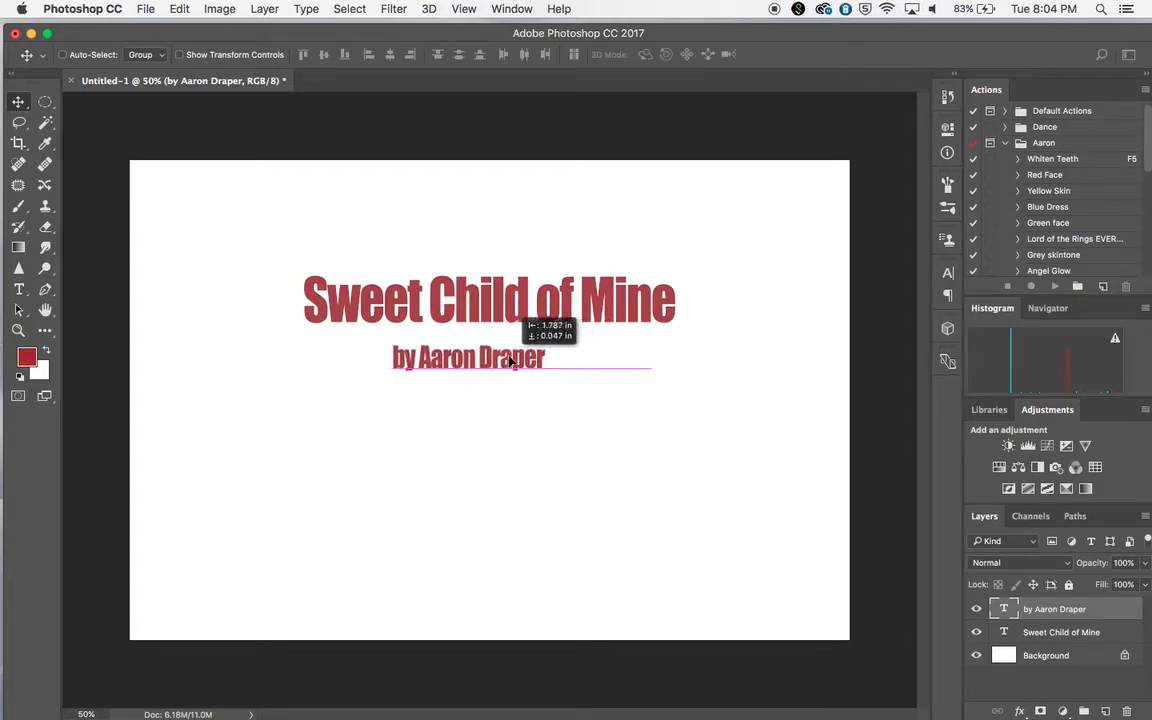
{"action": "mouse_move", "coordinate": [539, 361]}
{"action": "left_mouse_down"}
{"action": "mouse_move", "coordinate": [633, 360]}
{"action": "mouse_move", "coordinate": [543, 360]}
{"action": "left_mouse_up"}
{"action": "mouse_move", "coordinate": [522, 363]}
{"action": "left_mouse_down"}
{"action": "mouse_move", "coordinate": [536, 258]}
{"action": "mouse_move", "coordinate": [516, 250]}
{"action": "mouse_move", "coordinate": [540, 256]}
{"action": "mouse_move", "coordinate": [509, 250]}
{"action": "mouse_move", "coordinate": [544, 253]}
{"action": "mouse_move", "coordinate": [492, 257]}
{"action": "mouse_move", "coordinate": [522, 258]}
{"action": "mouse_move", "coordinate": [514, 253]}
{"action": "mouse_move", "coordinate": [509, 304]}
{"action": "mouse_move", "coordinate": [521, 257]}
{"action": "mouse_move", "coordinate": [509, 250]}
{"action": "mouse_move", "coordinate": [524, 250]}
{"action": "mouse_move", "coordinate": [511, 245]}
{"action": "mouse_move", "coordinate": [496, 248]}
{"action": "mouse_move", "coordinate": [524, 255]}
{"action": "mouse_move", "coordinate": [512, 255]}
{"action": "mouse_move", "coordinate": [523, 255]}
{"action": "mouse_move", "coordinate": [520, 357]}
{"action": "left_mouse_up"}
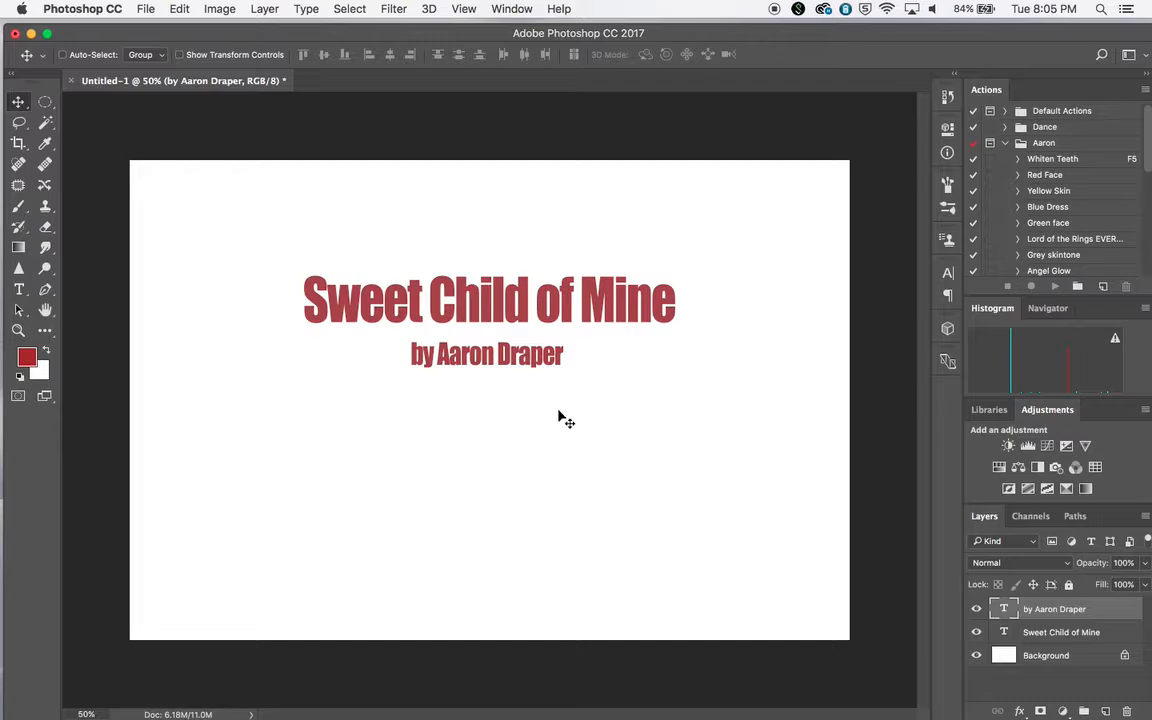
{"action": "left_click_drag", "start_coordinate": [515, 365], "coordinate": [623, 357]}
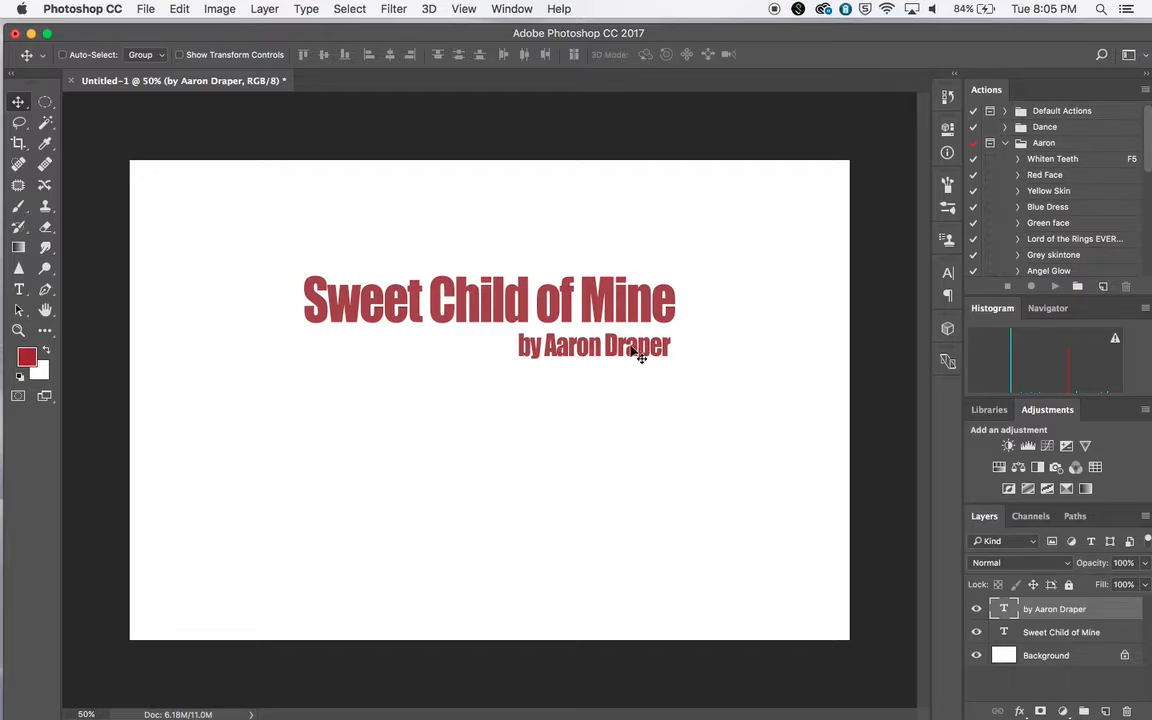
Lower the byline layer's opacity to about 43%
{"action": "left_click_drag", "start_coordinate": [864, 41], "coordinate": [832, 37]}
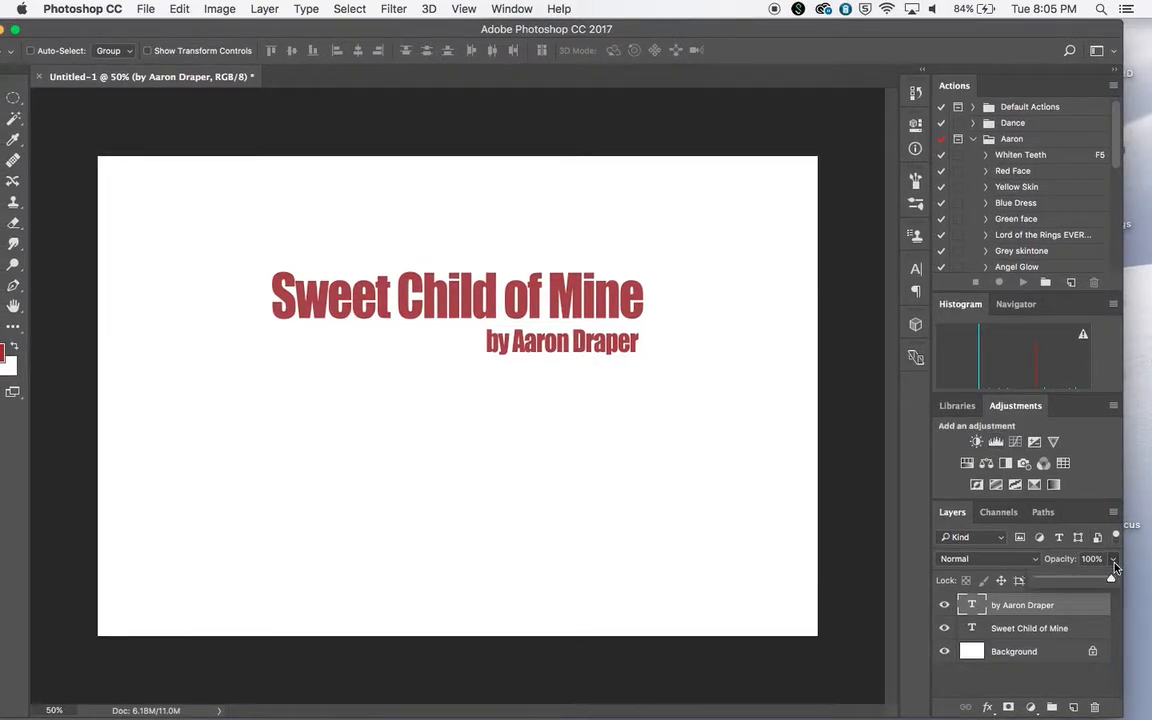
{"action": "left_click", "coordinate": [1111, 580]}
{"action": "left_click_drag", "start_coordinate": [1100, 581], "coordinate": [1073, 581]}
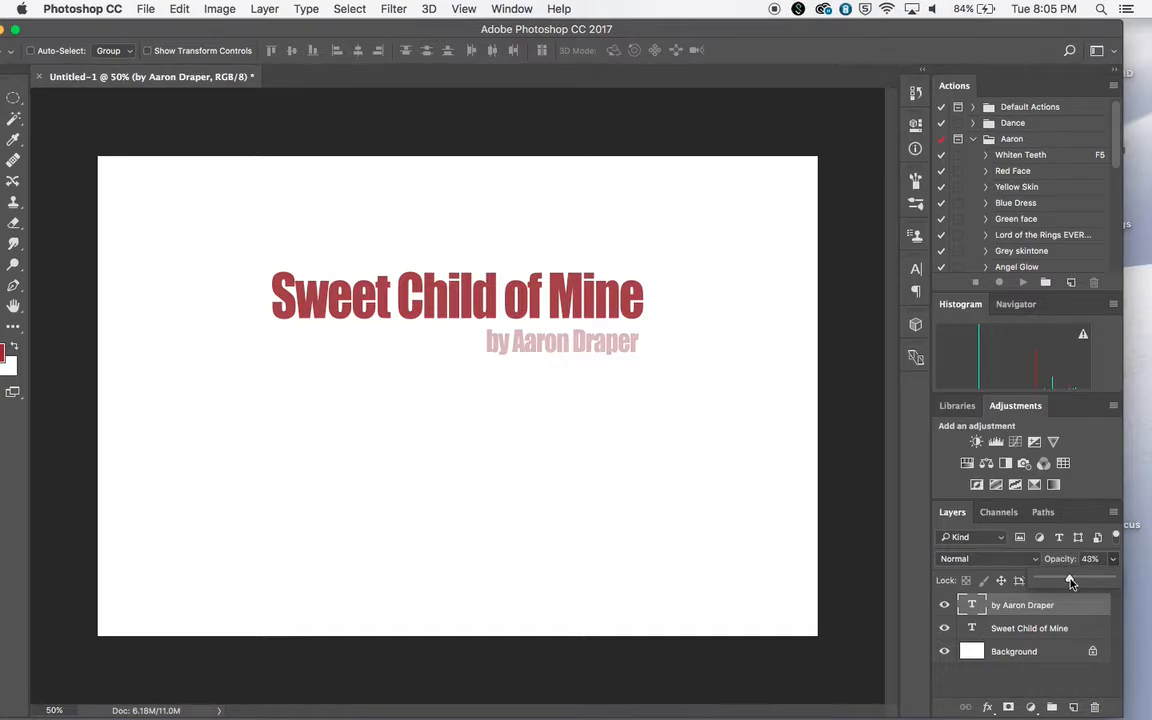
Open the title layer's style settings and add a Bevel & Emboss effect without Contour or Texture
{"action": "left_click", "coordinate": [1081, 628]}
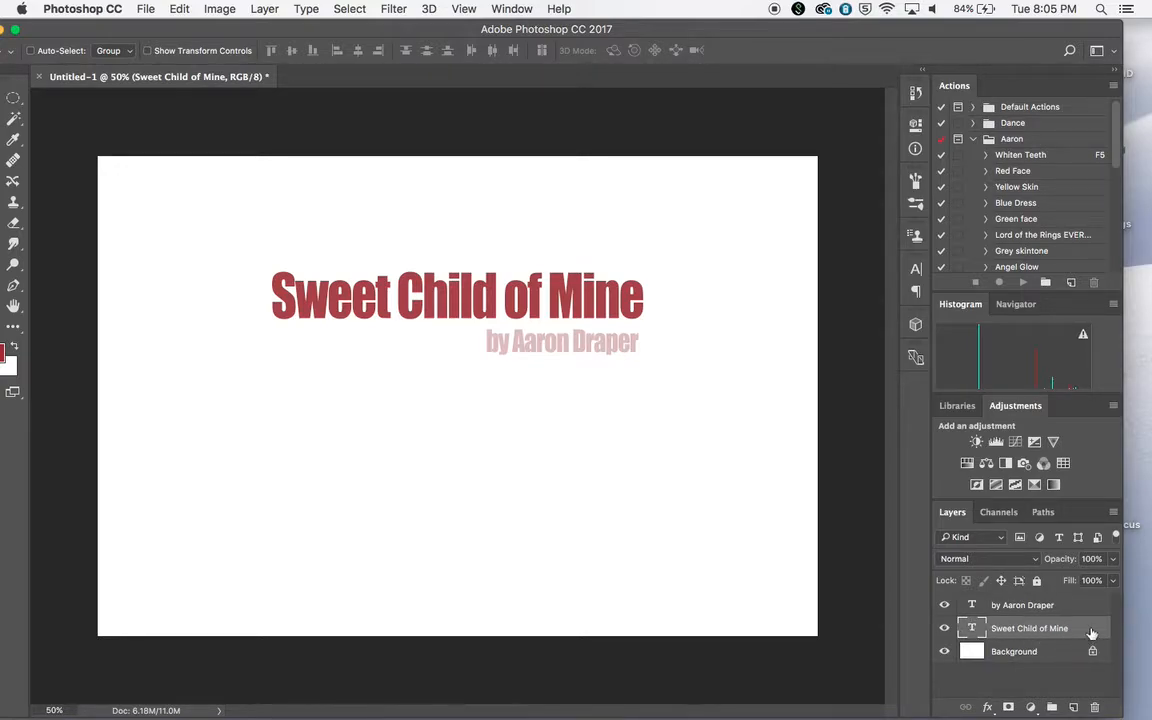
{"action": "double_click", "coordinate": [1093, 632]}
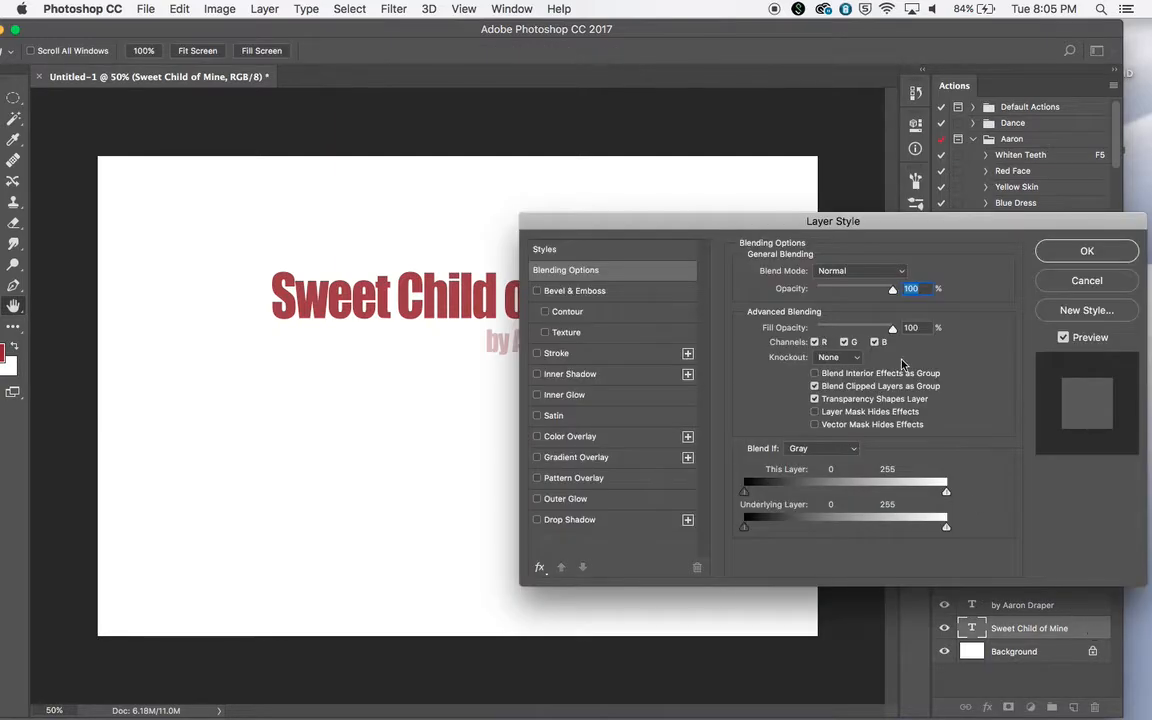
{"action": "left_click_drag", "start_coordinate": [835, 227], "coordinate": [988, 161]}
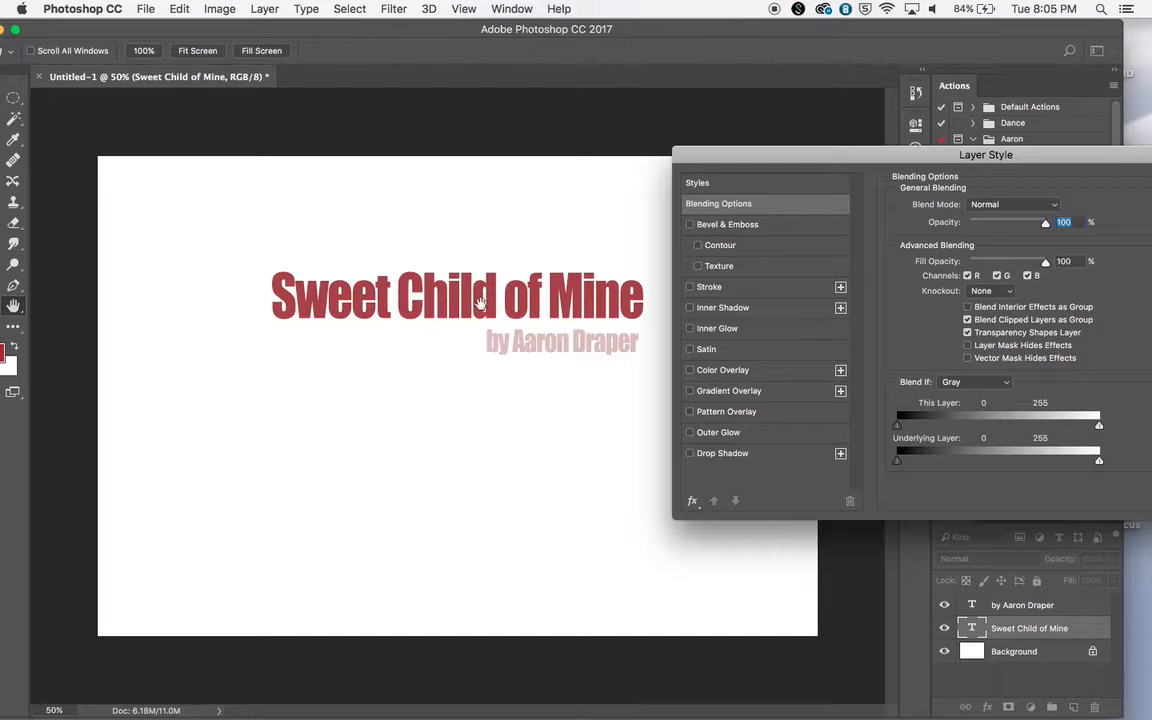
{"action": "key", "text": "super+equal"}
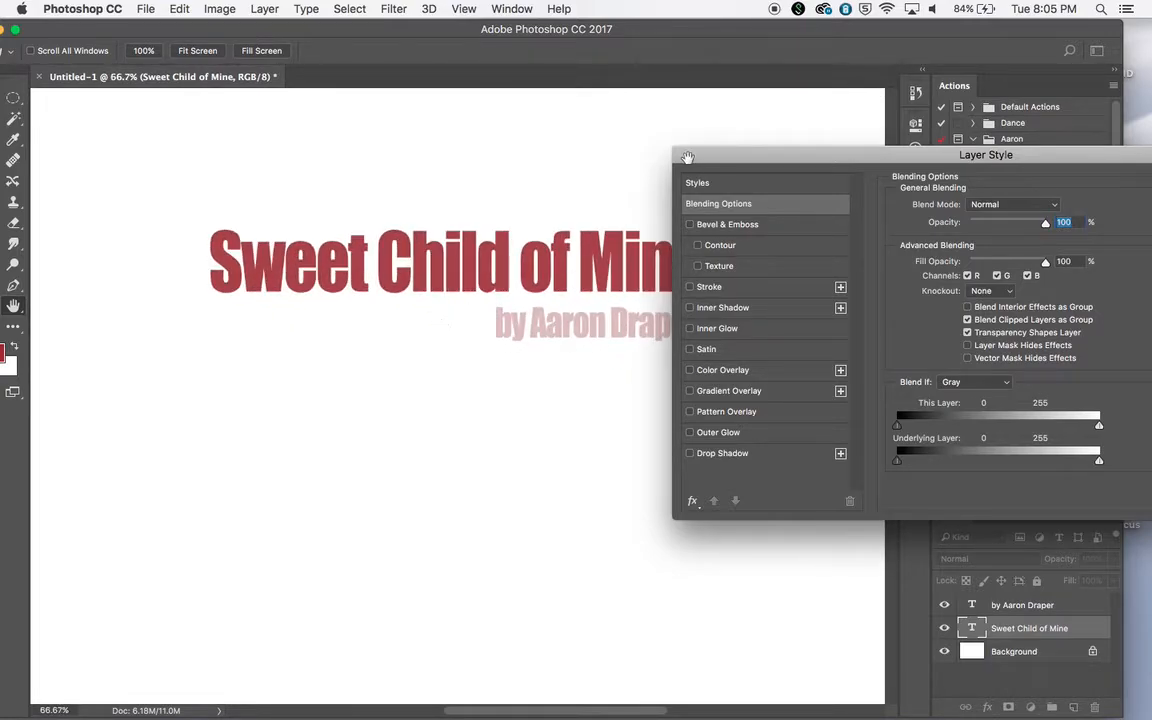
{"action": "left_click_drag", "start_coordinate": [720, 162], "coordinate": [768, 146]}
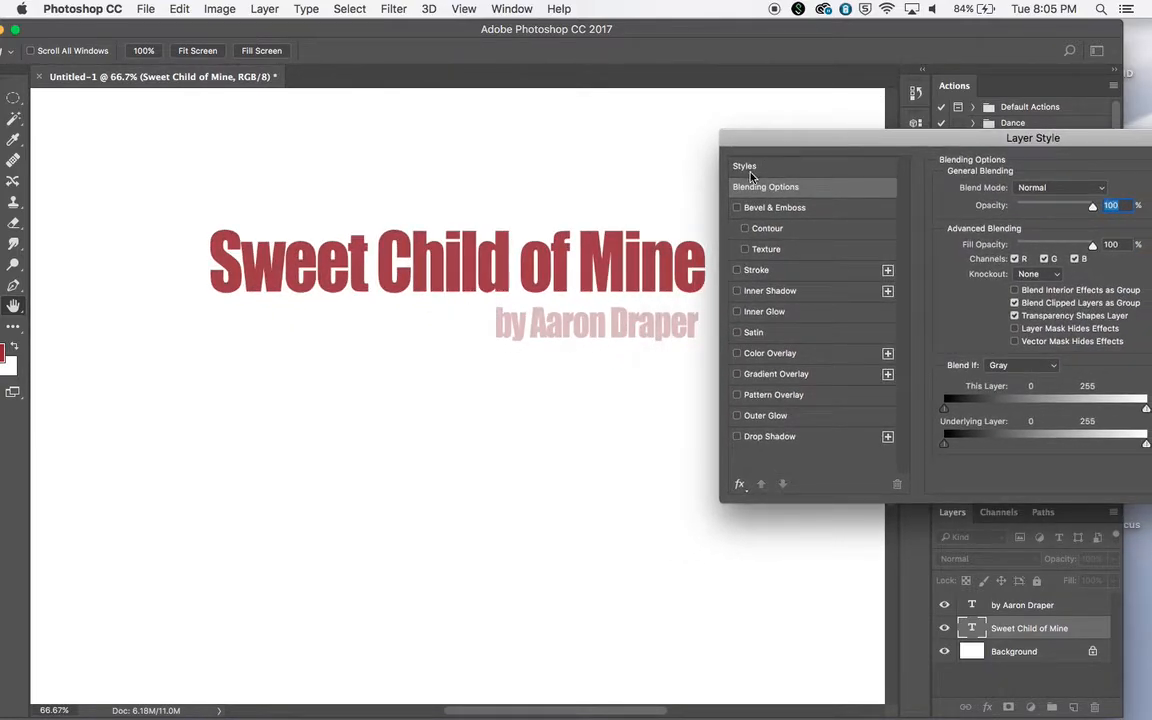
{"action": "left_click", "coordinate": [737, 208]}
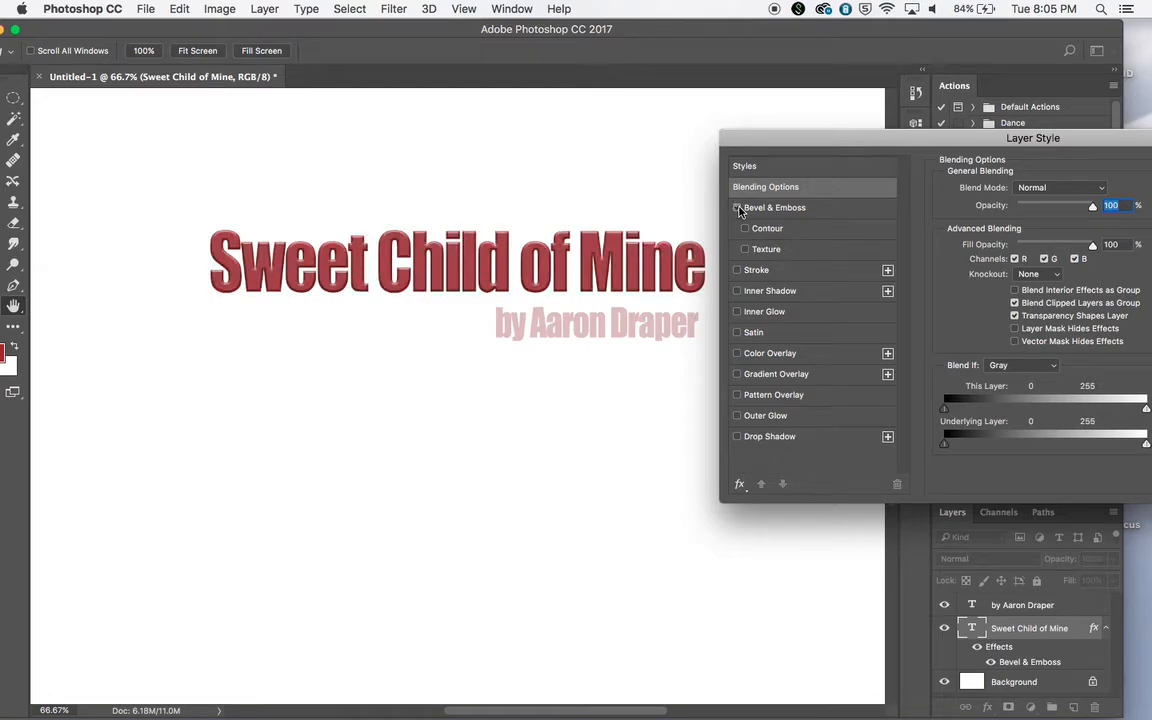
{"action": "left_click", "coordinate": [737, 208]}
{"action": "left_click", "coordinate": [745, 229]}
Add a 1 px black inside Stroke to the title and lower its opacity to 20%
{"action": "left_click", "coordinate": [737, 271]}
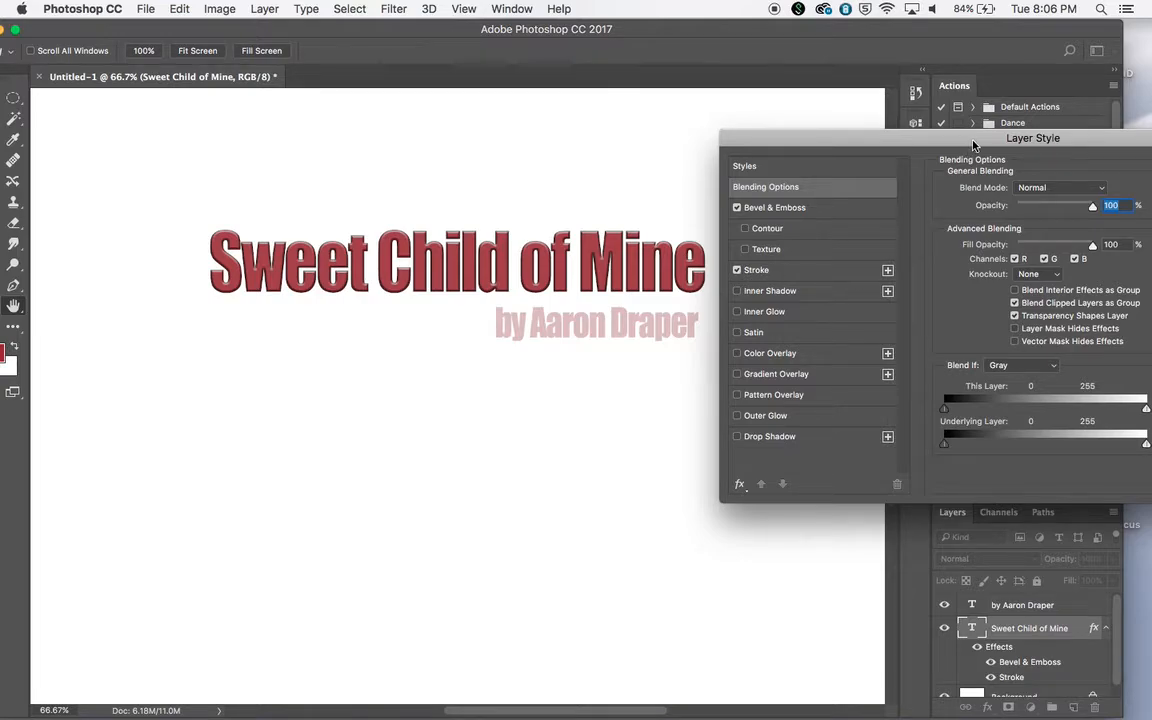
{"action": "left_click_drag", "start_coordinate": [973, 146], "coordinate": [960, 197]}
{"action": "left_click", "coordinate": [823, 326]}
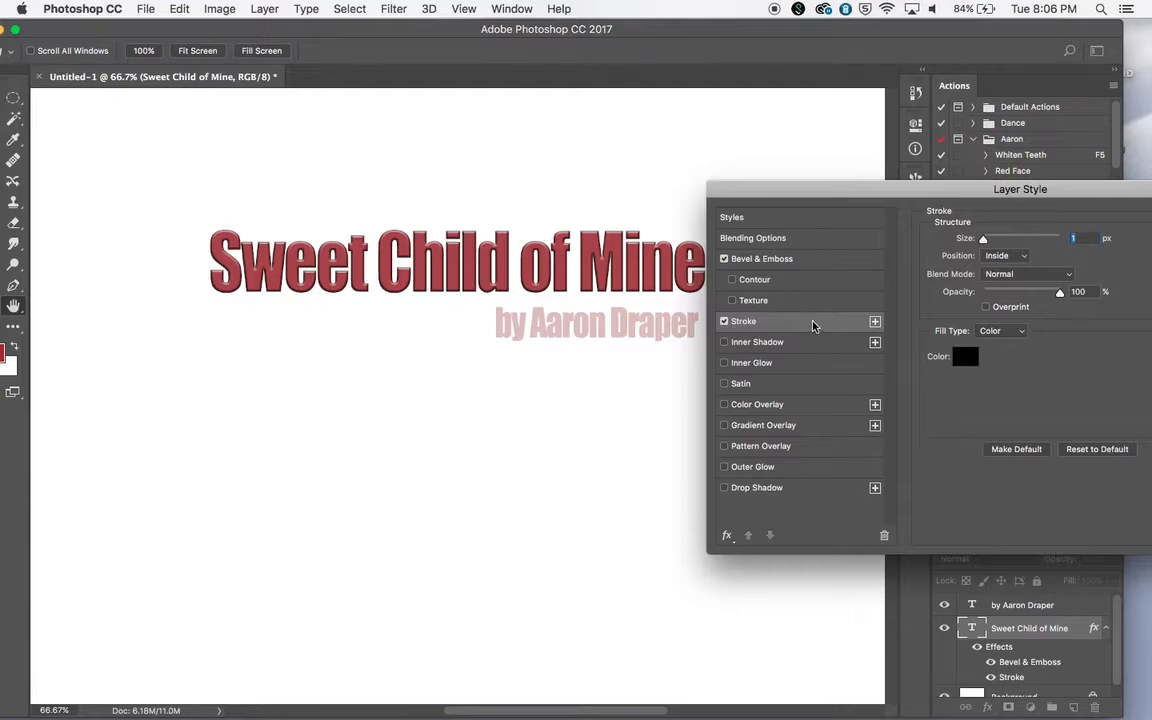
{"action": "mouse_move", "coordinate": [983, 241]}
{"action": "left_mouse_down"}
{"action": "mouse_move", "coordinate": [1025, 242]}
{"action": "mouse_move", "coordinate": [983, 241]}
{"action": "left_mouse_up"}
{"action": "left_click", "coordinate": [1017, 256]}
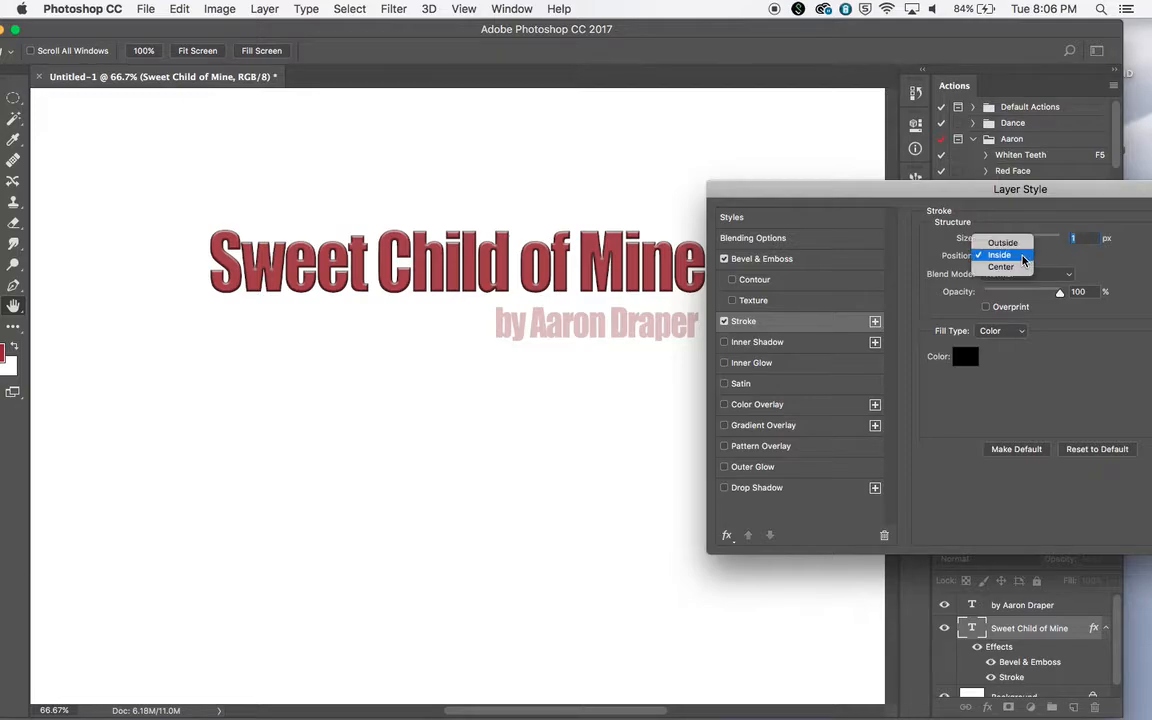
{"action": "left_click", "coordinate": [1022, 256]}
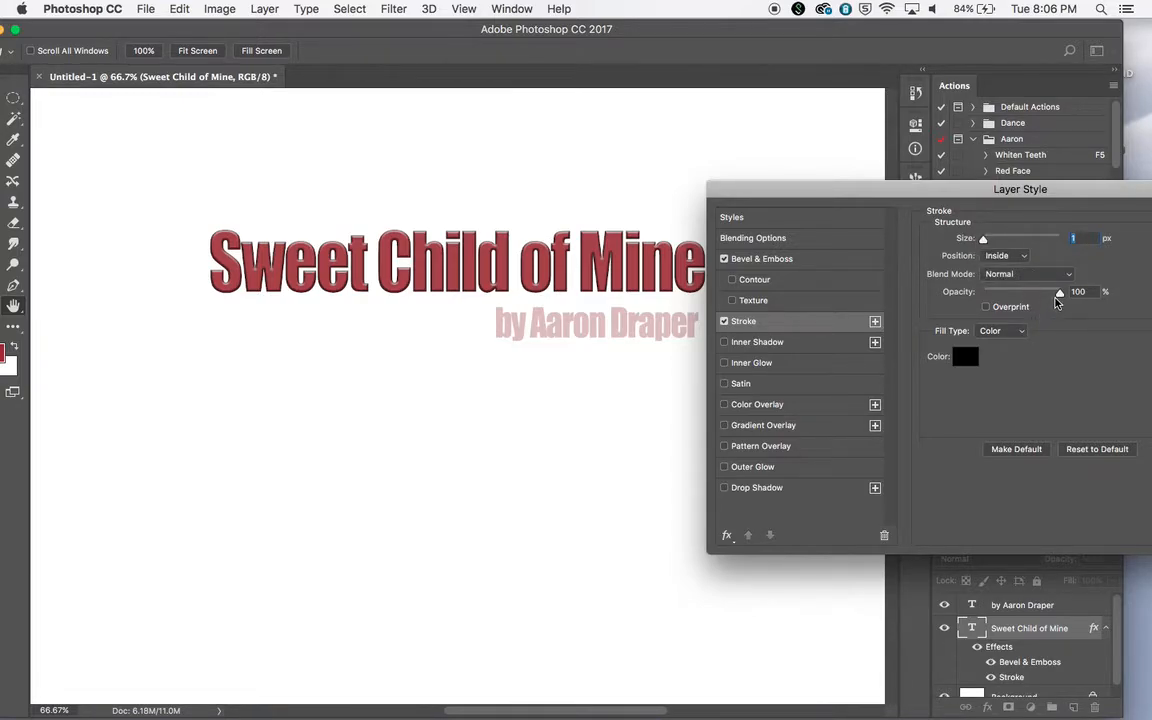
{"action": "left_click_drag", "start_coordinate": [1060, 297], "coordinate": [998, 292]}
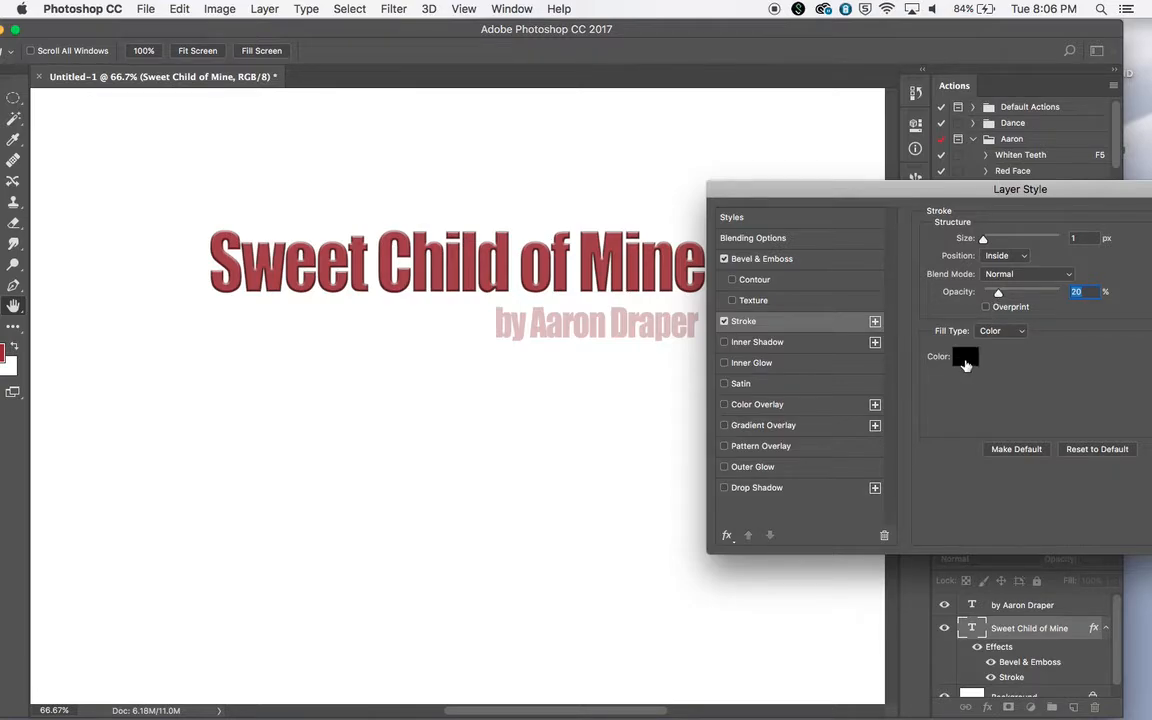
Try the Inner Shadow and Satin effects on the title
{"action": "left_click", "coordinate": [751, 343]}
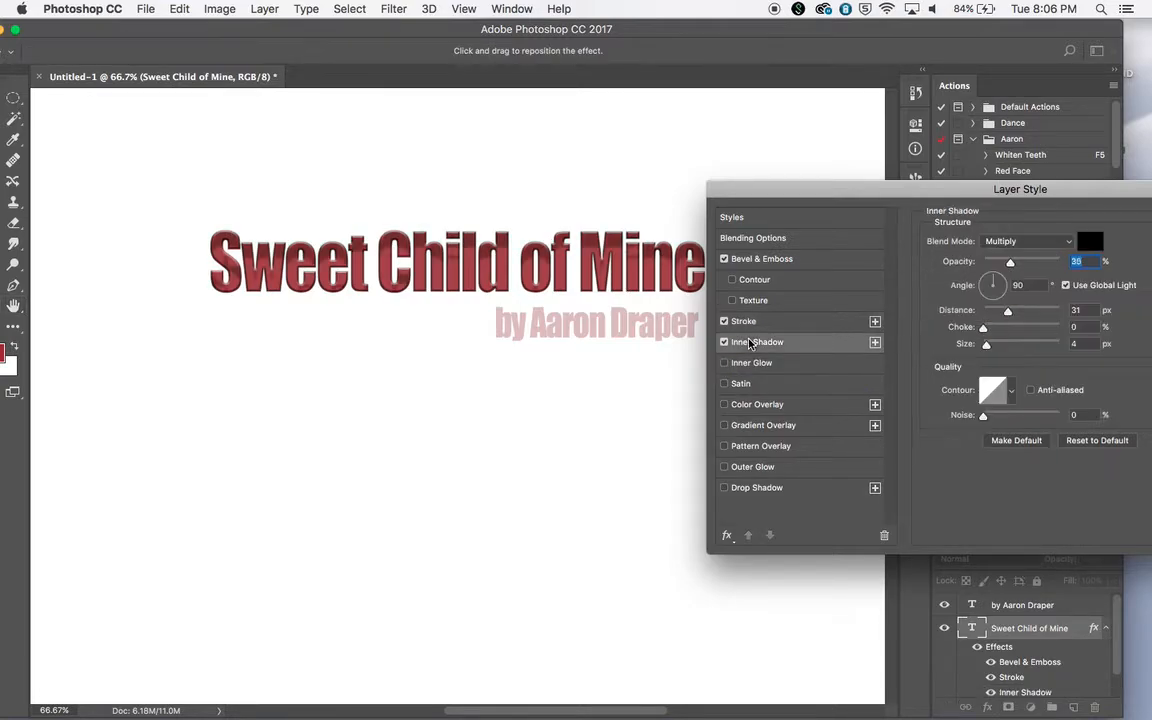
{"action": "left_click", "coordinate": [725, 343]}
{"action": "left_click", "coordinate": [725, 343]}
{"action": "left_click", "coordinate": [725, 343]}
{"action": "left_click", "coordinate": [725, 343]}
{"action": "left_click", "coordinate": [725, 343]}
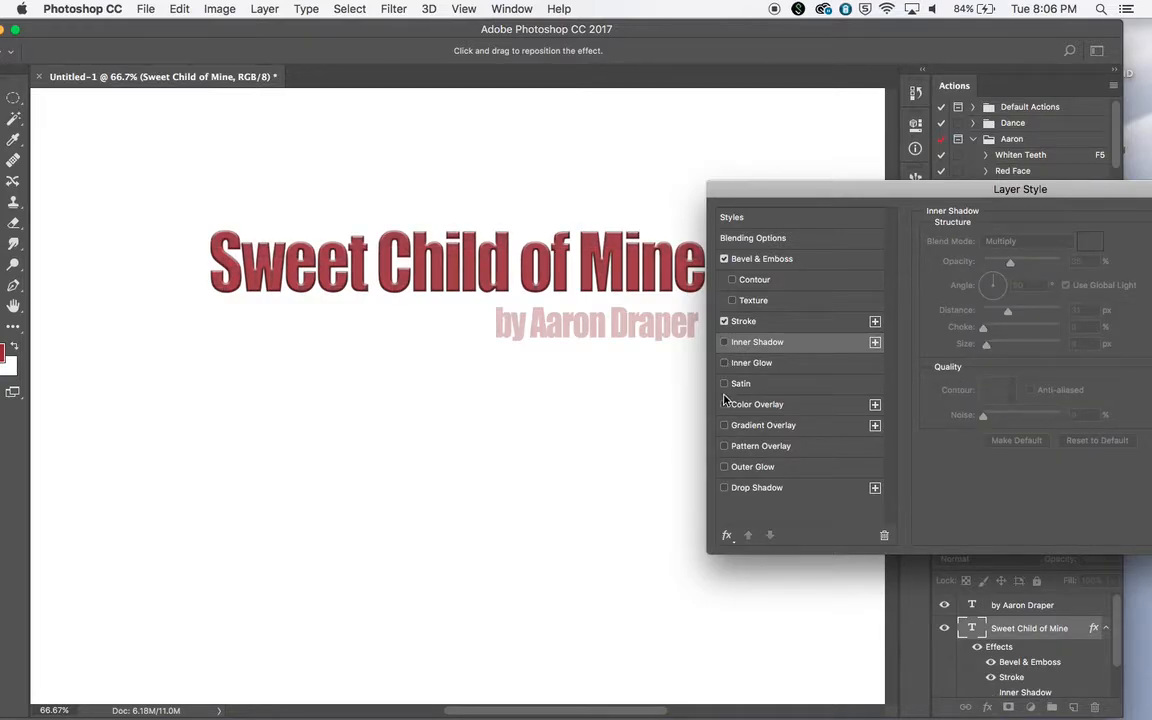
{"action": "left_click", "coordinate": [724, 384]}
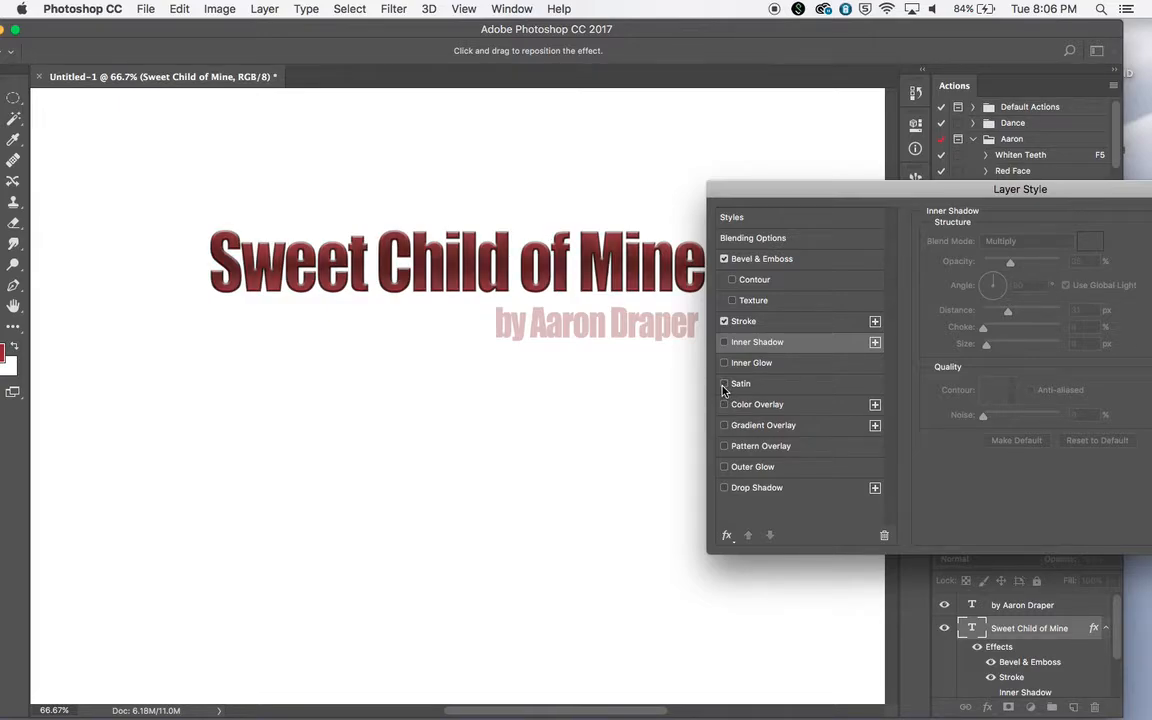
{"action": "left_click", "coordinate": [723, 385]}
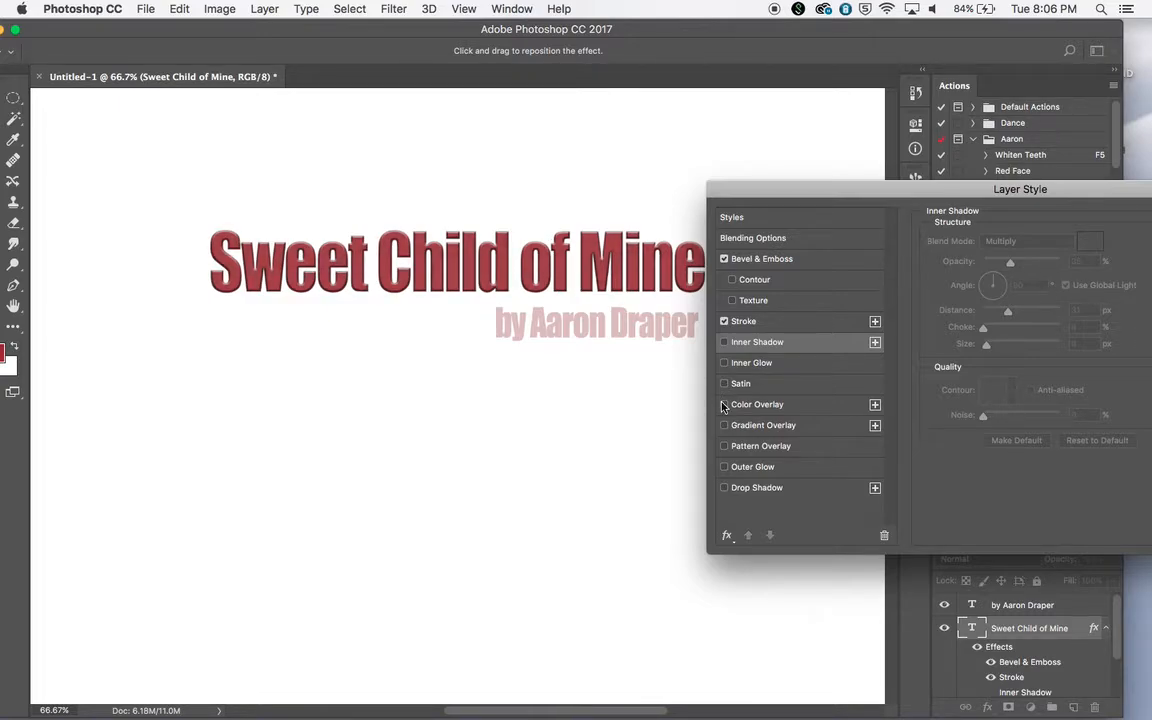
Add a Drop Shadow to the title with 10% opacity, 149° angle, 24 px distance, 16% spread and 10 px size, and apply the layer style
{"action": "left_click", "coordinate": [725, 488]}
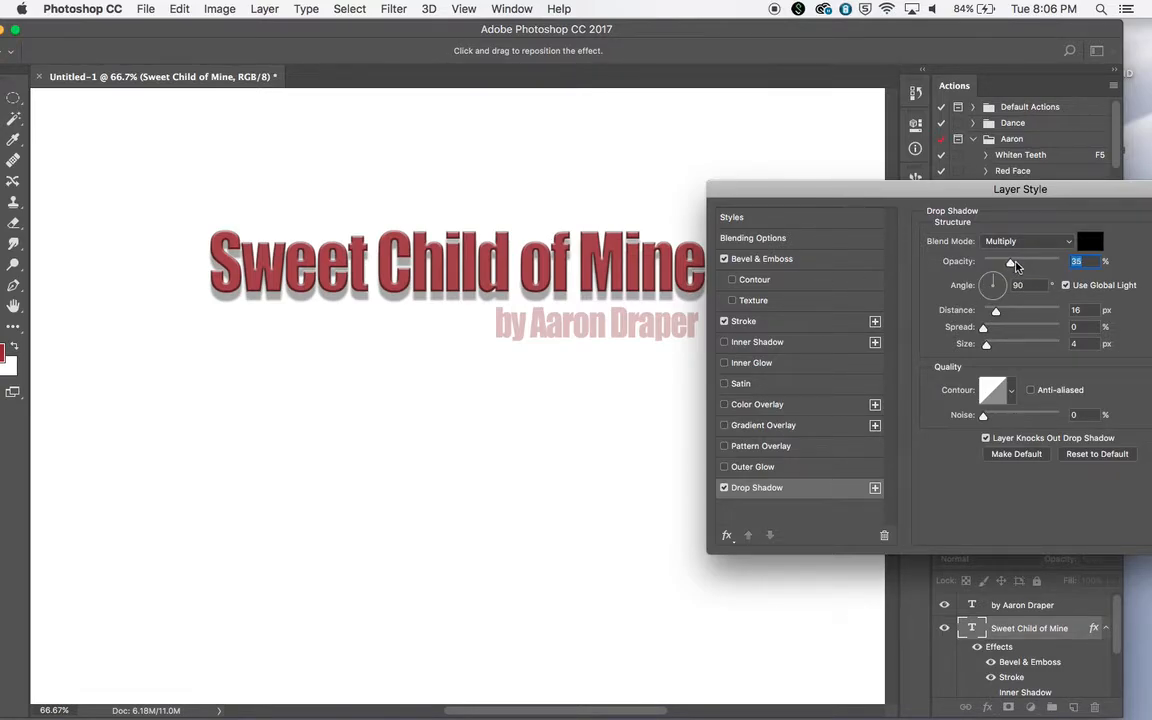
{"action": "left_click_drag", "start_coordinate": [1015, 265], "coordinate": [992, 263]}
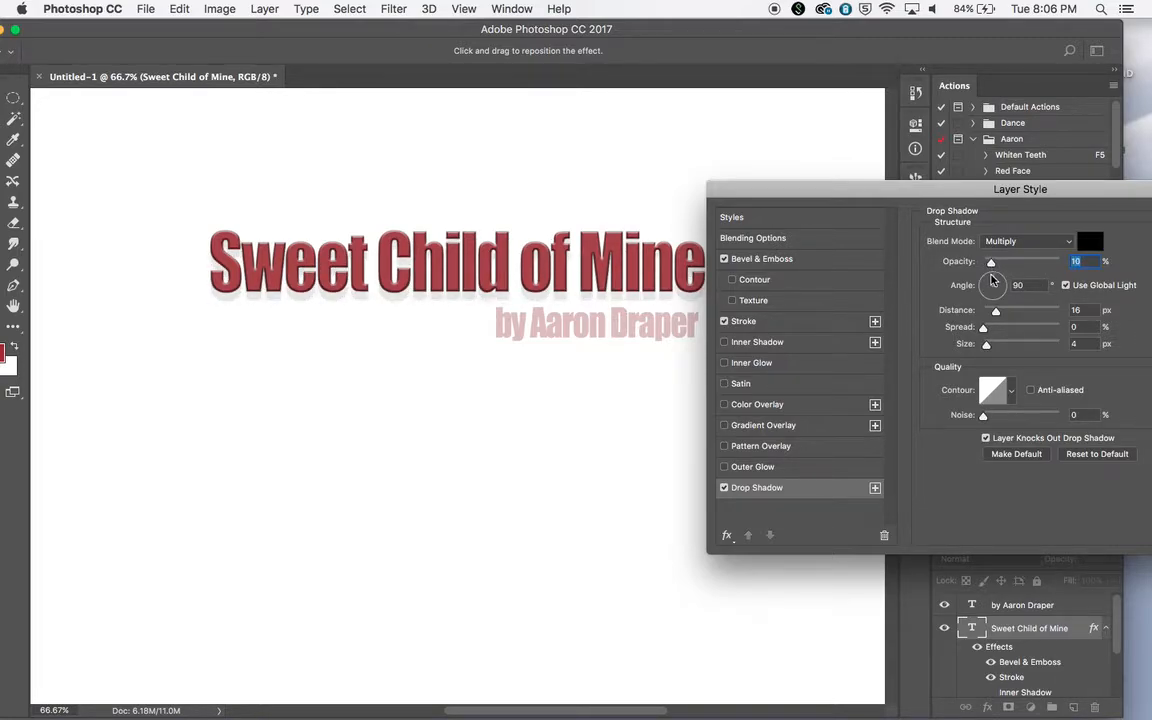
{"action": "left_click_drag", "start_coordinate": [1002, 288], "coordinate": [991, 348]}
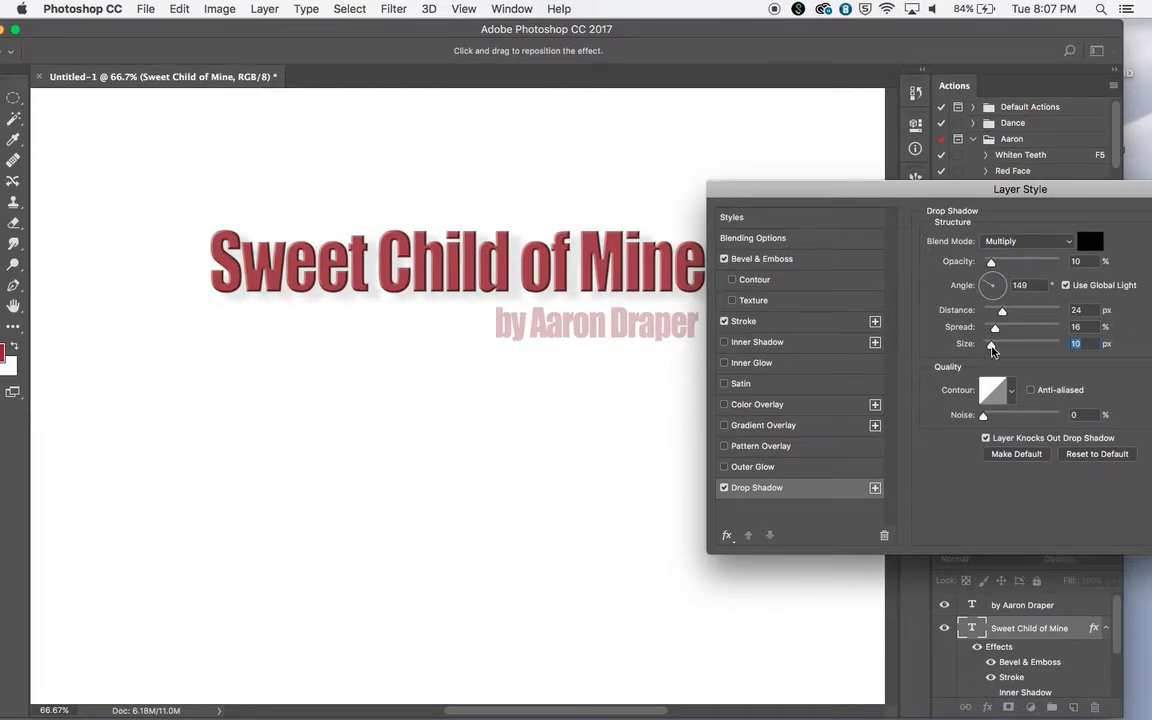
{"action": "left_click_drag", "start_coordinate": [964, 194], "coordinate": [473, 287]}
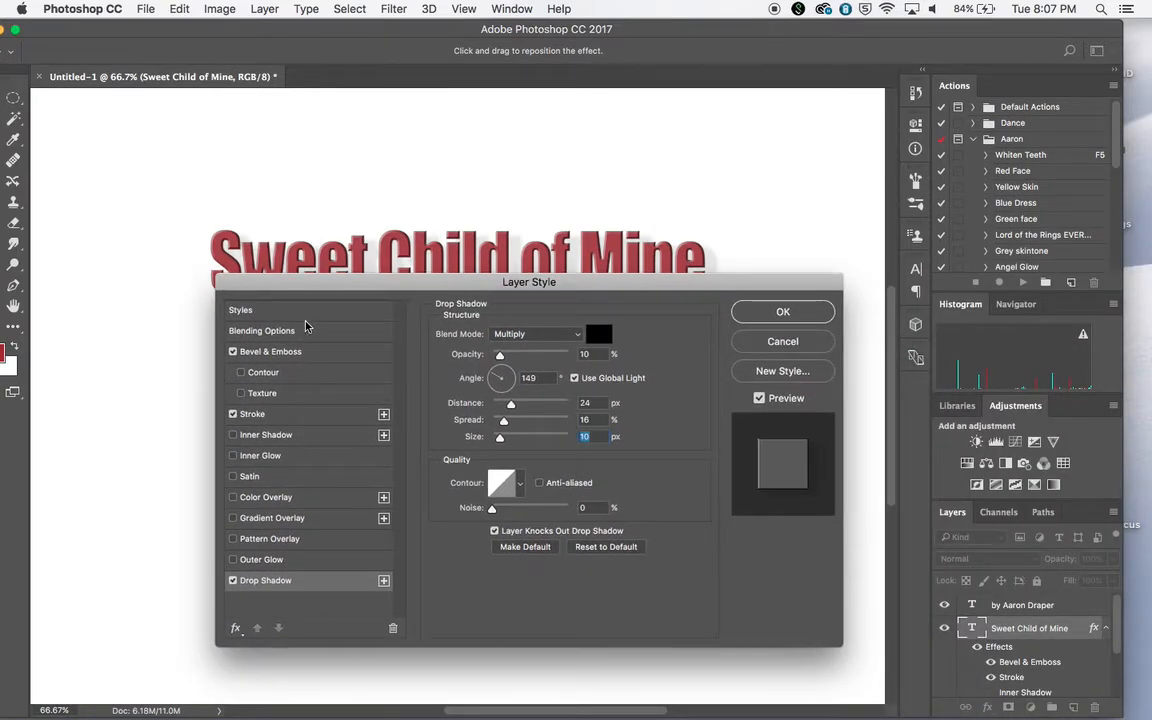
{"action": "left_click", "coordinate": [785, 312]}
{"action": "scroll", "coordinate": [1064, 612], "scroll_direction": "down", "scroll_amount": 2}
{"action": "scroll", "coordinate": [1064, 612], "scroll_direction": "up", "scroll_amount": 2}
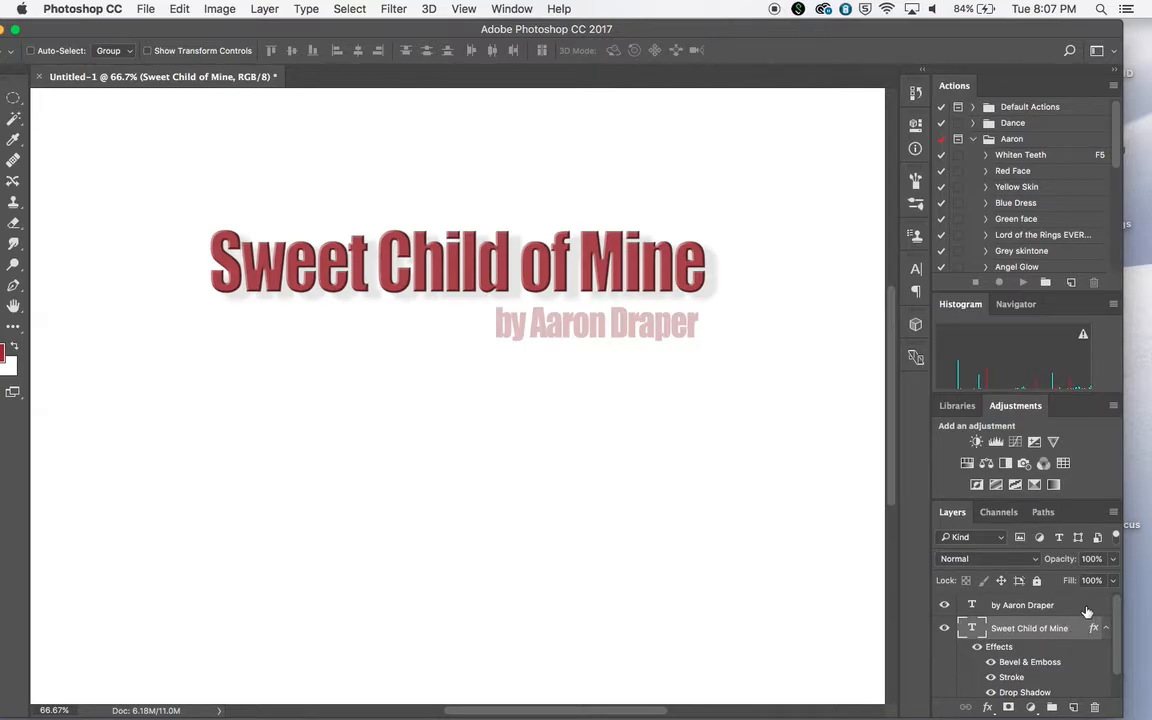
Select the byline layer and open the black-and-white portrait photo from the desktop as a separate document
{"action": "left_click", "coordinate": [1087, 612]}
{"action": "key", "text": "4"}
{"action": "key", "text": "3"}
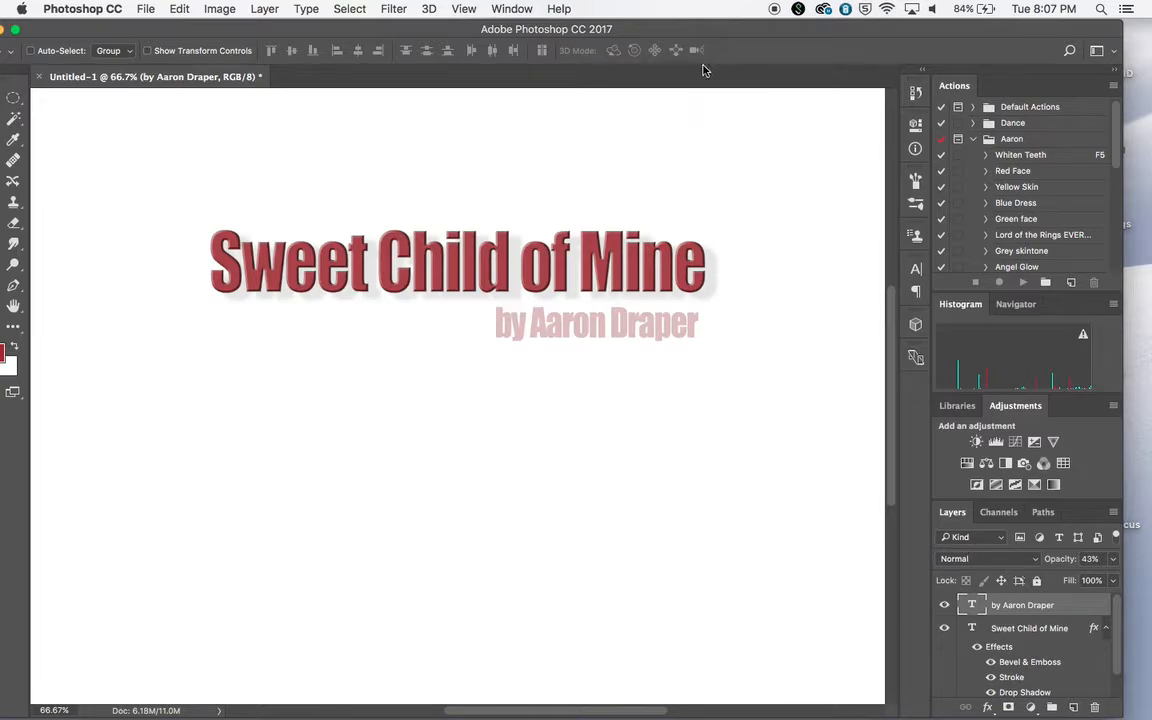
{"action": "mouse_move", "coordinate": [725, 31]}
{"action": "left_mouse_down"}
{"action": "mouse_move", "coordinate": [762, 45]}
{"action": "mouse_move", "coordinate": [722, 87]}
{"action": "mouse_move", "coordinate": [684, 188]}
{"action": "mouse_move", "coordinate": [756, 92]}
{"action": "mouse_move", "coordinate": [711, 50]}
{"action": "left_mouse_up"}
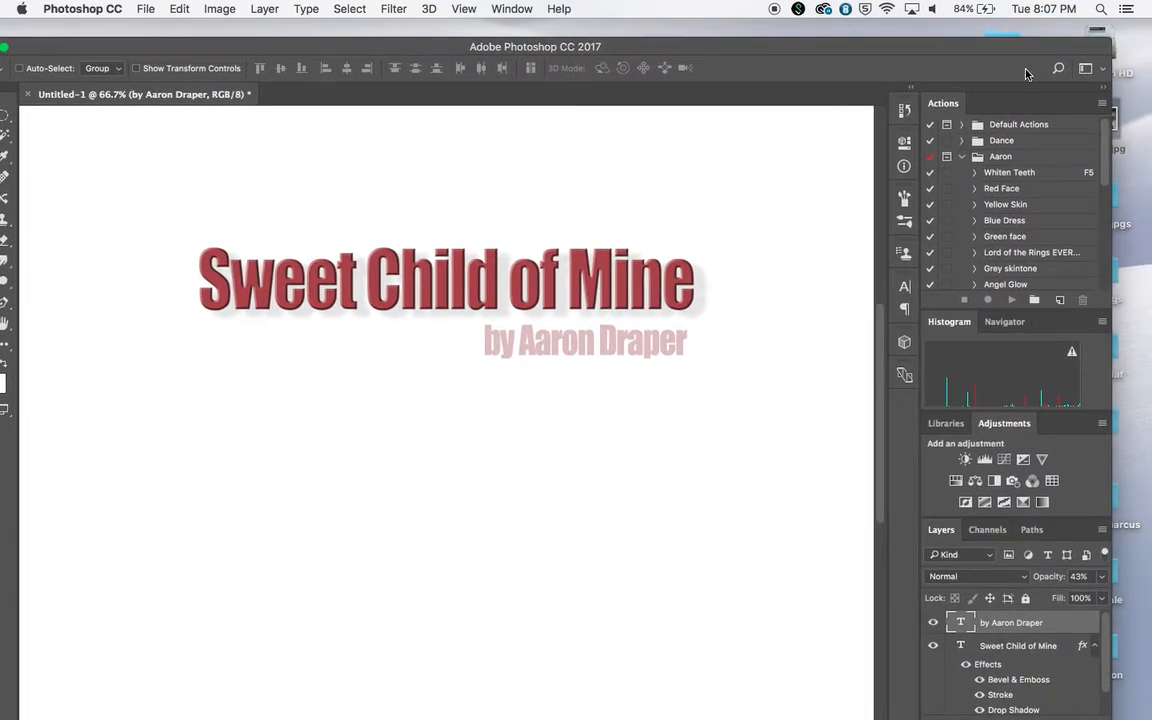
{"action": "mouse_move", "coordinate": [1024, 45]}
{"action": "left_mouse_down"}
{"action": "mouse_move", "coordinate": [1008, 46]}
{"action": "mouse_move", "coordinate": [1010, 36]}
{"action": "left_mouse_up"}
{"action": "left_click_drag", "start_coordinate": [1109, 120], "coordinate": [308, 705]}
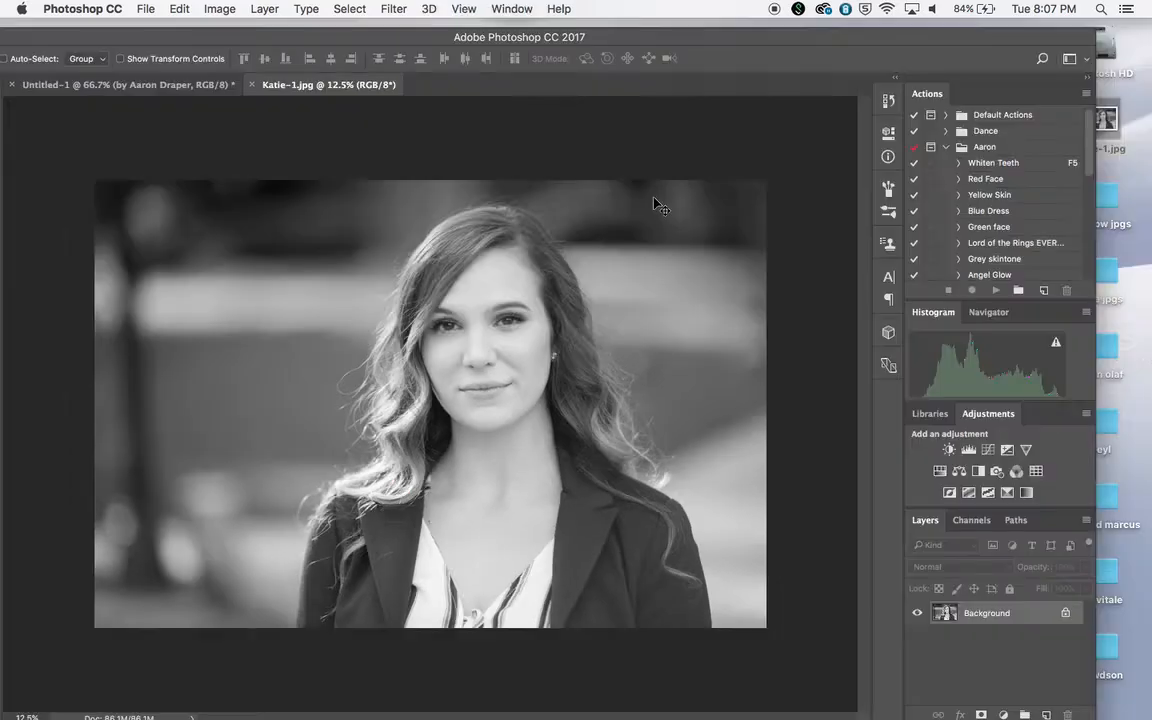
Float the portrait in its own window, copy it into the title document as a new layer, and close the original without saving
{"action": "left_click_drag", "start_coordinate": [495, 33], "coordinate": [538, 106]}
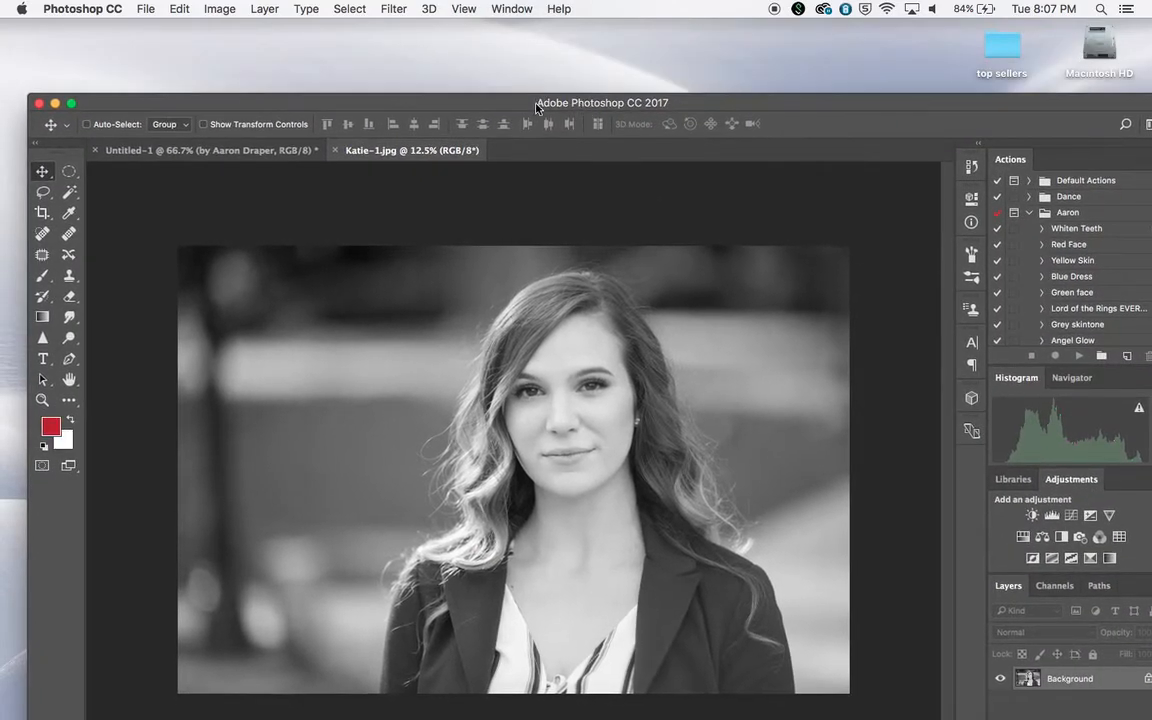
{"action": "left_click_drag", "start_coordinate": [432, 150], "coordinate": [617, 85]}
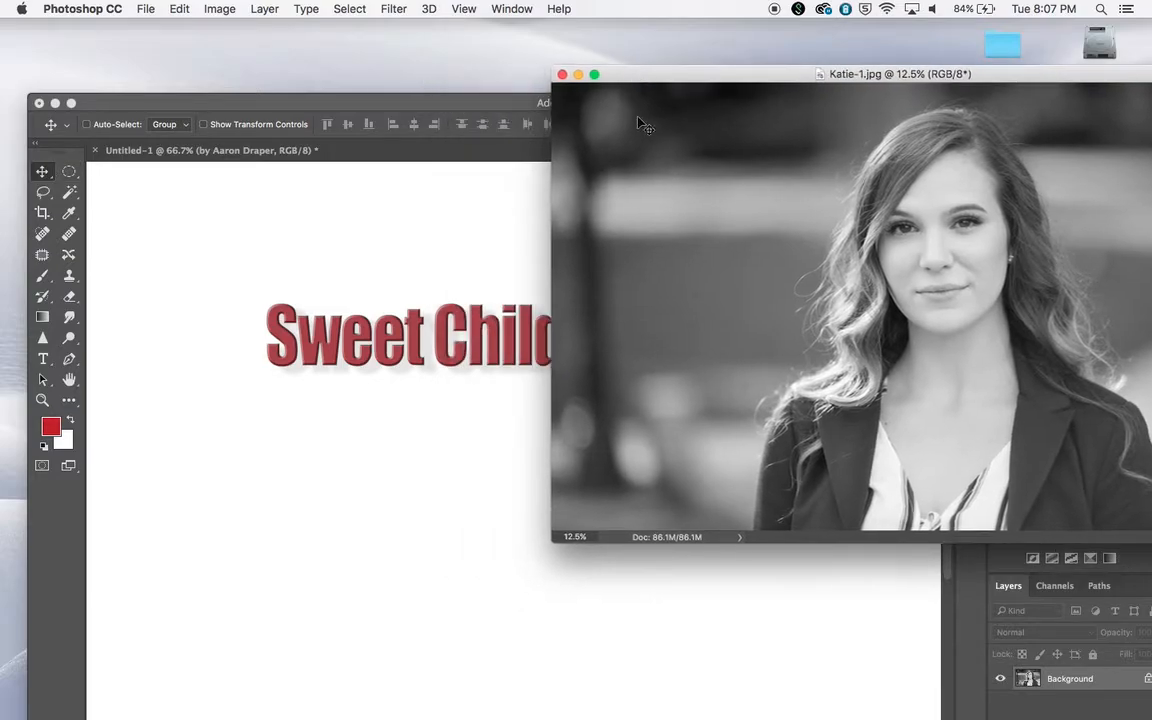
{"action": "left_click_drag", "start_coordinate": [391, 378], "coordinate": [392, 377]}
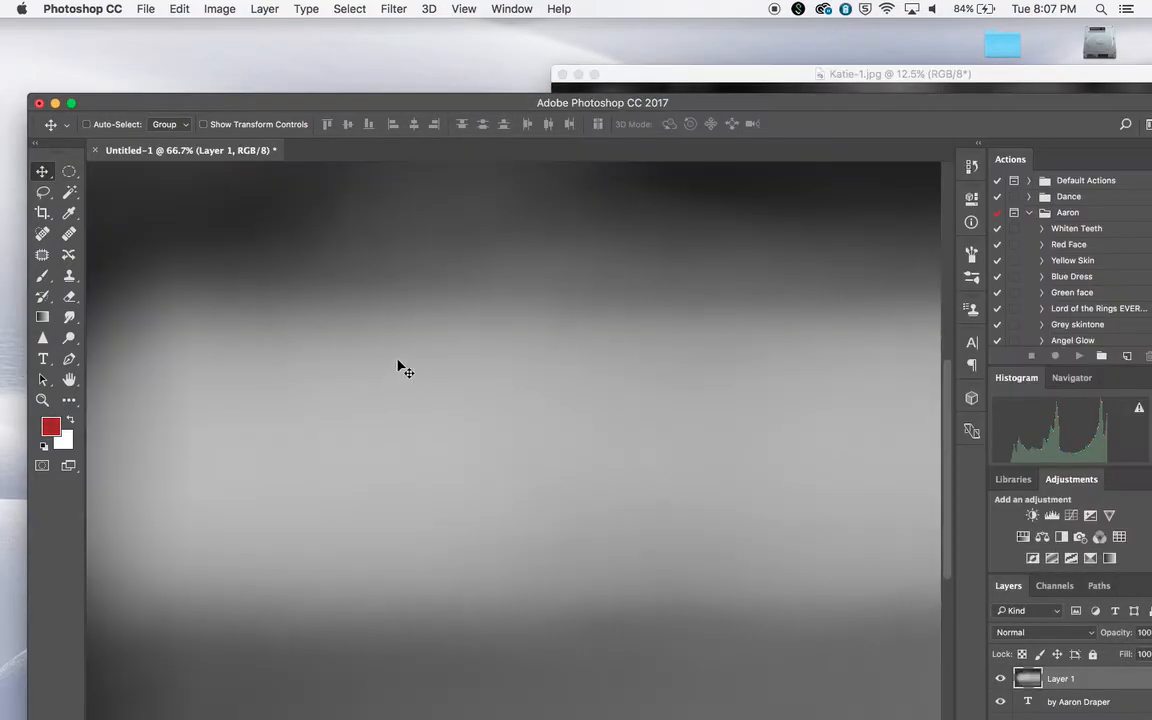
{"action": "left_click", "coordinate": [563, 75]}
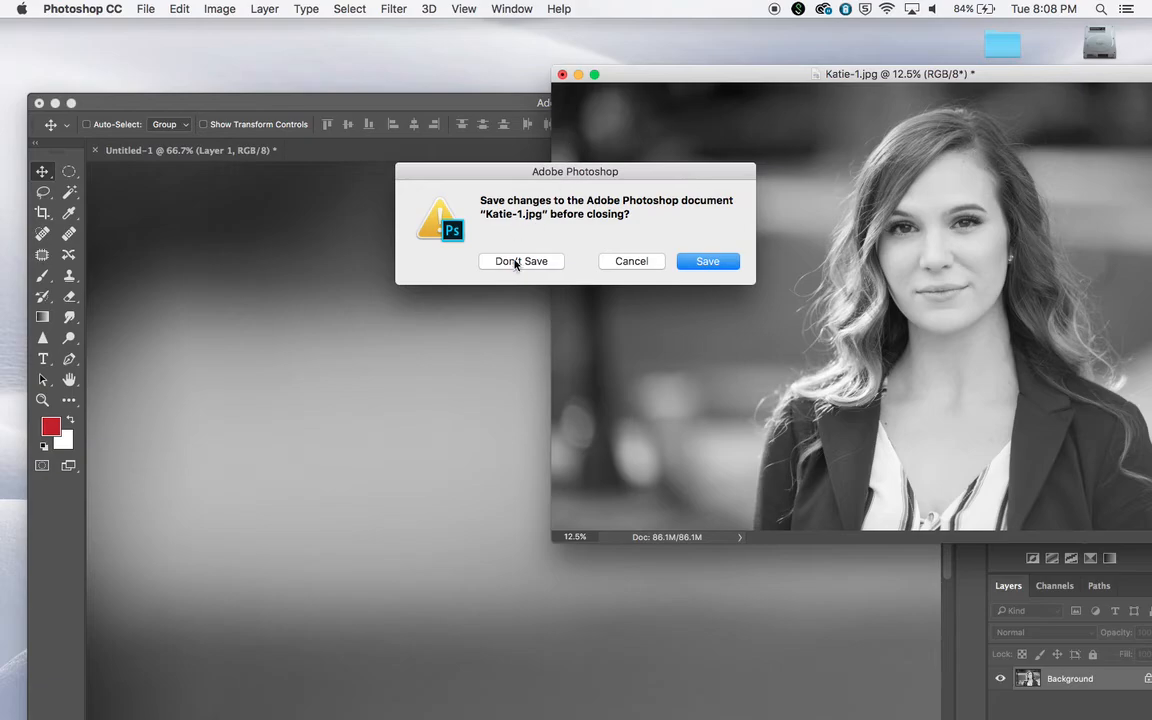
{"action": "left_click", "coordinate": [517, 262]}
Scale the portrait layer proportionally to about a third of its size and position it to cover the canvas with the woman toward the right
{"action": "double_click", "coordinate": [567, 100]}
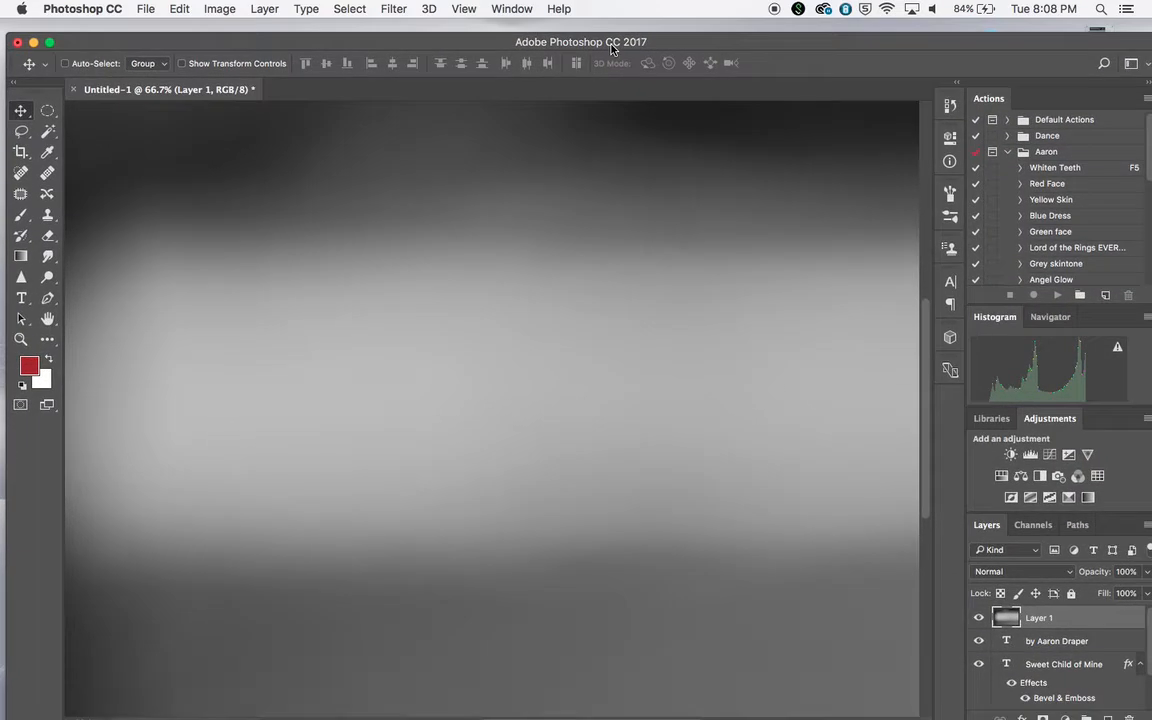
{"action": "key", "text": "super+minus"}
{"action": "key", "text": "super+minus"}
{"action": "key", "text": "super+minus"}
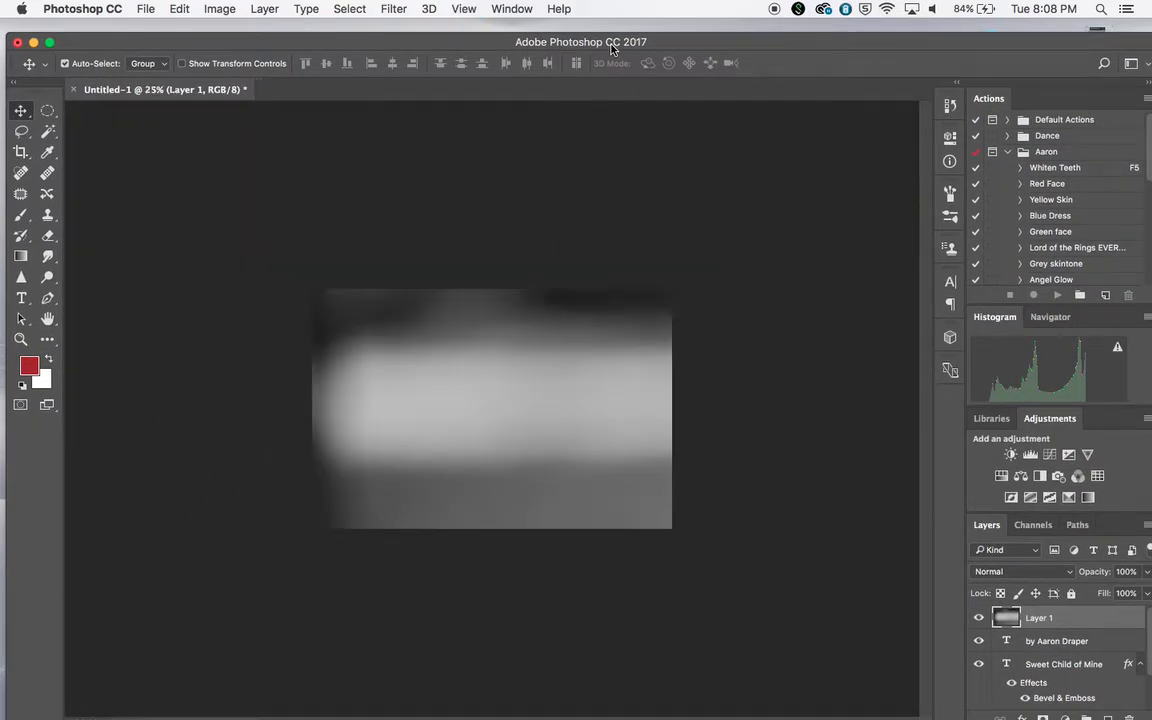
{"action": "key", "text": "super+plus"}
{"action": "key", "text": "super+minus"}
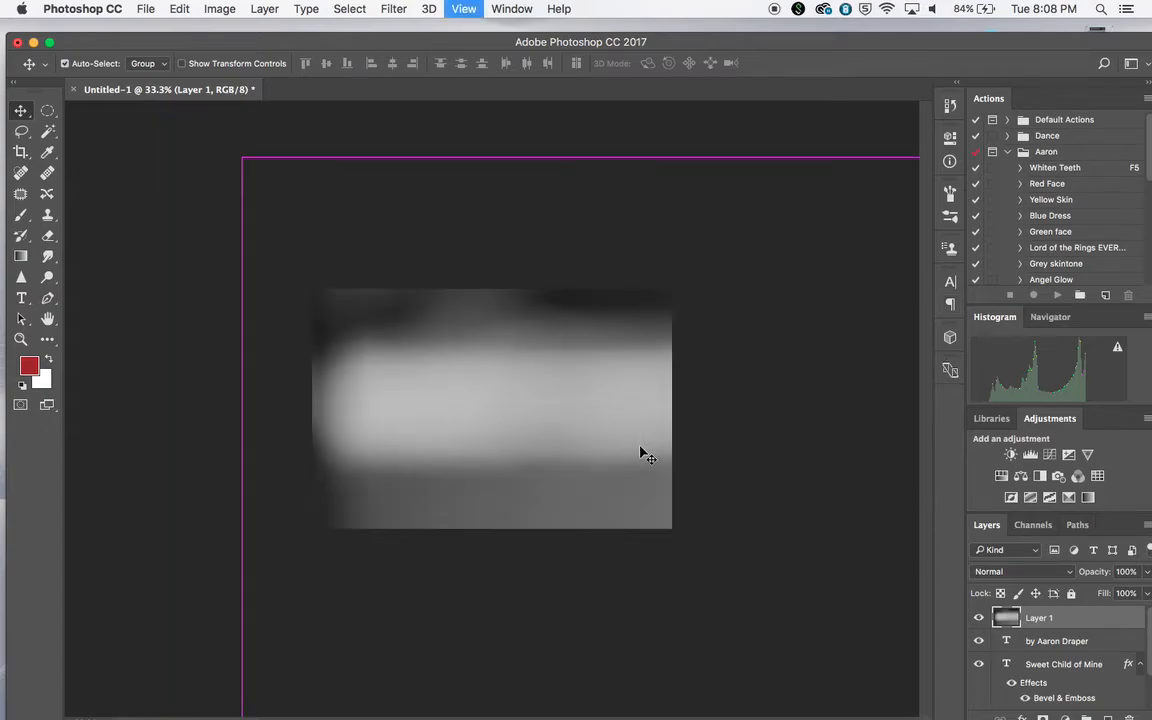
{"action": "key", "text": "super+minus"}
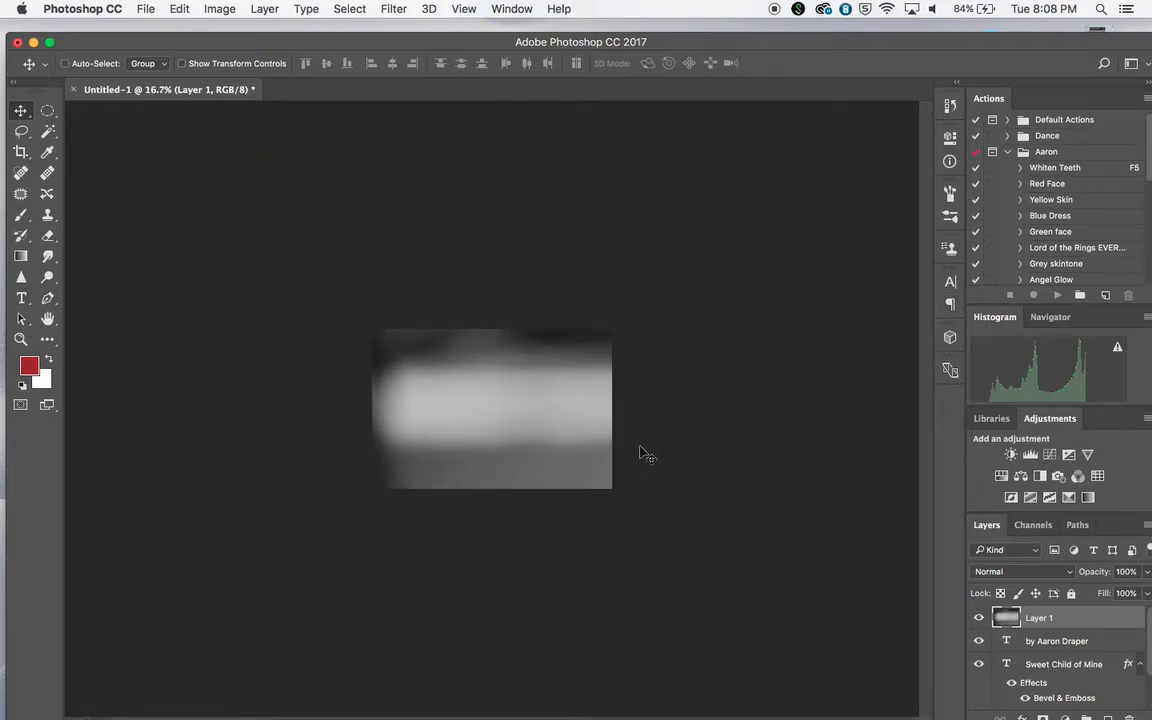
{"action": "key", "text": "super+minus"}
{"action": "key", "text": "super+minus"}
{"action": "key", "text": "super+plus"}
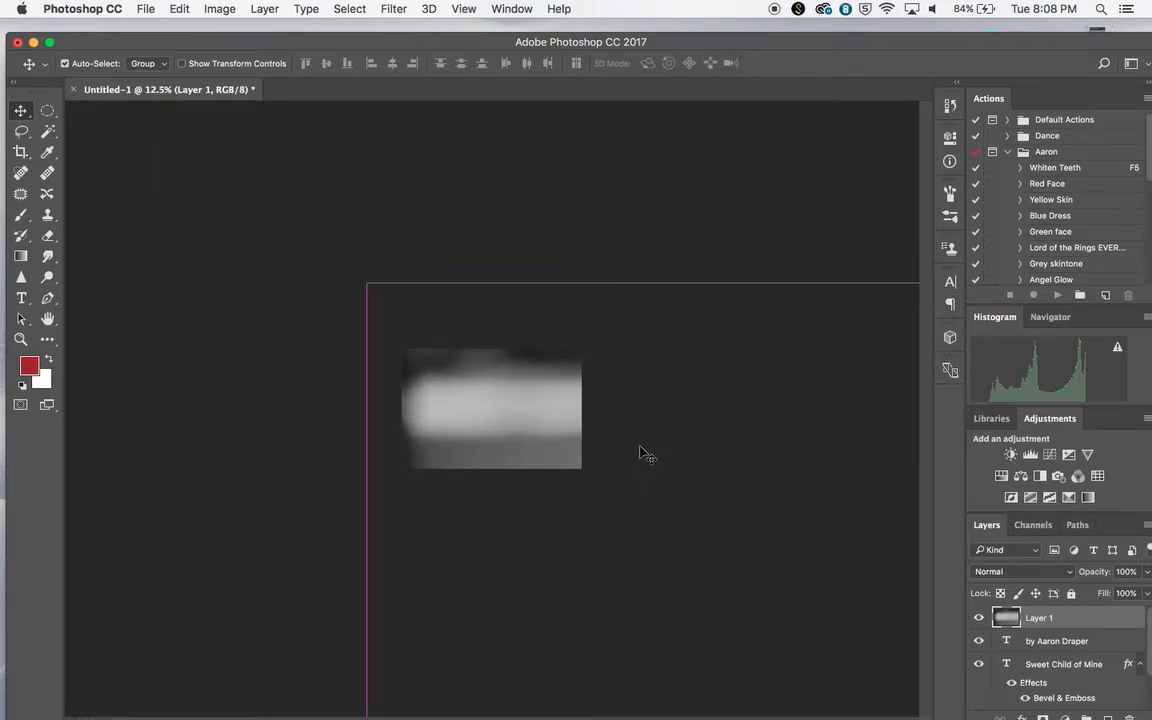
{"action": "key", "text": "super+t"}
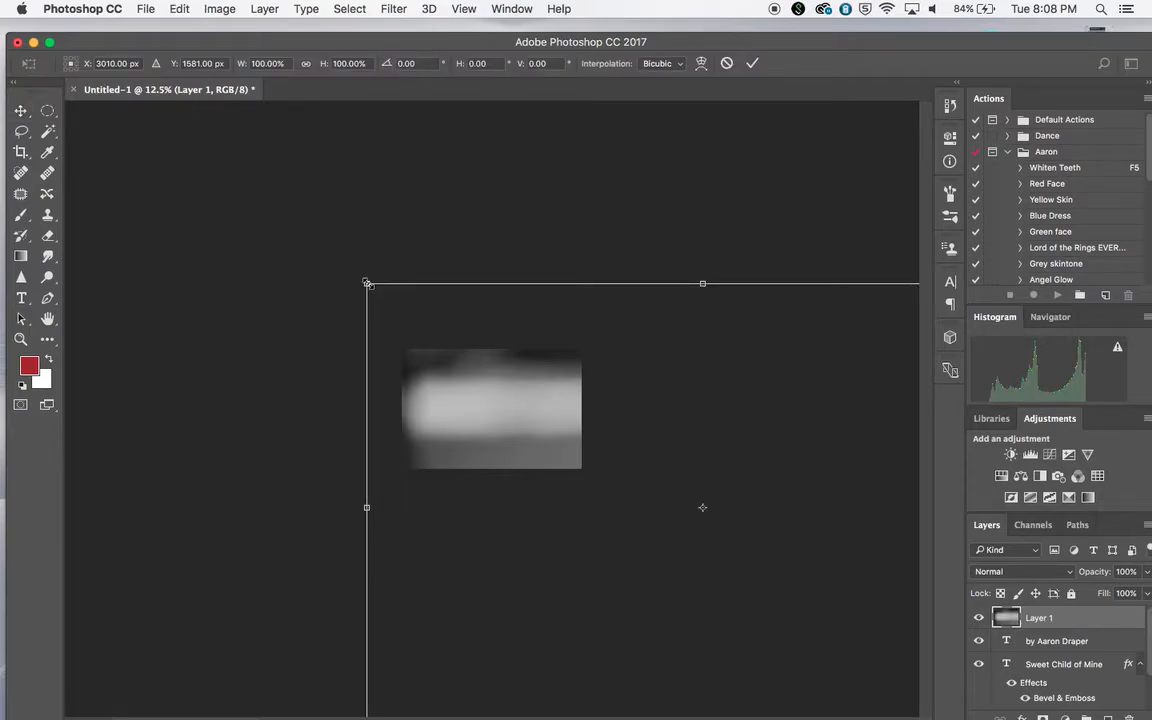
{"action": "left_click_drag", "start_coordinate": [367, 284], "coordinate": [606, 513]}
{"action": "left_click_drag", "start_coordinate": [698, 545], "coordinate": [356, 345]}
{"action": "left_click_drag", "start_coordinate": [299, 270], "coordinate": [458, 375]}
{"action": "left_click_drag", "start_coordinate": [494, 429], "coordinate": [434, 400]}
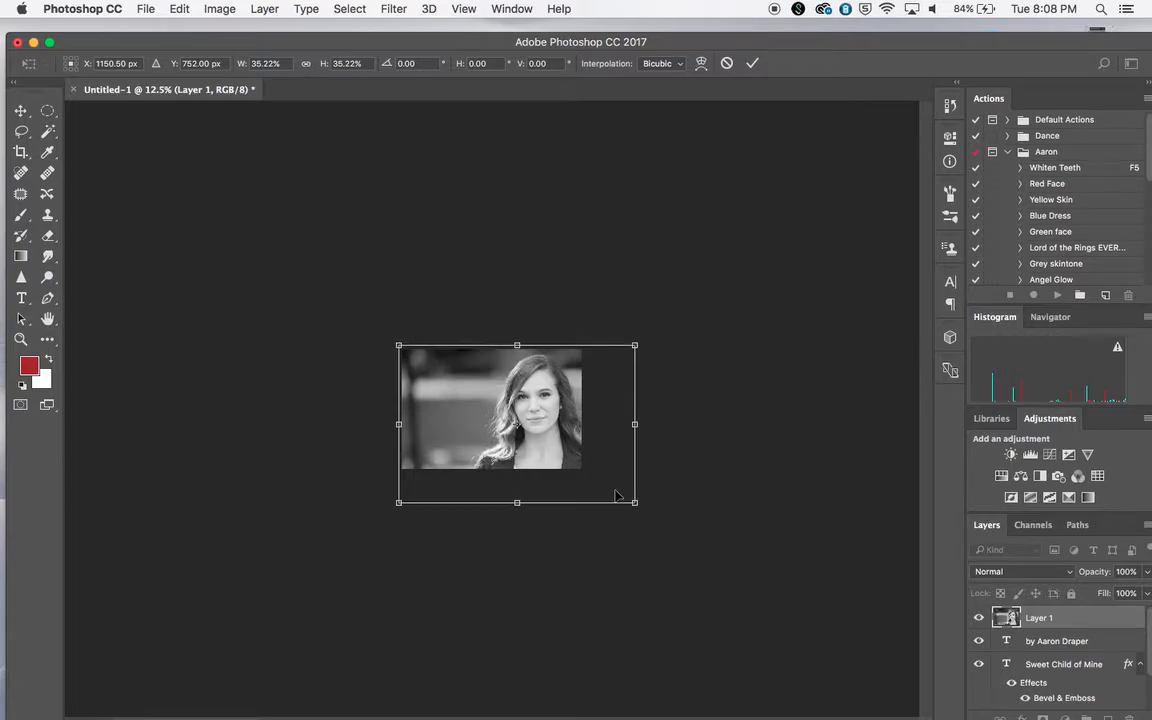
{"action": "left_click_drag", "start_coordinate": [631, 505], "coordinate": [617, 494]}
{"action": "key", "text": "Return"}
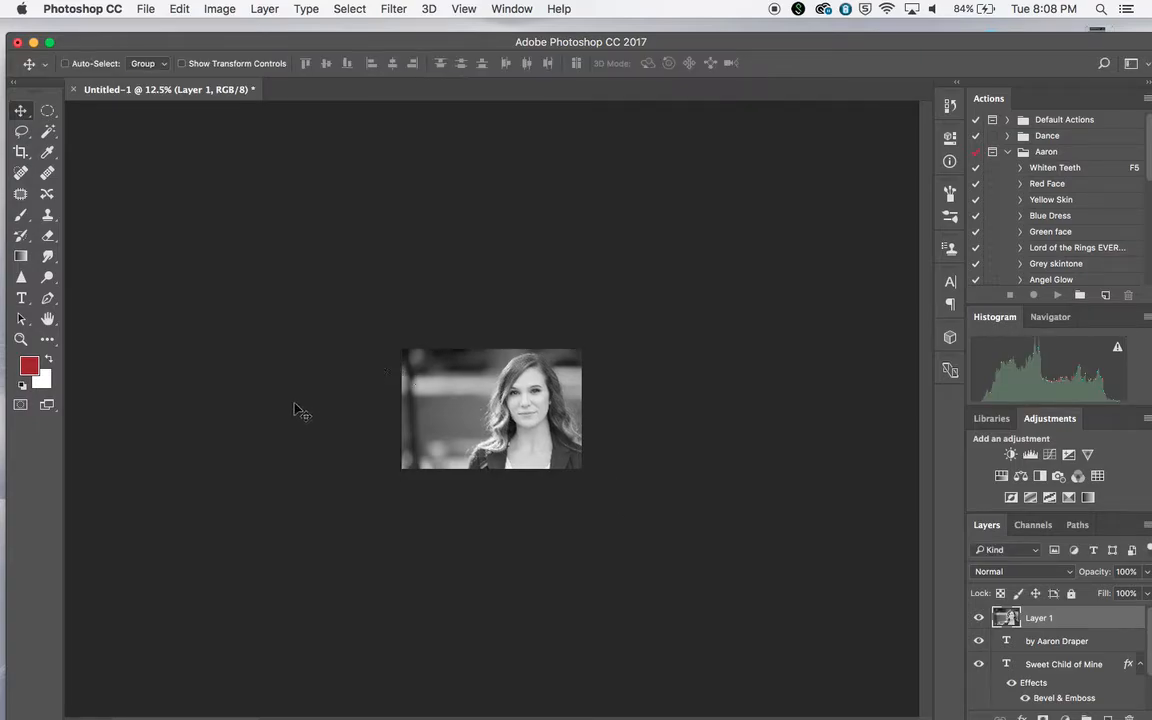
Move the byline and "Sweet Child of Mine" title layers above the portrait layer, keeping the byline uppermost
{"action": "key", "text": "super+equal"}
{"action": "key", "text": "super+equal"}
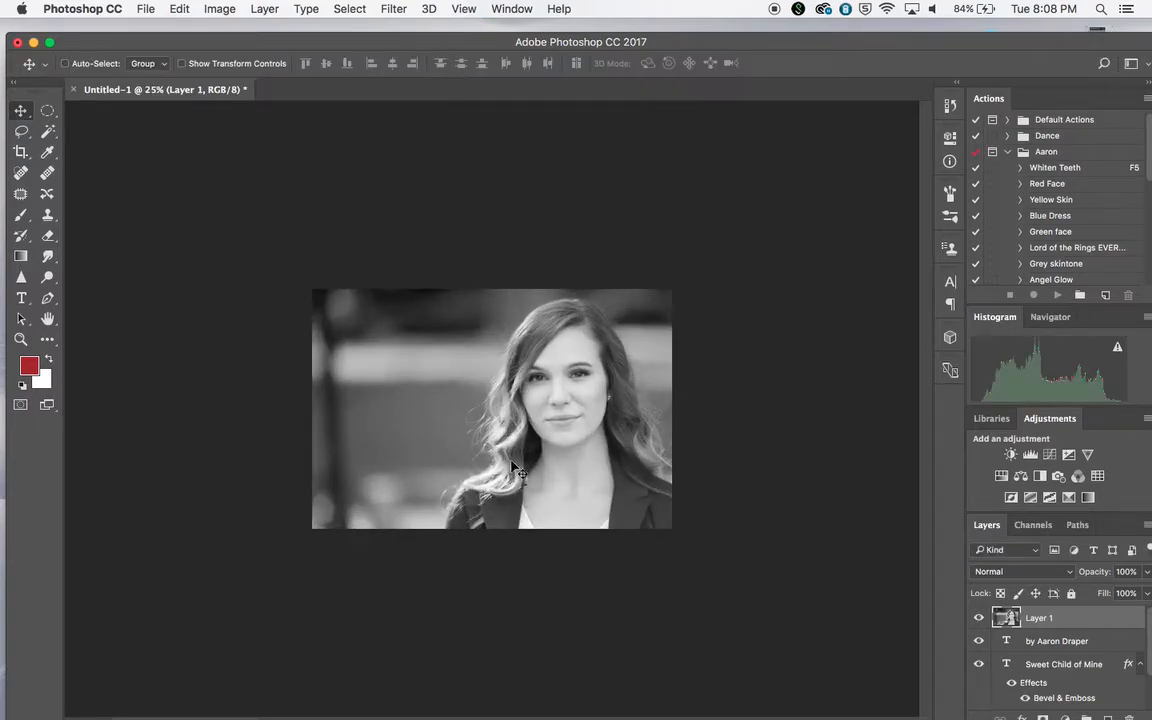
{"action": "left_click_drag", "start_coordinate": [805, 49], "coordinate": [772, 31]}
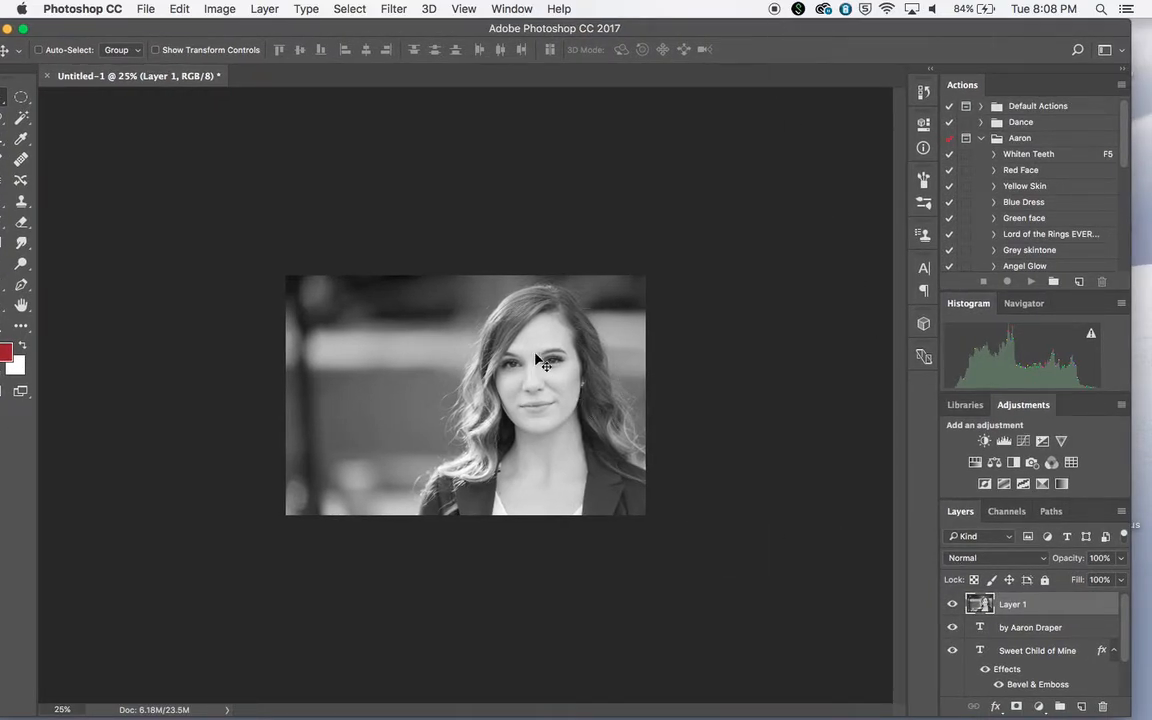
{"action": "left_click", "coordinate": [998, 630]}
{"action": "left_click_drag", "start_coordinate": [998, 632], "coordinate": [1053, 600]}
{"action": "left_click_drag", "start_coordinate": [1075, 630], "coordinate": [1075, 600]}
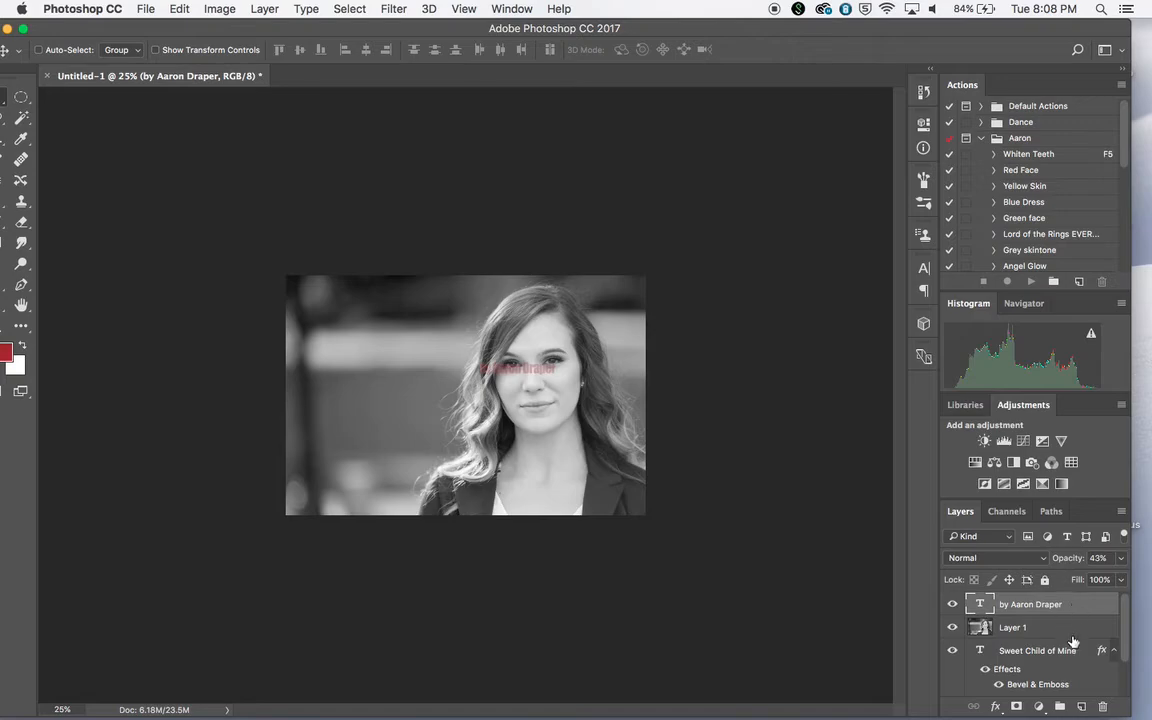
{"action": "left_click", "coordinate": [988, 650]}
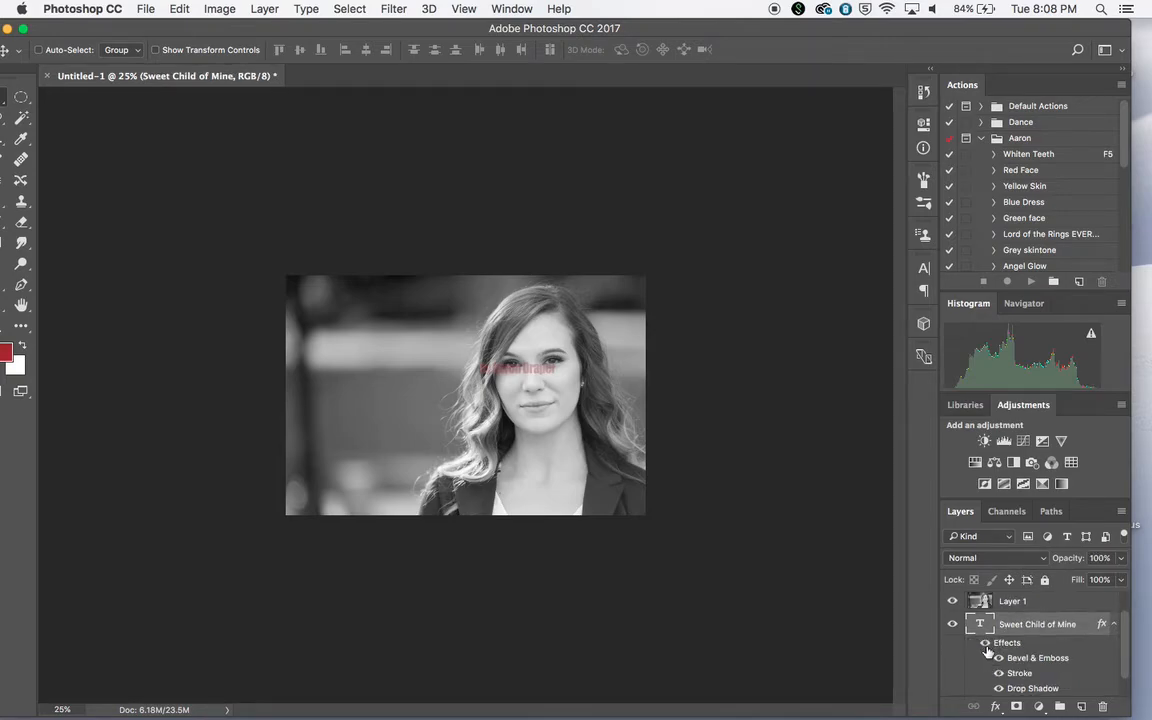
{"action": "scroll", "coordinate": [1020, 627], "scroll_direction": "up", "scroll_amount": 2}
{"action": "left_click_drag", "start_coordinate": [985, 652], "coordinate": [985, 608]}
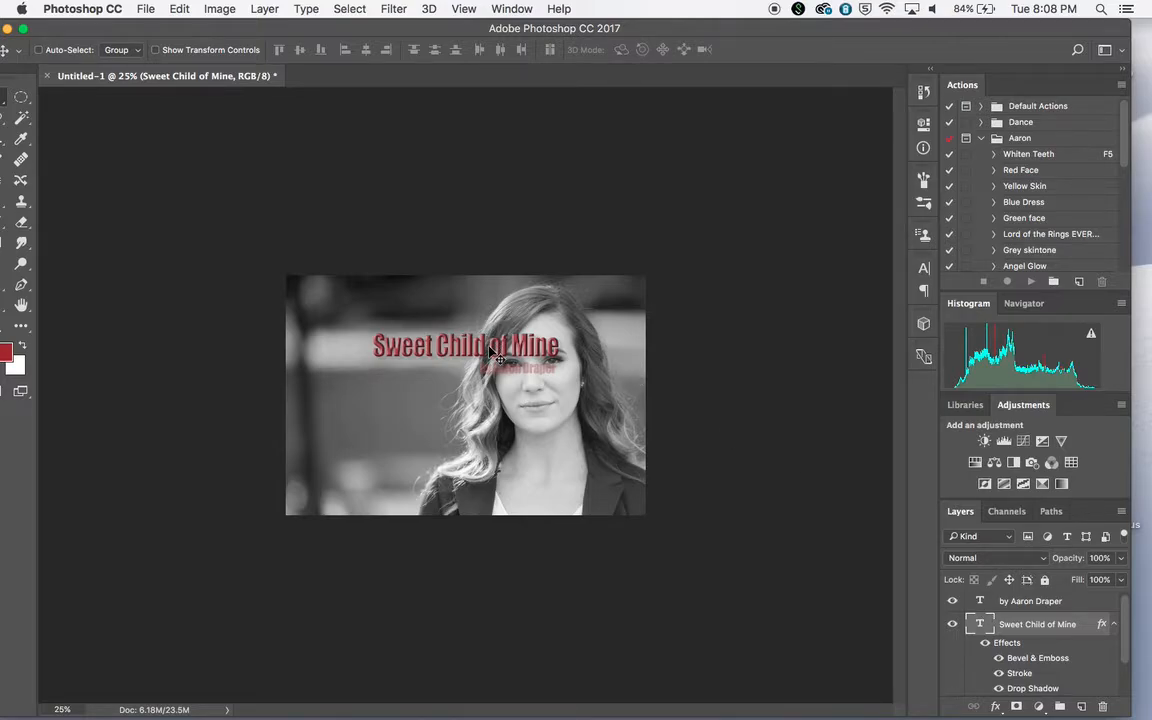
Move the title to the upper-left area of the portrait and place the byline just beneath it
{"action": "left_click_drag", "start_coordinate": [537, 350], "coordinate": [463, 310]}
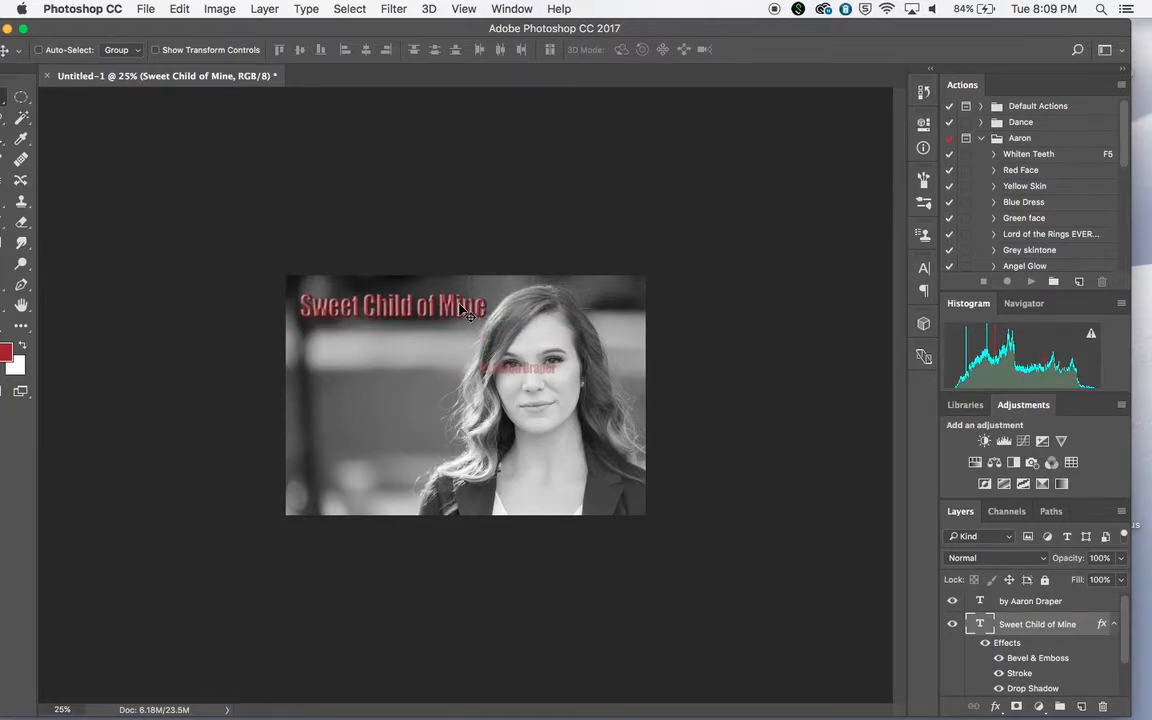
{"action": "left_click", "coordinate": [1021, 603]}
{"action": "left_click_drag", "start_coordinate": [537, 372], "coordinate": [401, 340]}
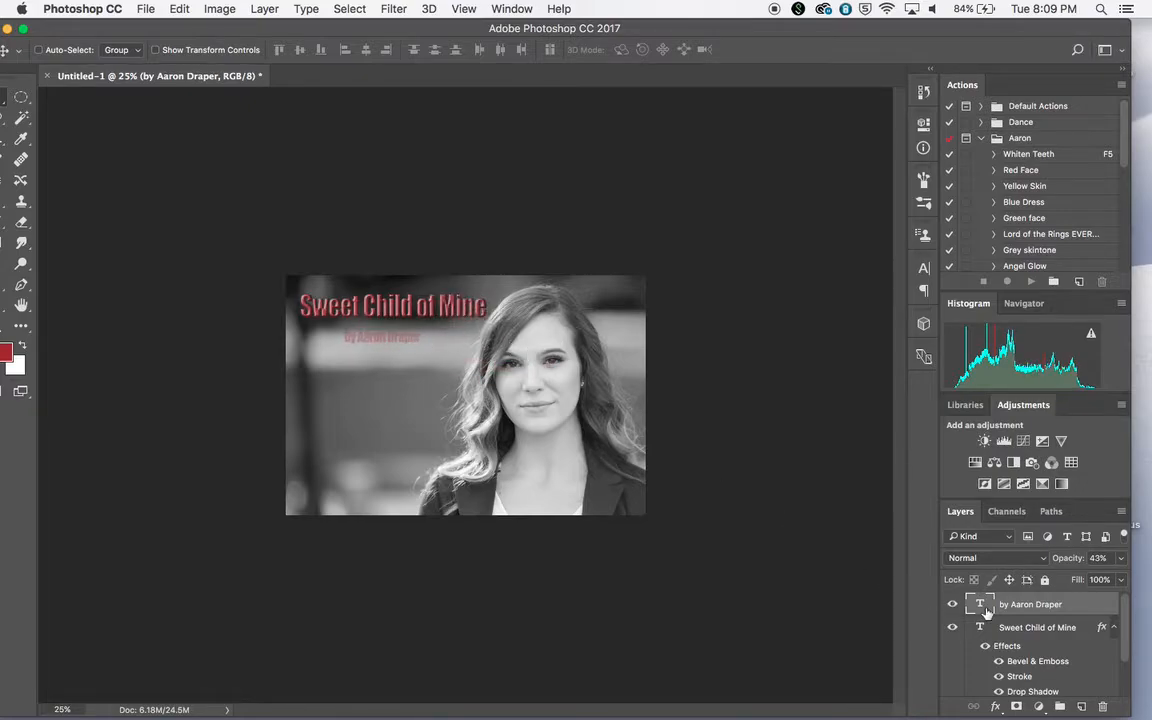
Break the title text into two lines, "Sweet Child" and "of Mine", and commit the edit
{"action": "left_click", "coordinate": [1015, 628]}
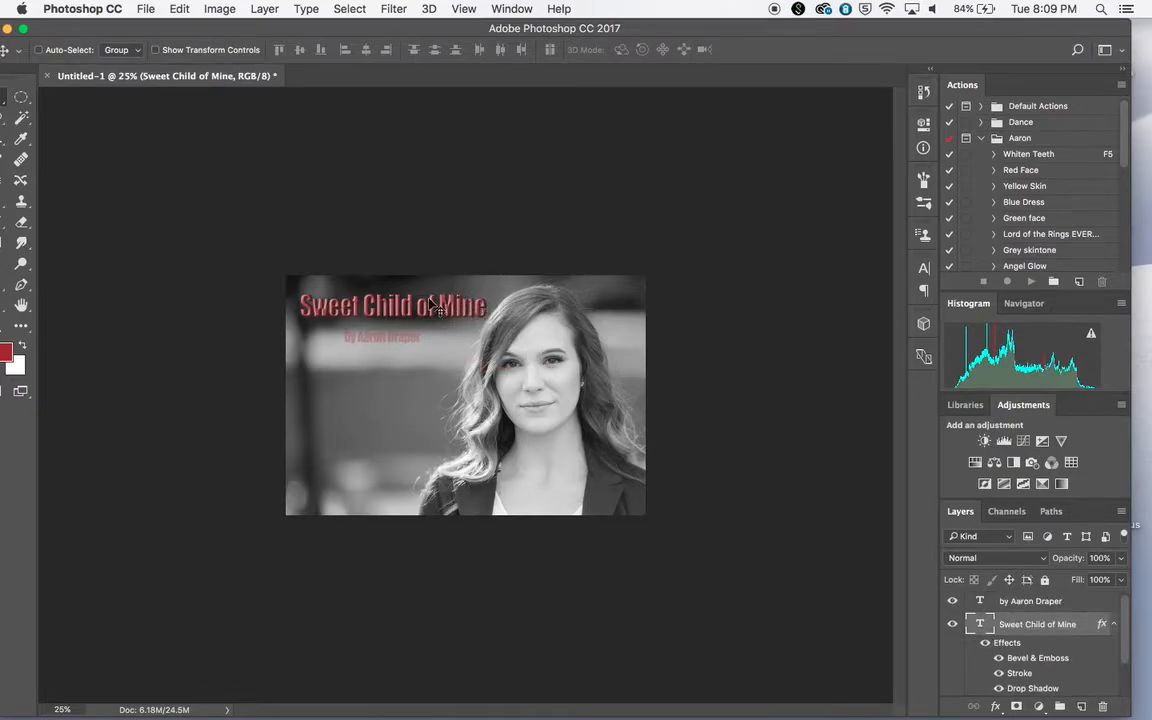
{"action": "double_click", "coordinate": [981, 624]}
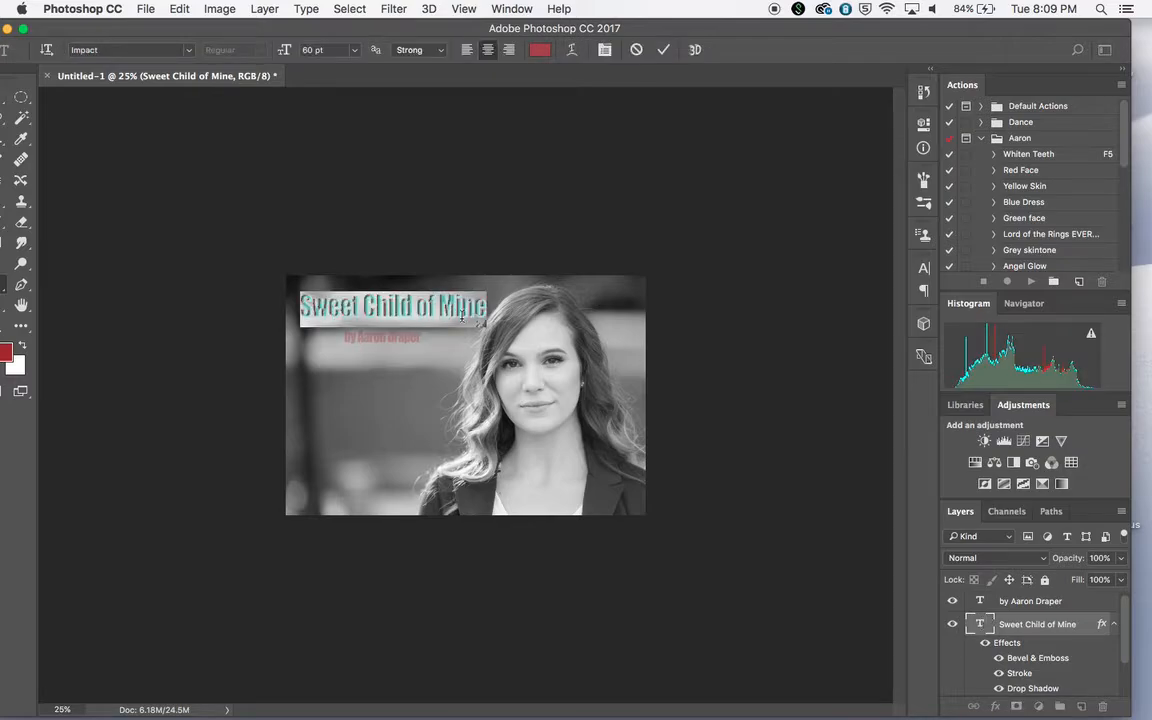
{"action": "left_click", "coordinate": [417, 308]}
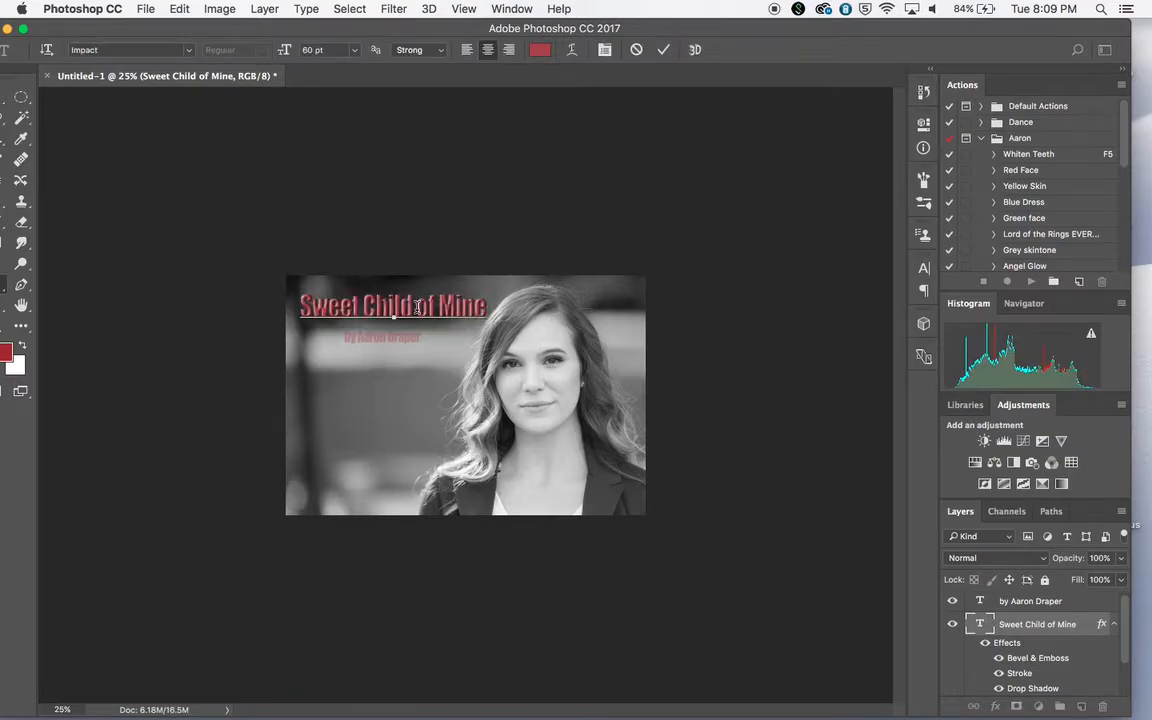
{"action": "key", "text": "Return"}
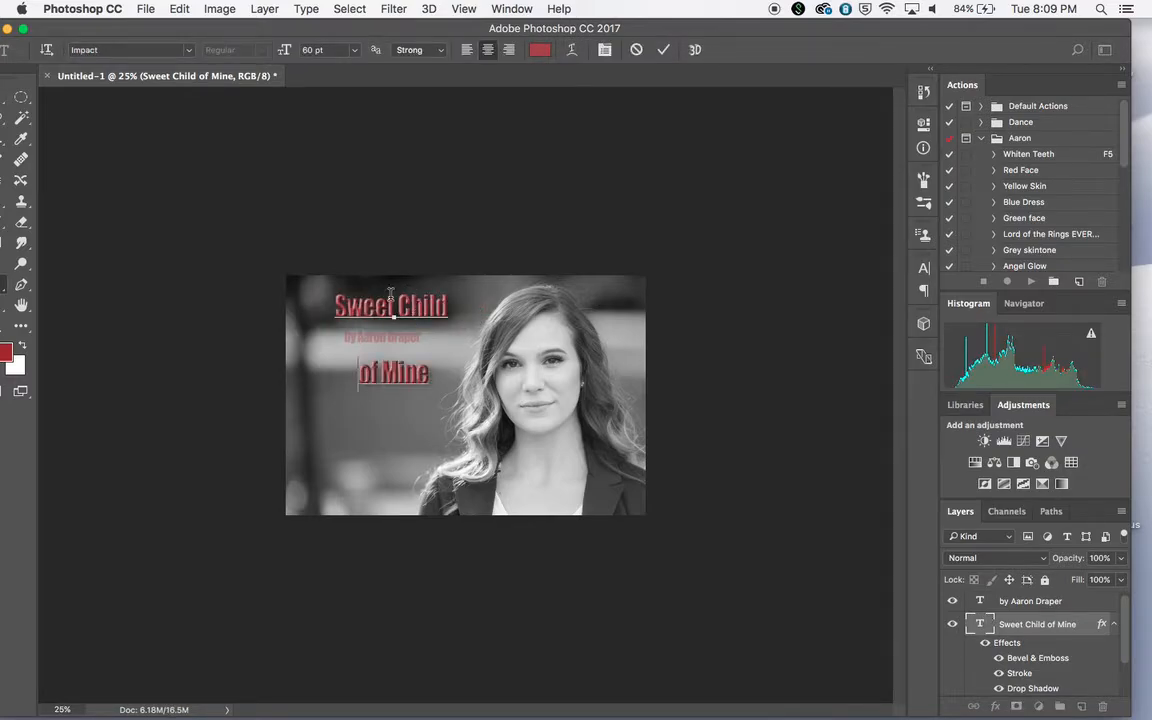
{"action": "left_click_drag", "start_coordinate": [98, 38], "coordinate": [140, 52]}
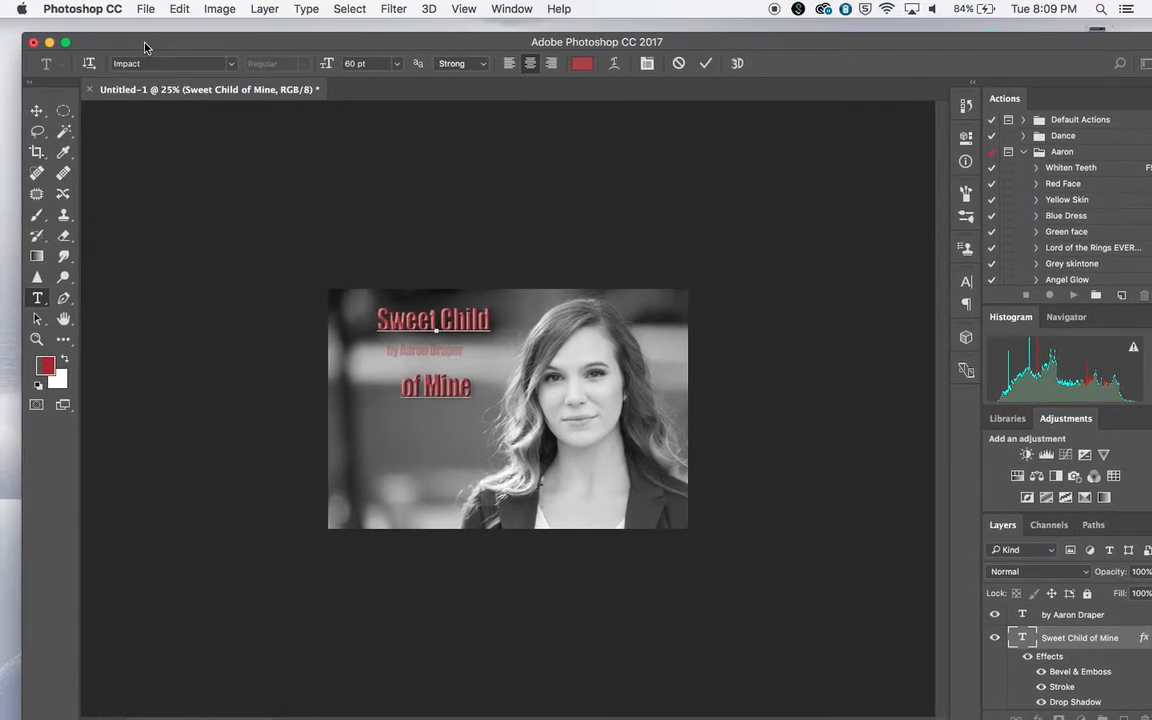
{"action": "left_click", "coordinate": [40, 110]}
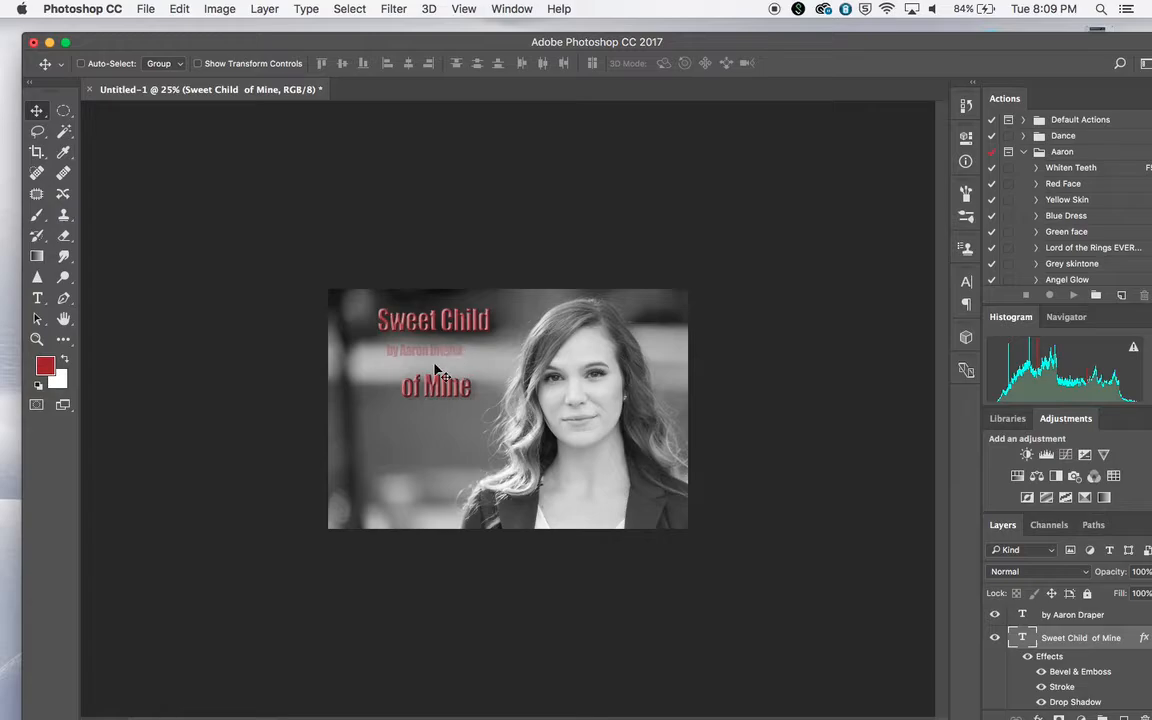
Tighten the line spacing of the two-line title by setting its leading to 63 pt
{"action": "left_click", "coordinate": [464, 9]}
{"action": "mouse_move", "coordinate": [511, 9]}
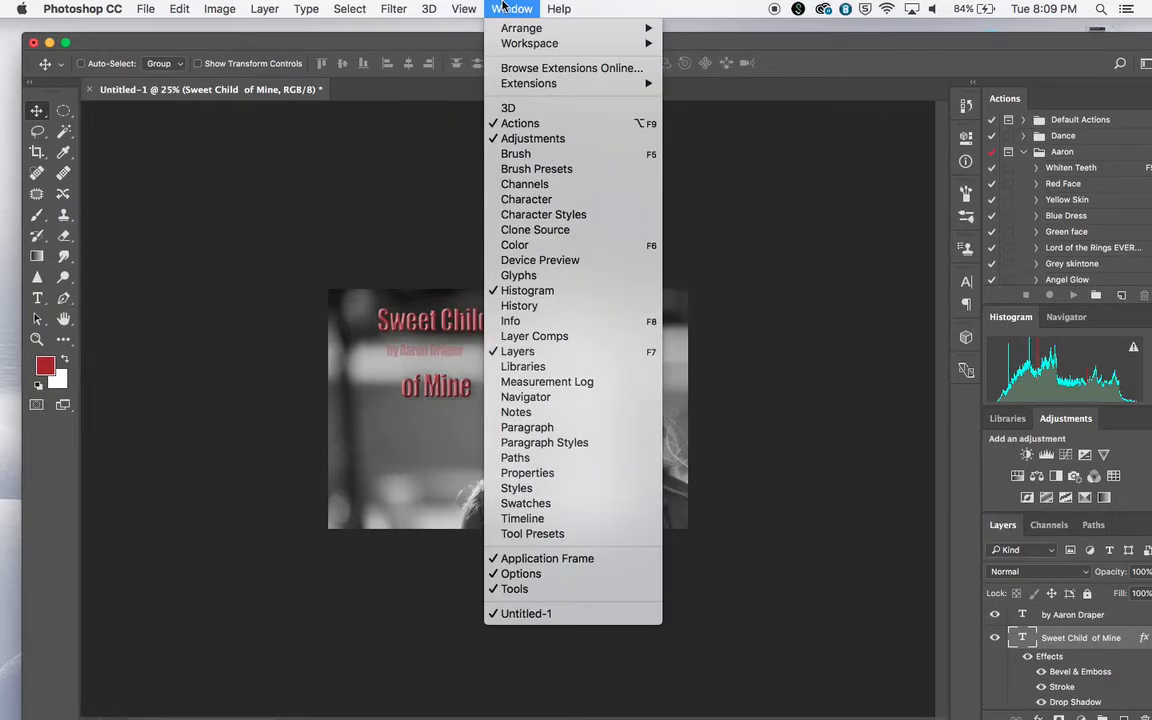
{"action": "left_click", "coordinate": [556, 427]}
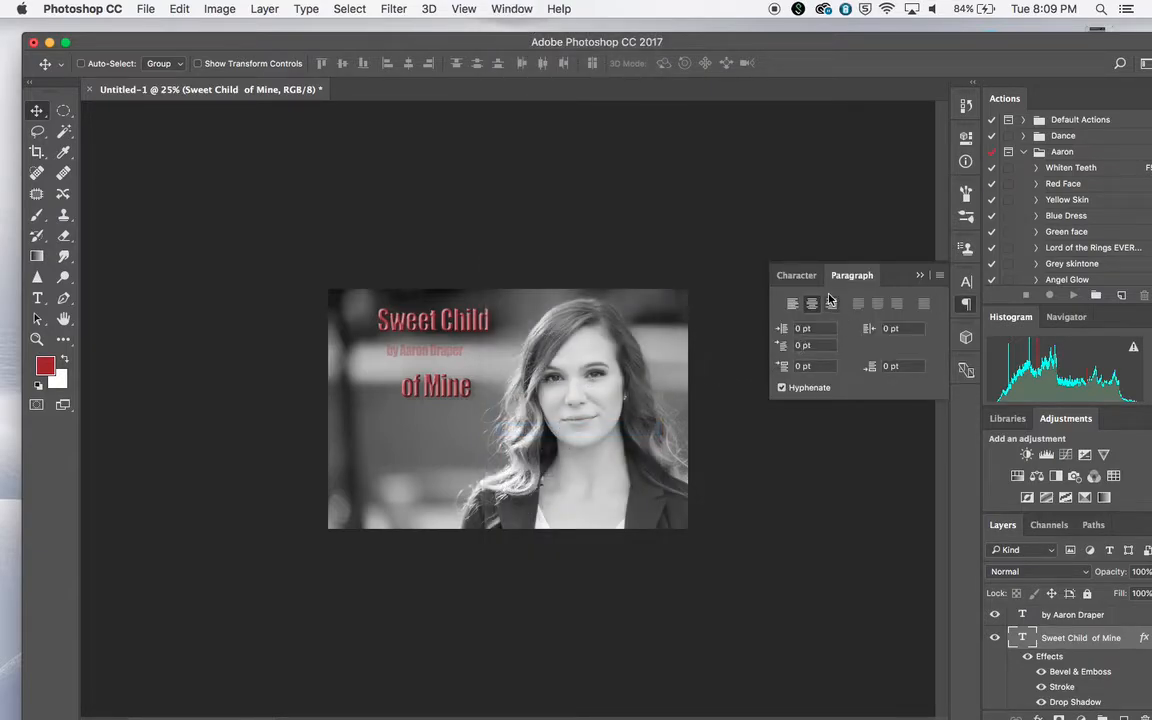
{"action": "left_click", "coordinate": [797, 275]}
{"action": "left_click", "coordinate": [850, 276]}
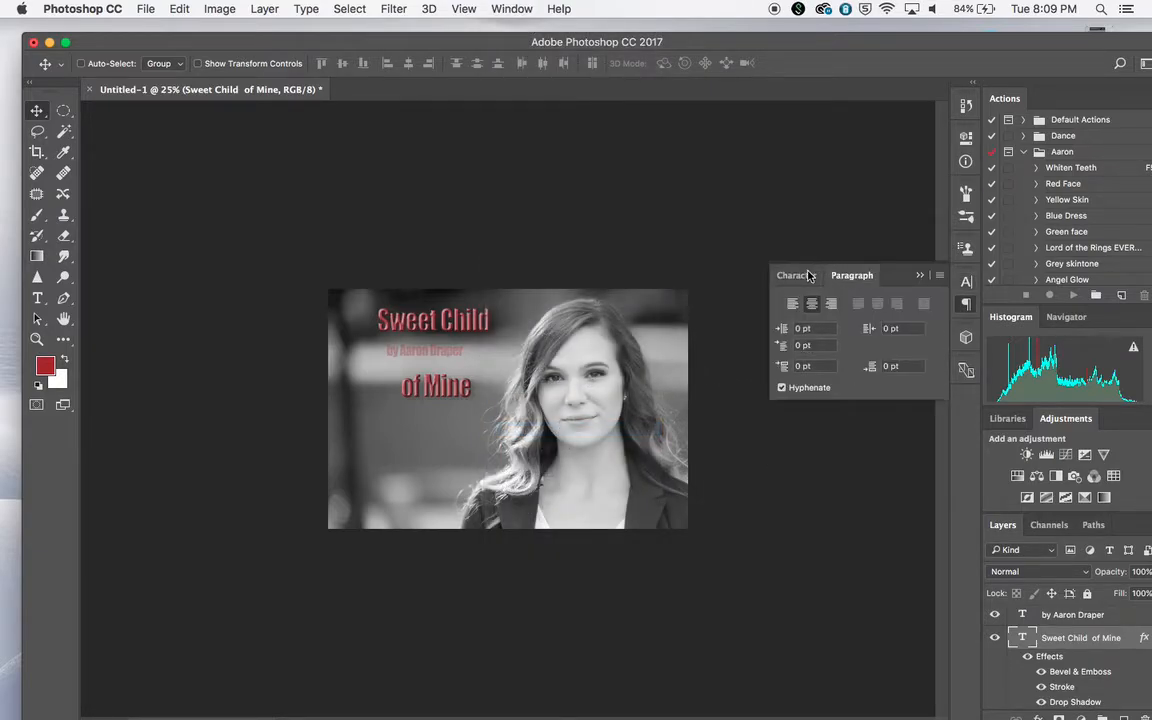
{"action": "left_click", "coordinate": [805, 276]}
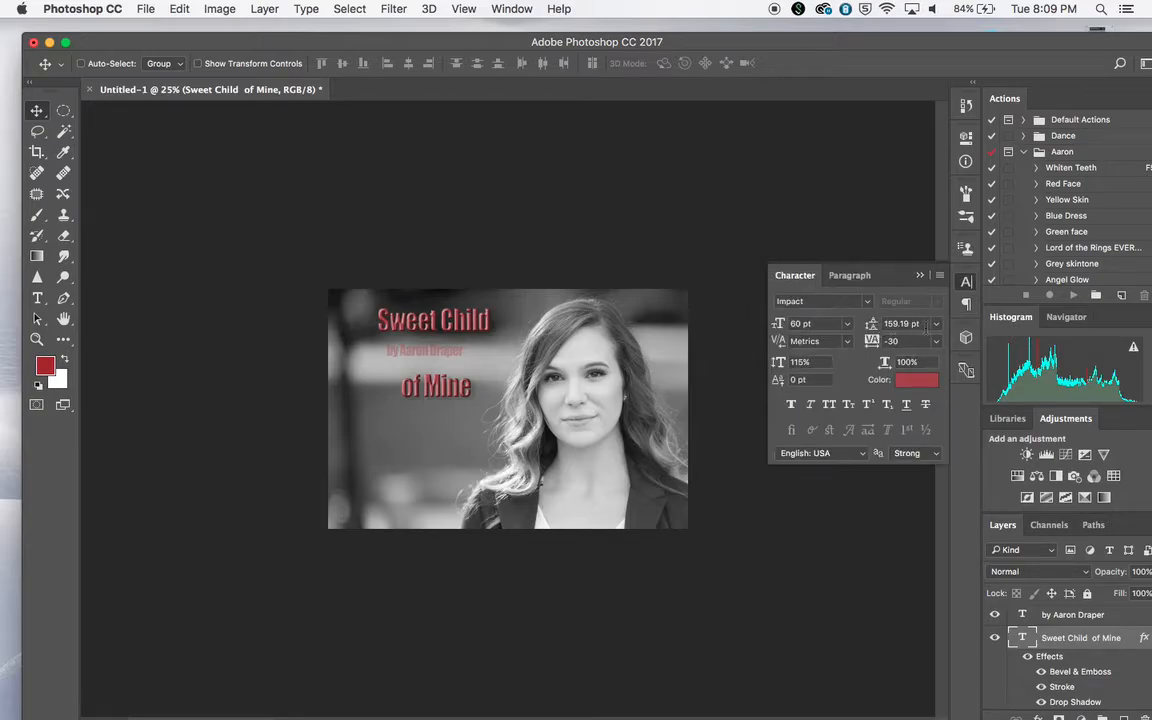
{"action": "left_click", "coordinate": [900, 323]}
{"action": "left_click", "coordinate": [936, 323]}
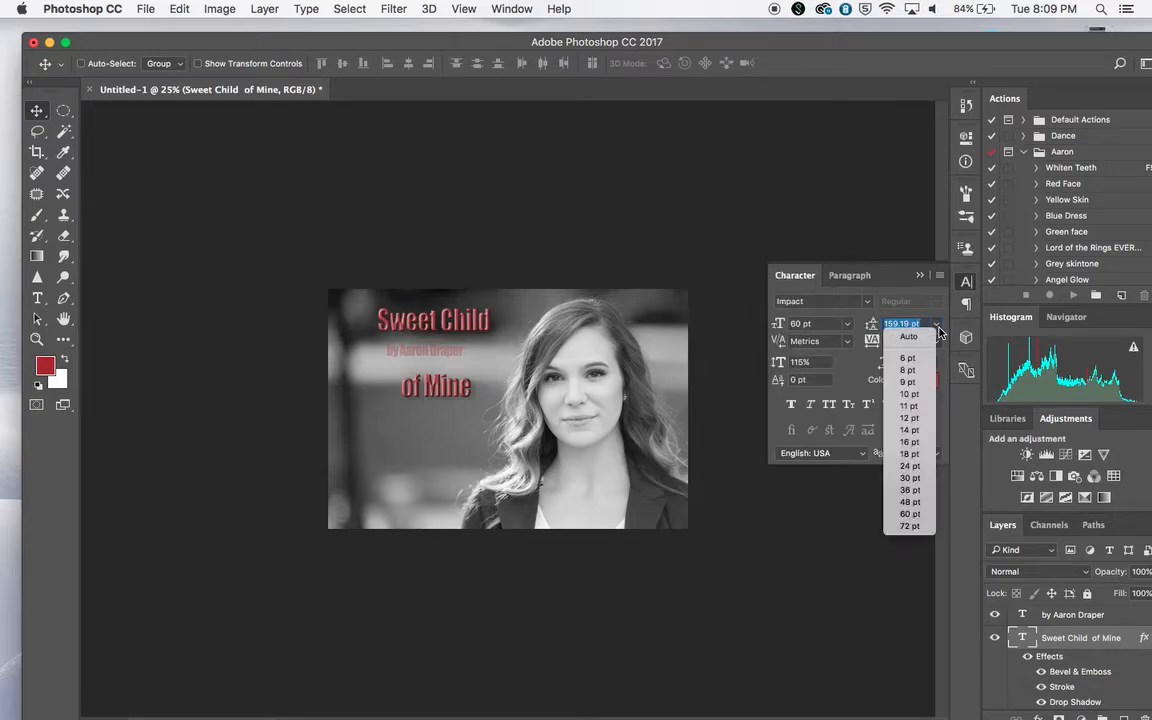
{"action": "left_click", "coordinate": [908, 441]}
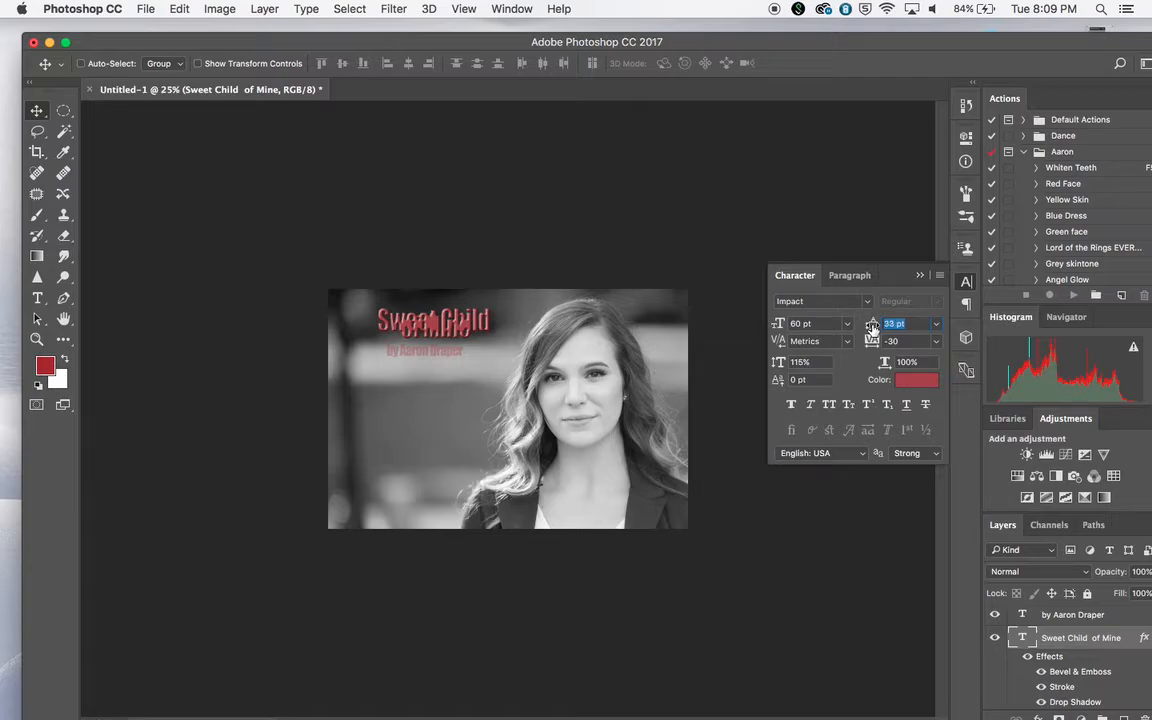
{"action": "left_click_drag", "start_coordinate": [872, 326], "coordinate": [873, 328]}
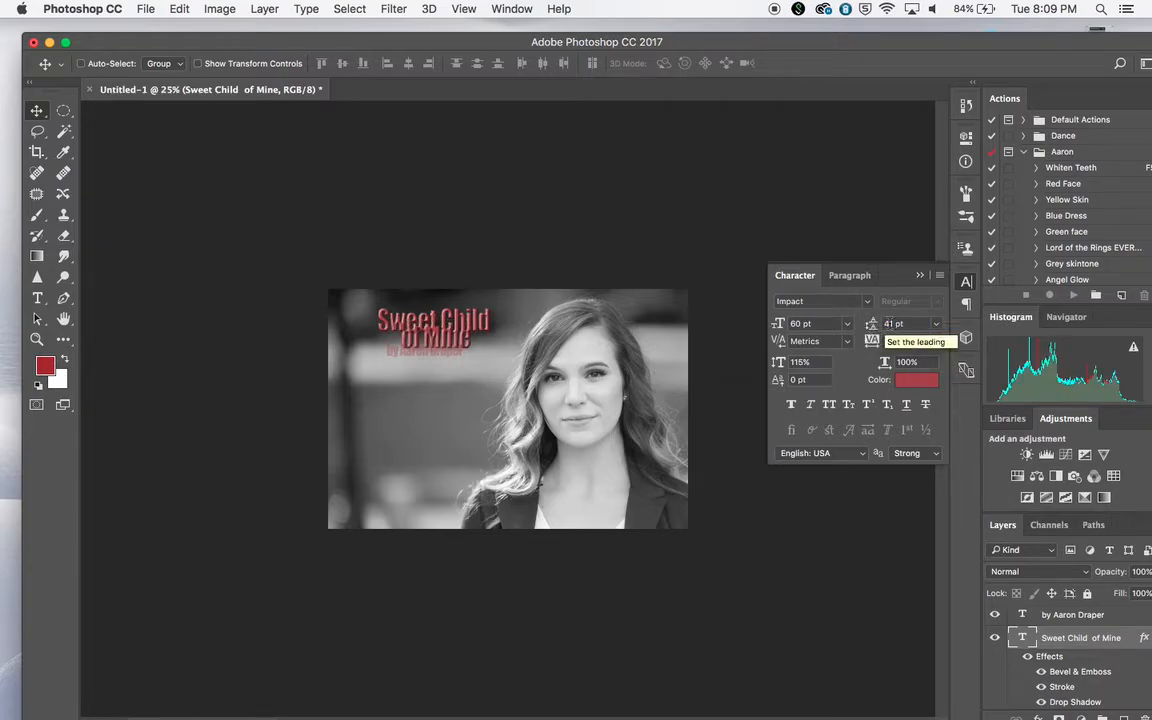
{"action": "left_click", "coordinate": [893, 326]}
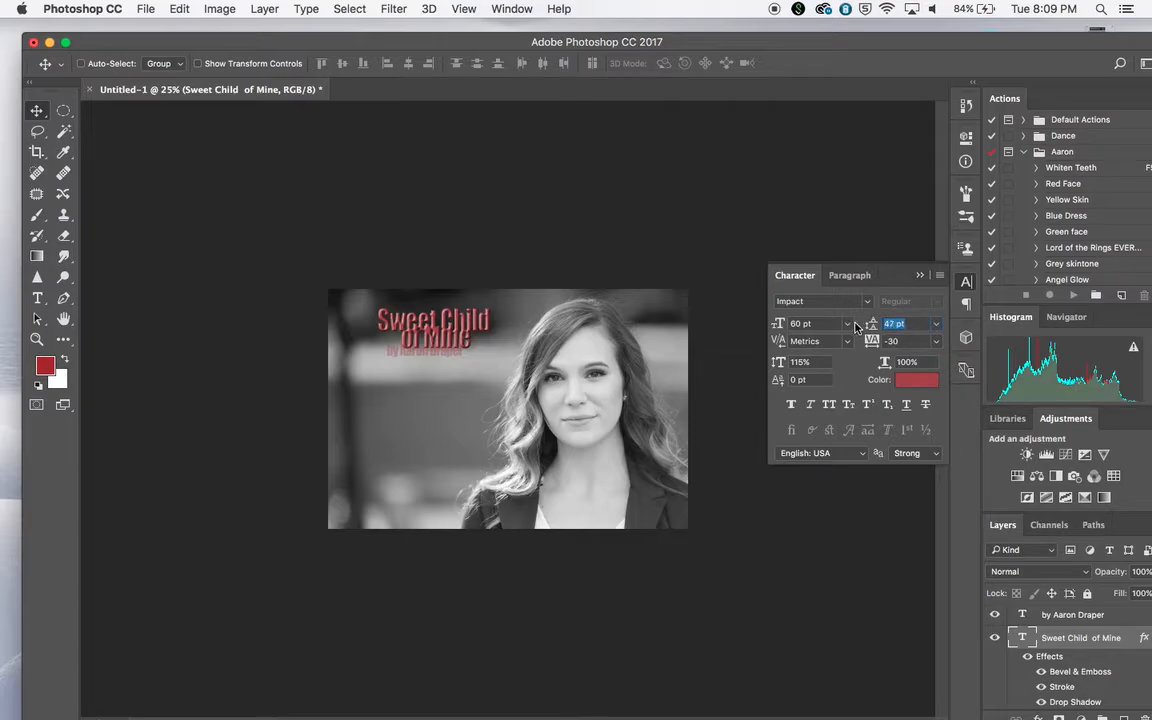
{"action": "key", "text": "Return"}
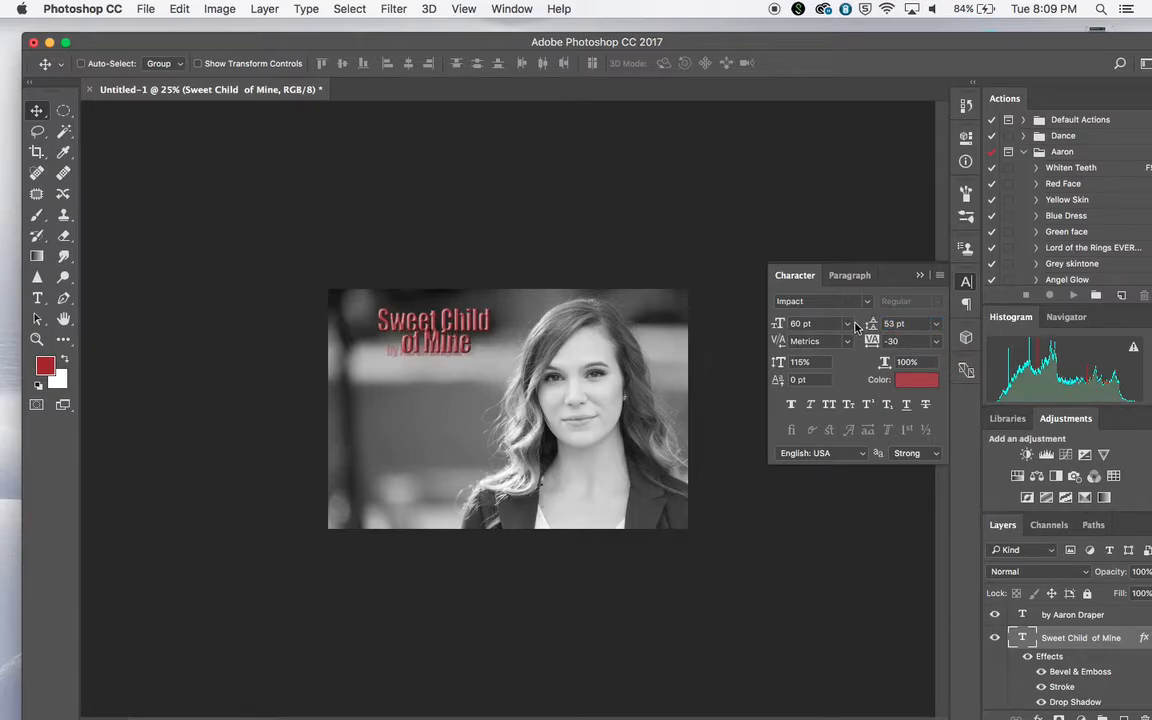
{"action": "left_click_drag", "start_coordinate": [894, 324], "coordinate": [853, 328]}
{"action": "key", "text": "Return"}
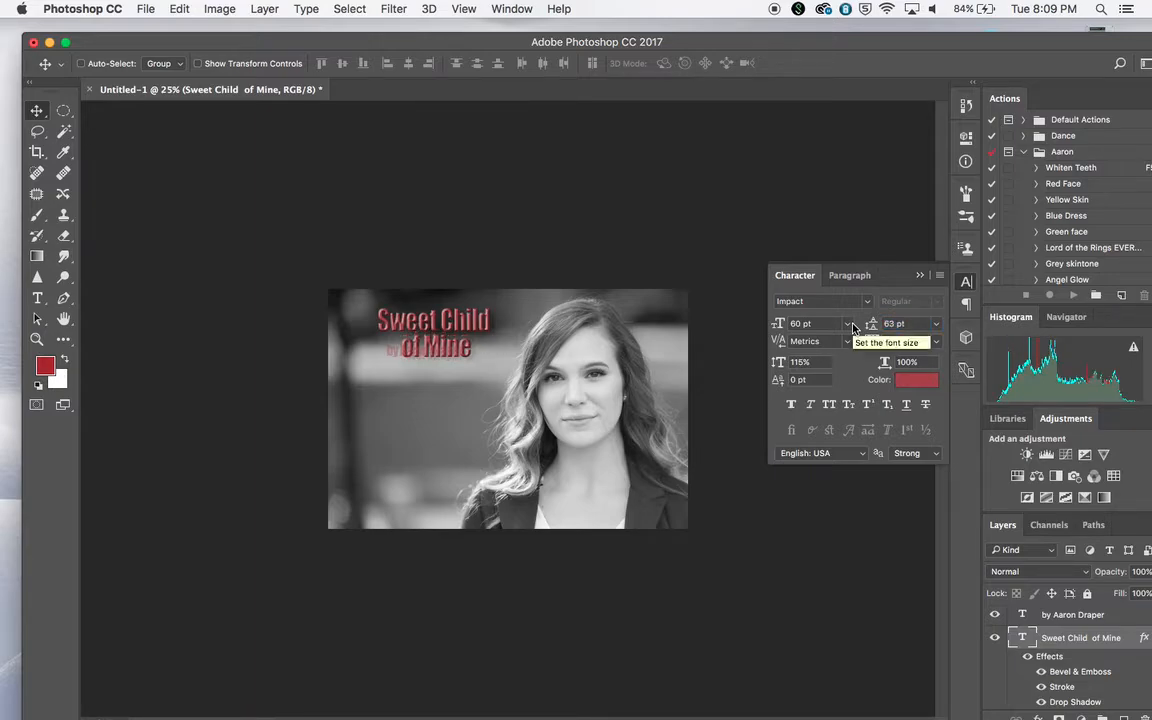
Move the title down beside the woman, left of her hair, and place the byline centered just beneath it
{"action": "left_click_drag", "start_coordinate": [475, 311], "coordinate": [463, 397]}
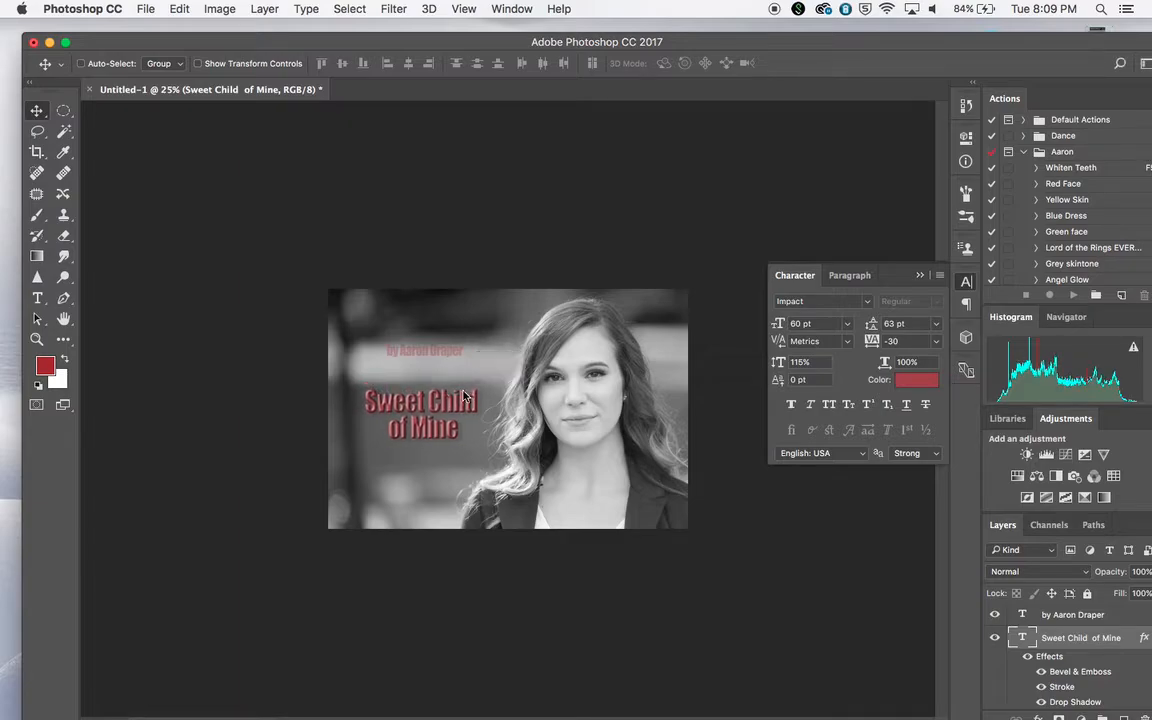
{"action": "left_click", "coordinate": [1065, 614]}
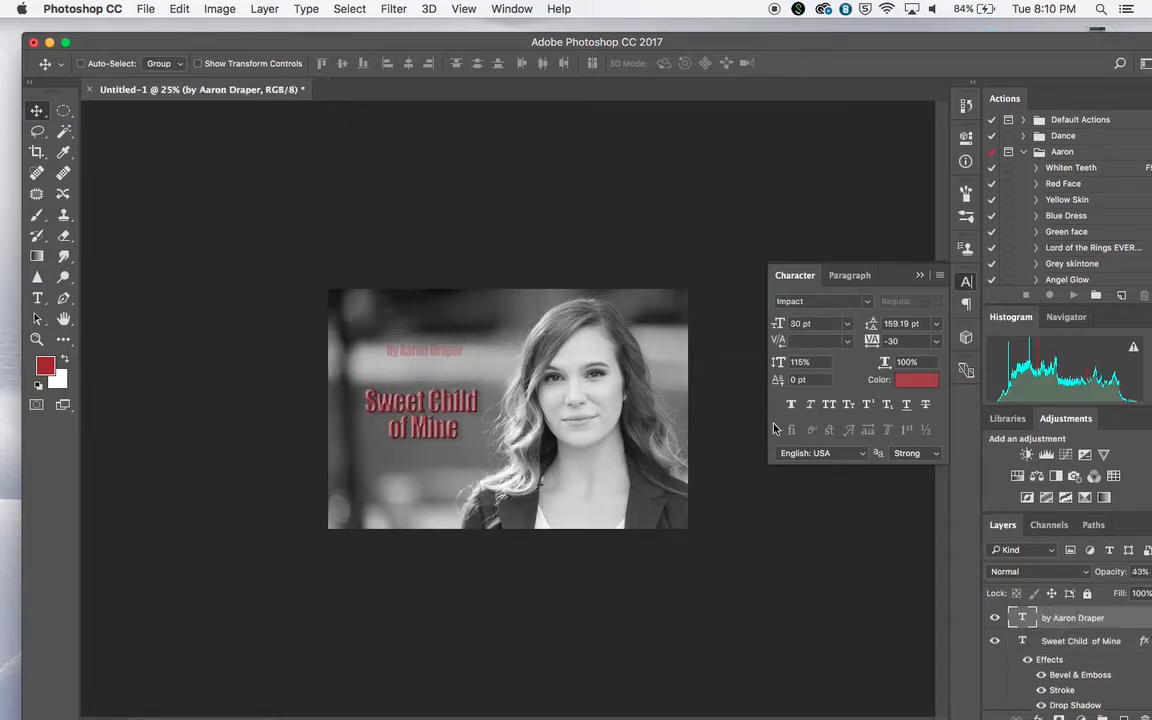
{"action": "left_click_drag", "start_coordinate": [441, 356], "coordinate": [443, 462]}
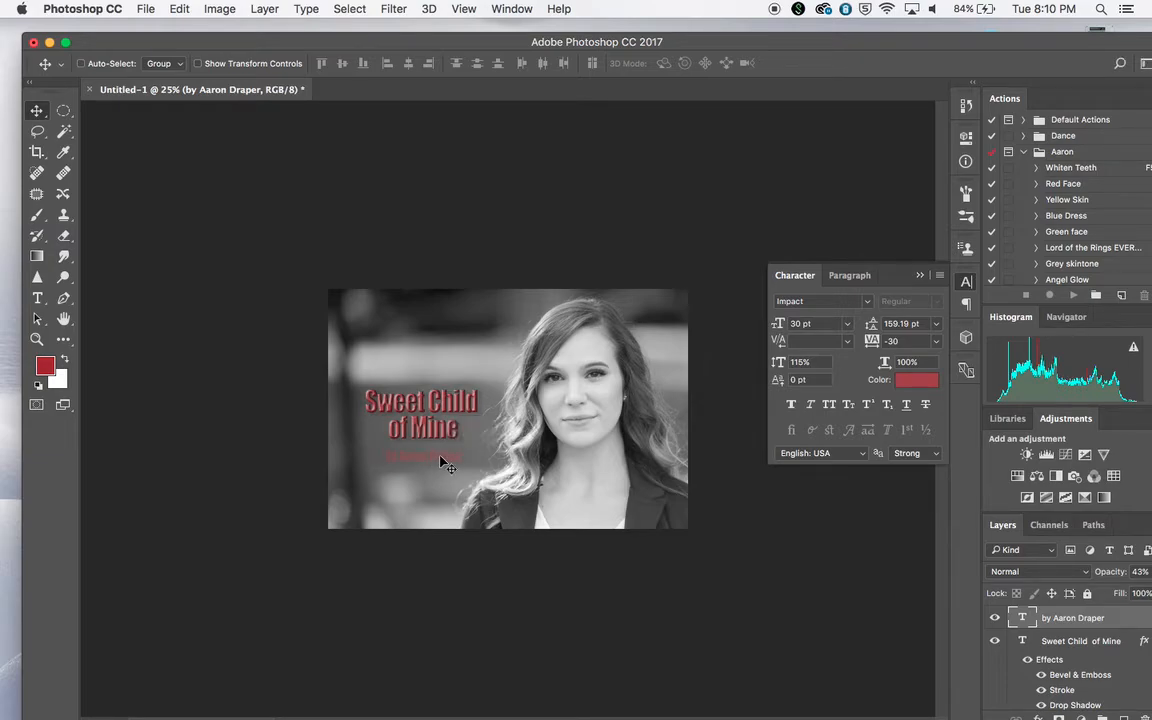
Change the byline's text color to near-black #020202 and commit the text edit
{"action": "double_click", "coordinate": [1022, 620]}
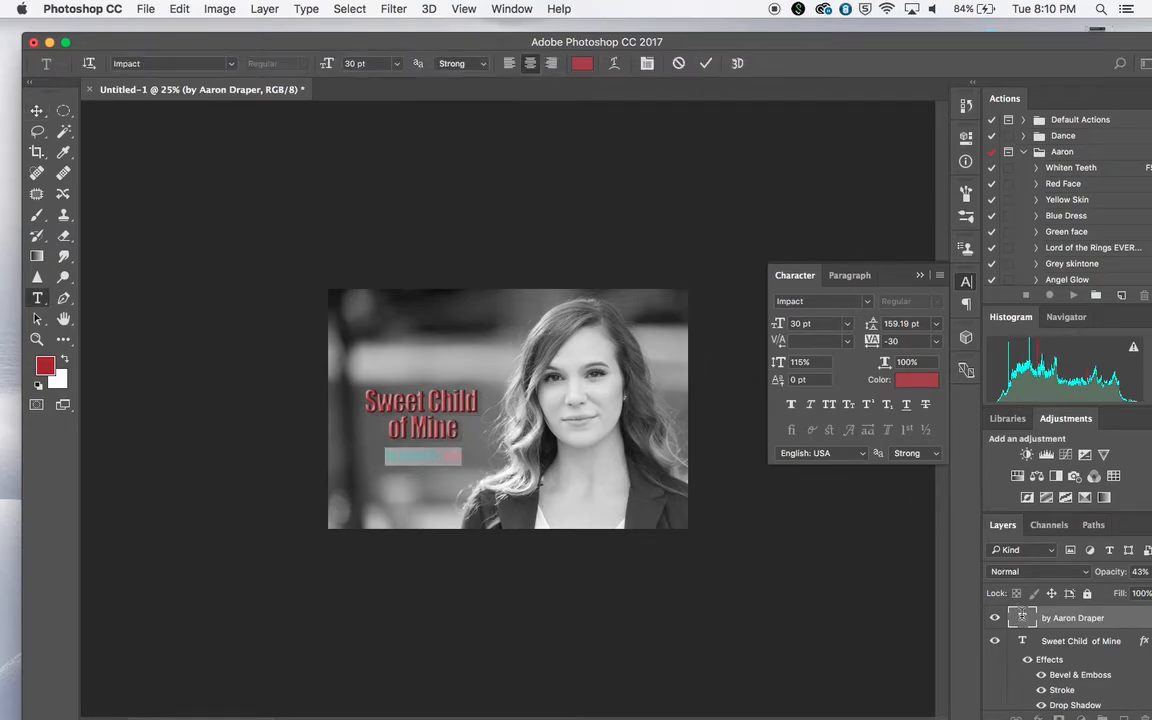
{"action": "left_click", "coordinate": [583, 64]}
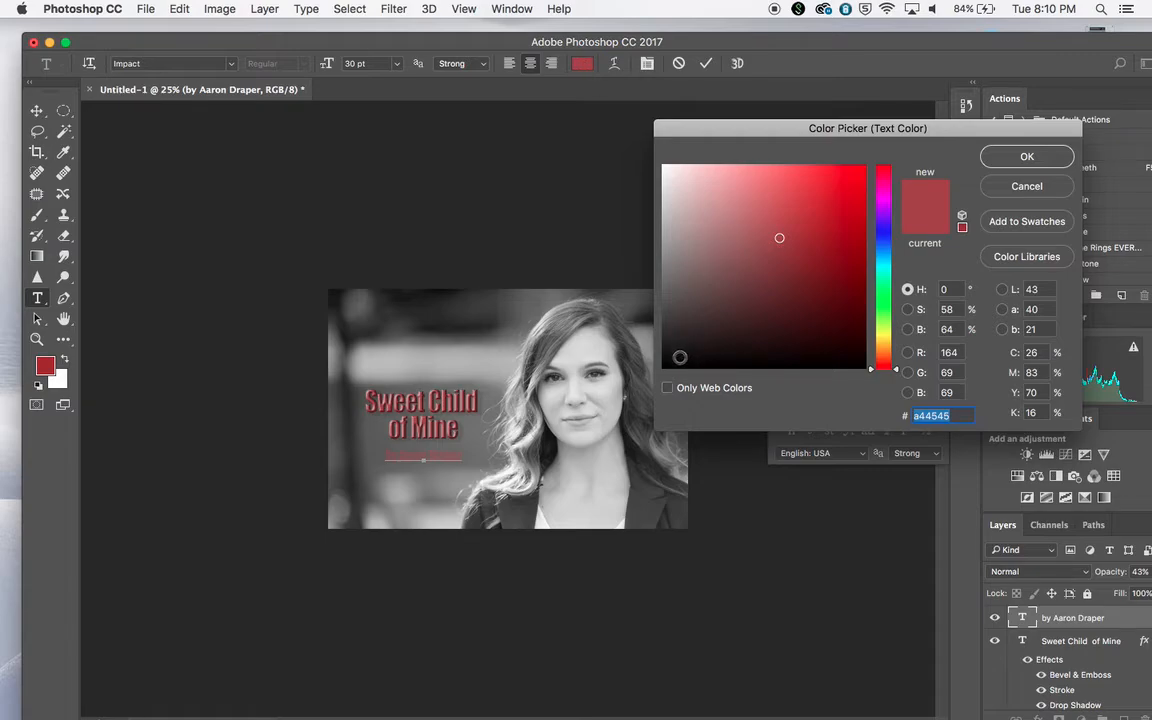
{"action": "left_click", "coordinate": [664, 366]}
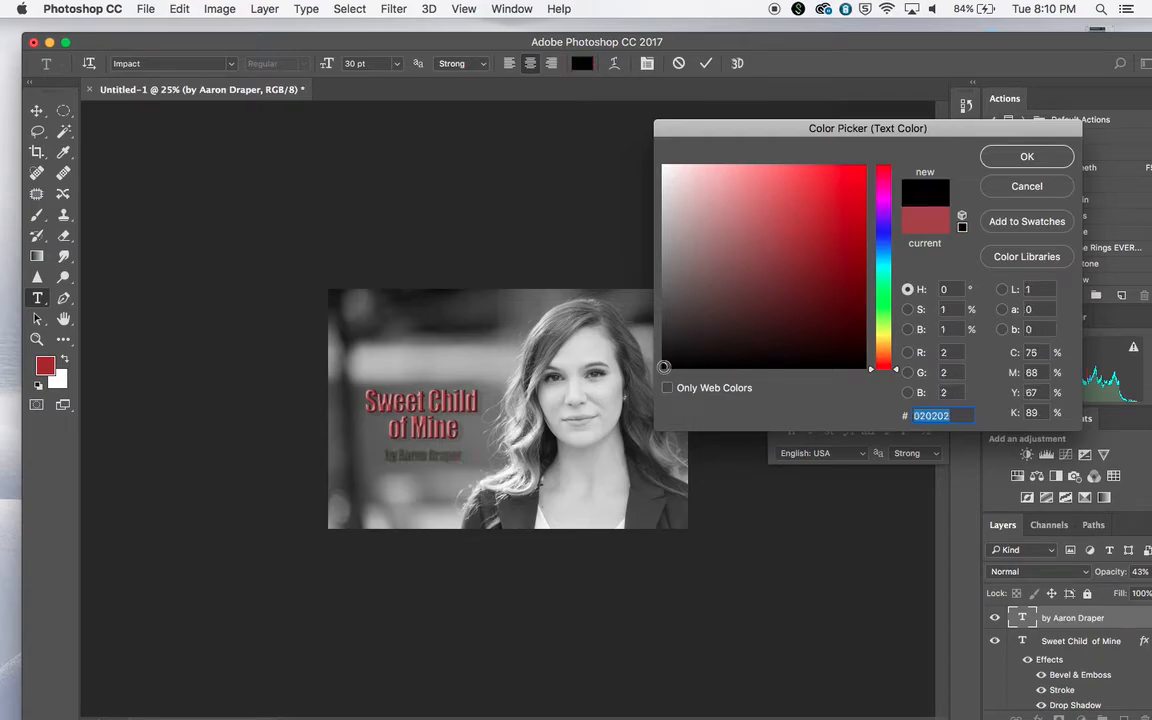
{"action": "left_click", "coordinate": [1024, 156]}
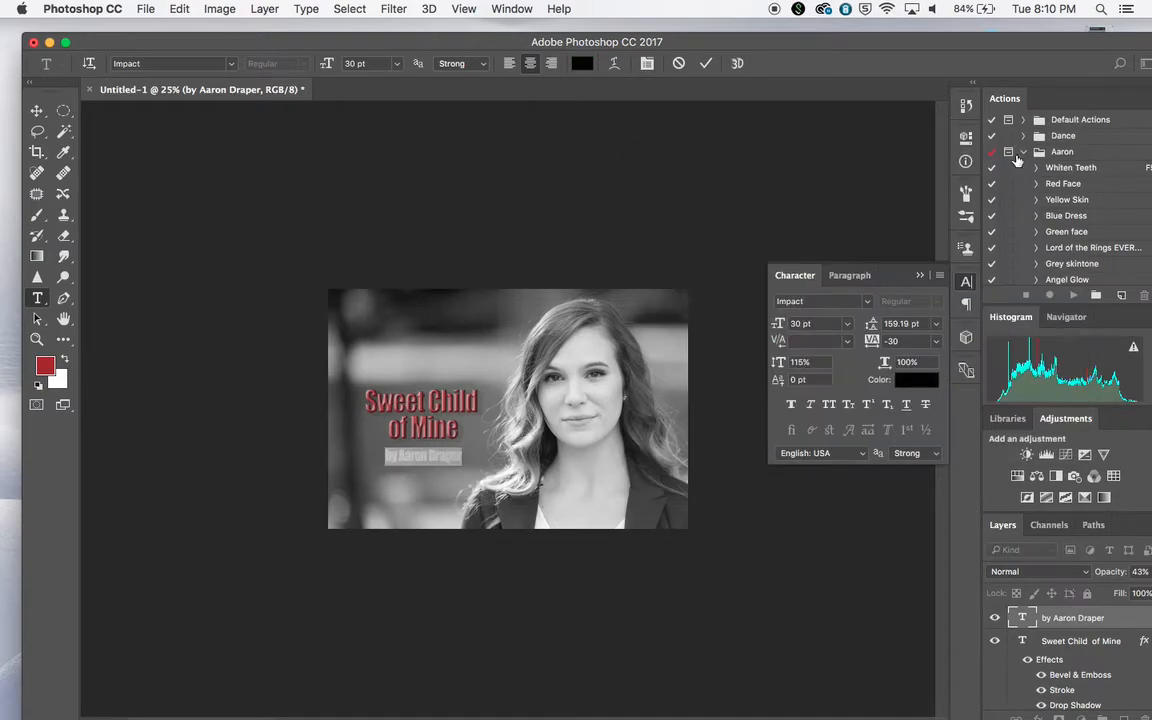
{"action": "key", "text": "super+Return"}
{"action": "key", "text": "v"}
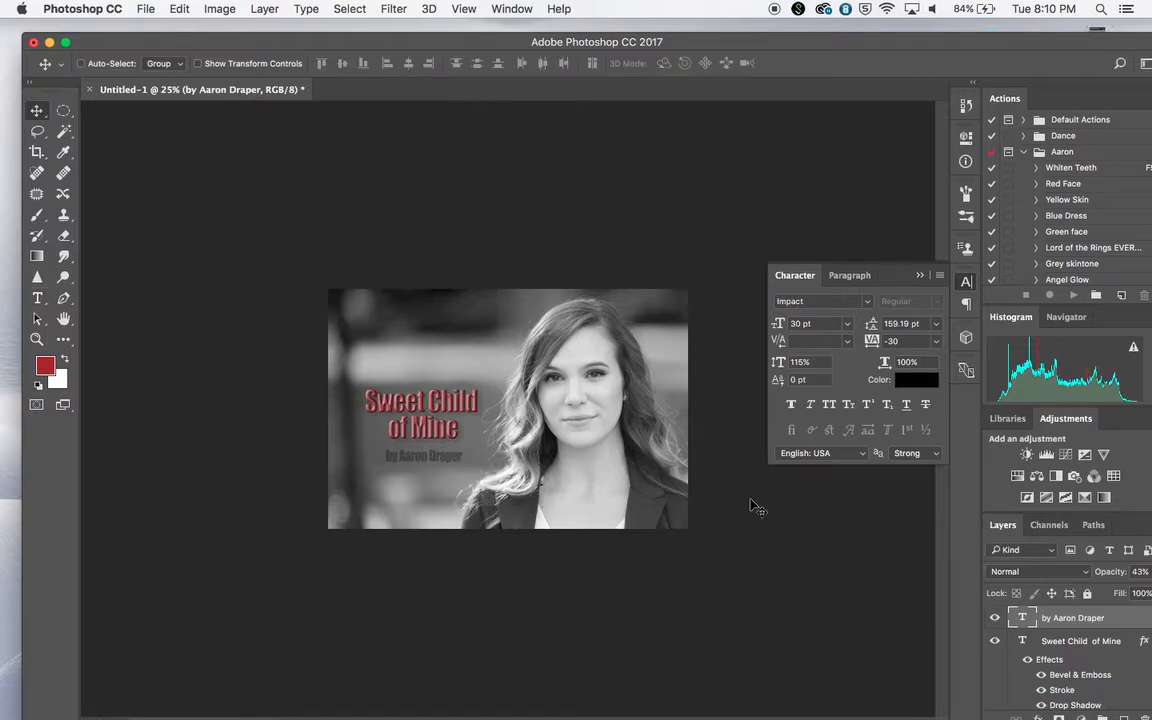
Set the byline layer's opacity to 67%
{"action": "left_click_drag", "start_coordinate": [927, 40], "coordinate": [881, 26]}
{"action": "left_click", "coordinate": [1115, 559]}
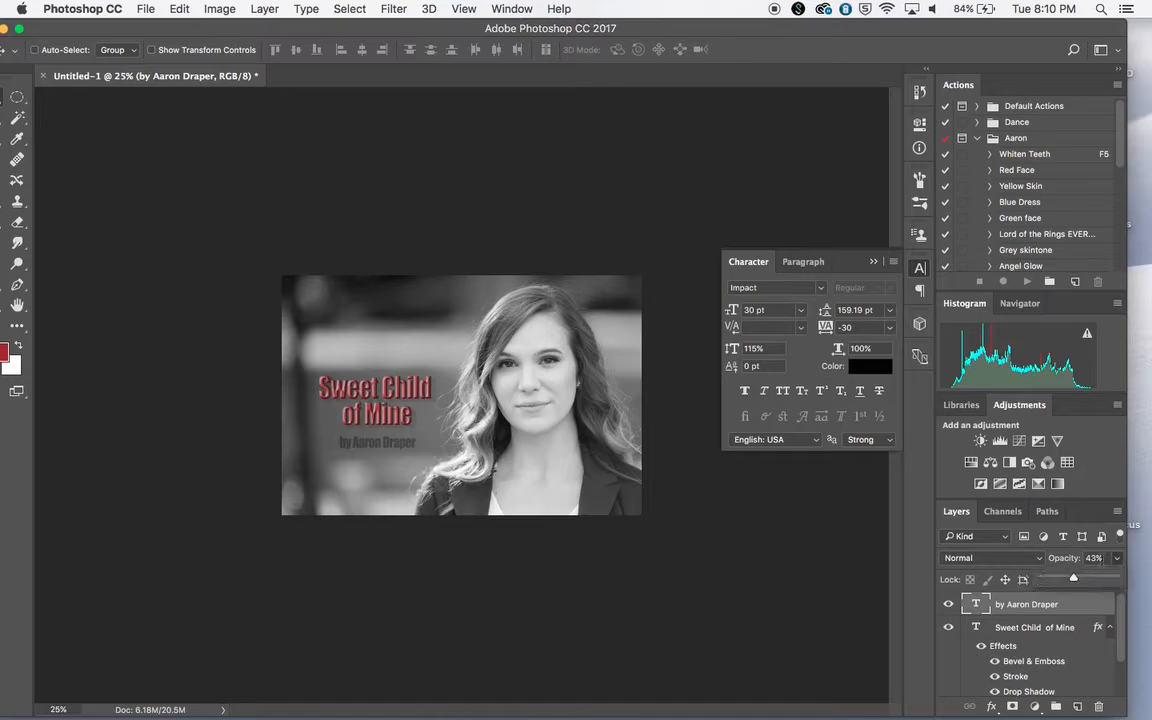
{"action": "left_click_drag", "start_coordinate": [1073, 580], "coordinate": [1091, 580]}
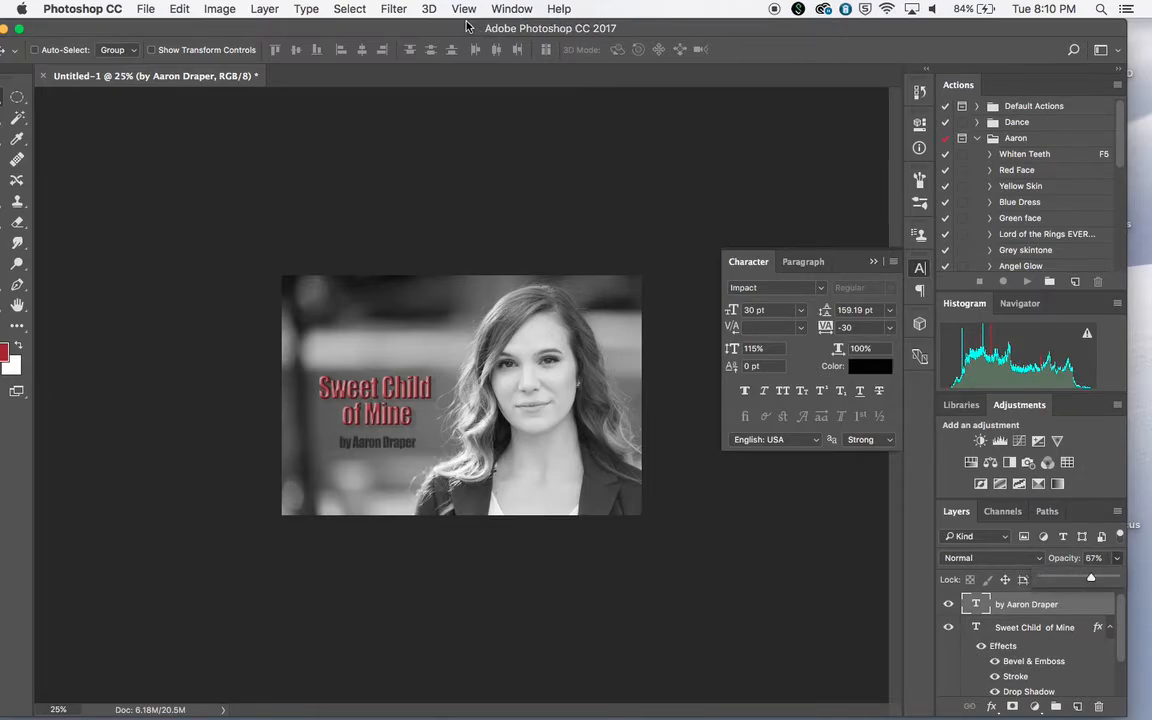
{"action": "left_click_drag", "start_coordinate": [465, 26], "coordinate": [520, 40]}
{"action": "double_click", "coordinate": [520, 40]}
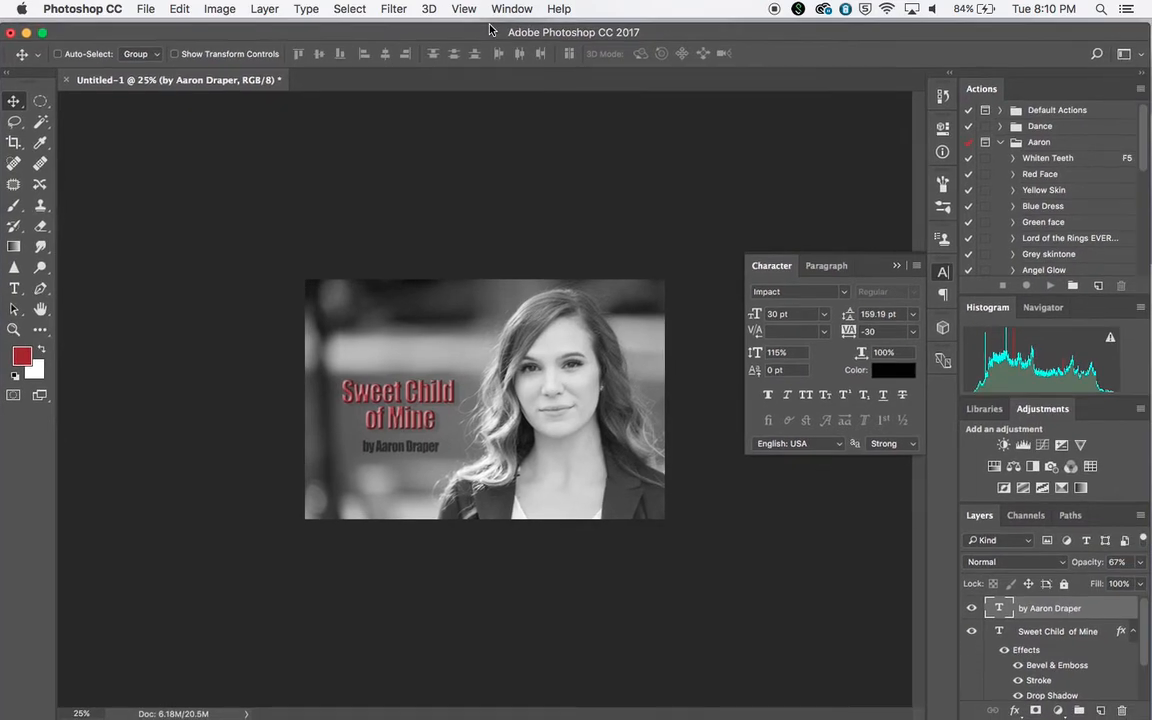
{"action": "left_click_drag", "start_coordinate": [697, 36], "coordinate": [652, 33]}
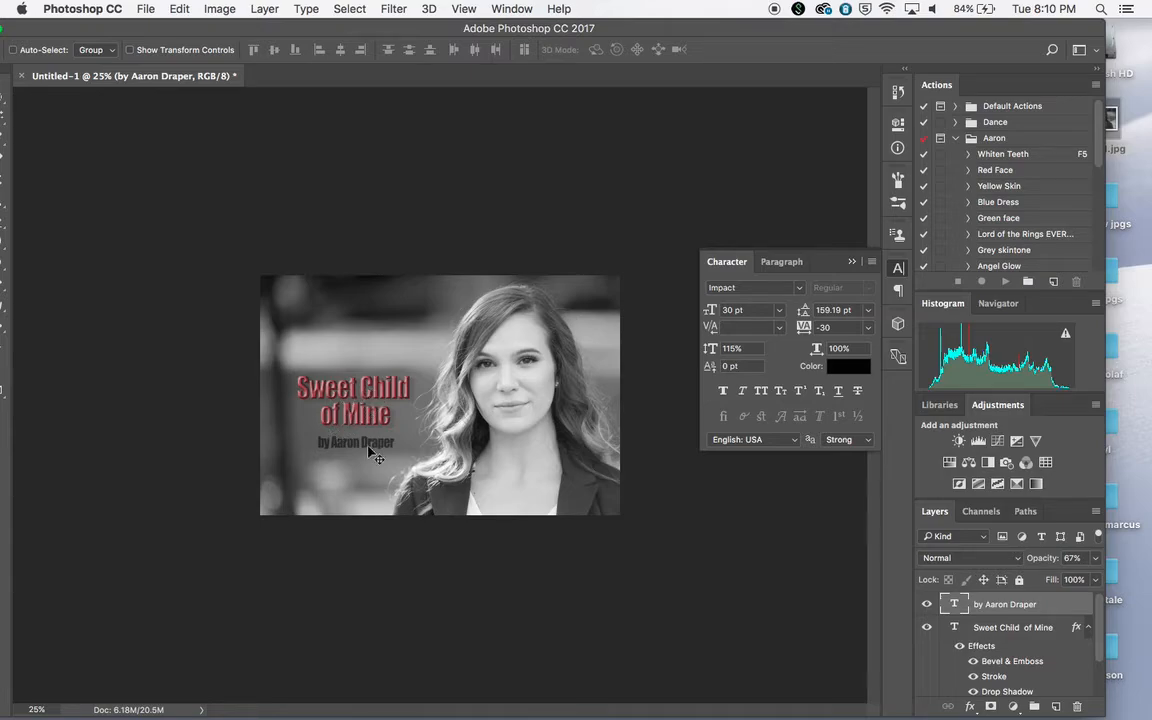
Rename the portrait layer to the woman's first name and lower its opacity to 38%
{"action": "scroll", "coordinate": [1017, 622], "scroll_direction": "down", "scroll_amount": 3}
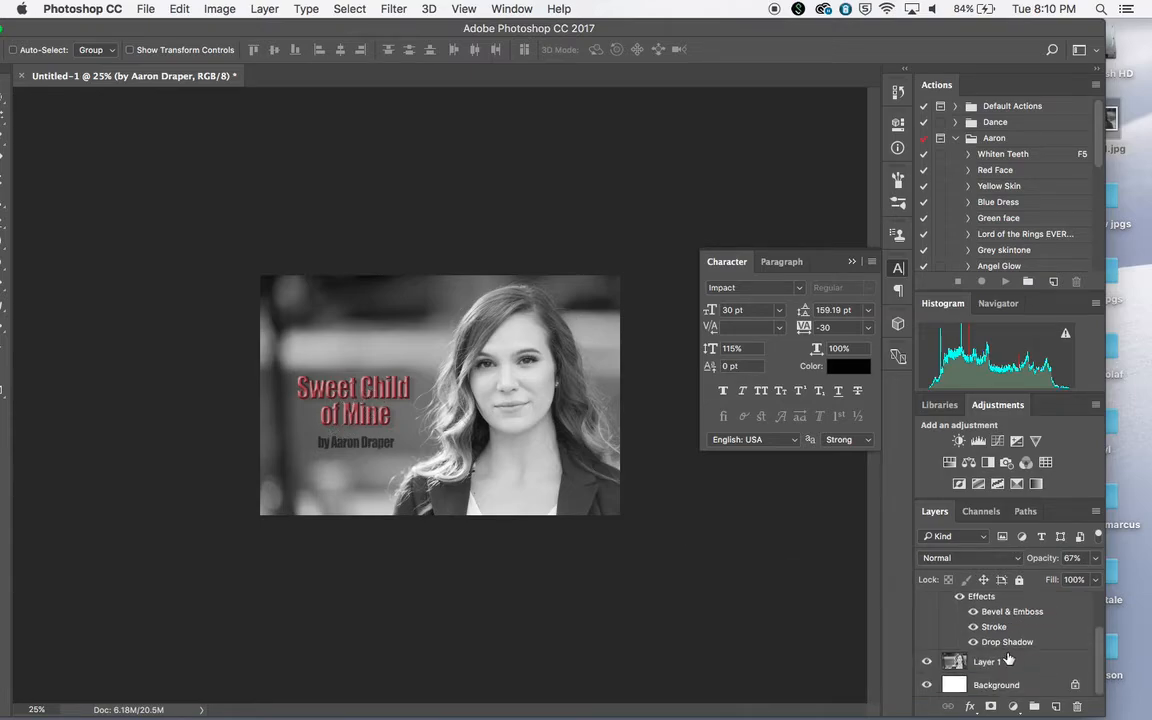
{"action": "left_click", "coordinate": [990, 662]}
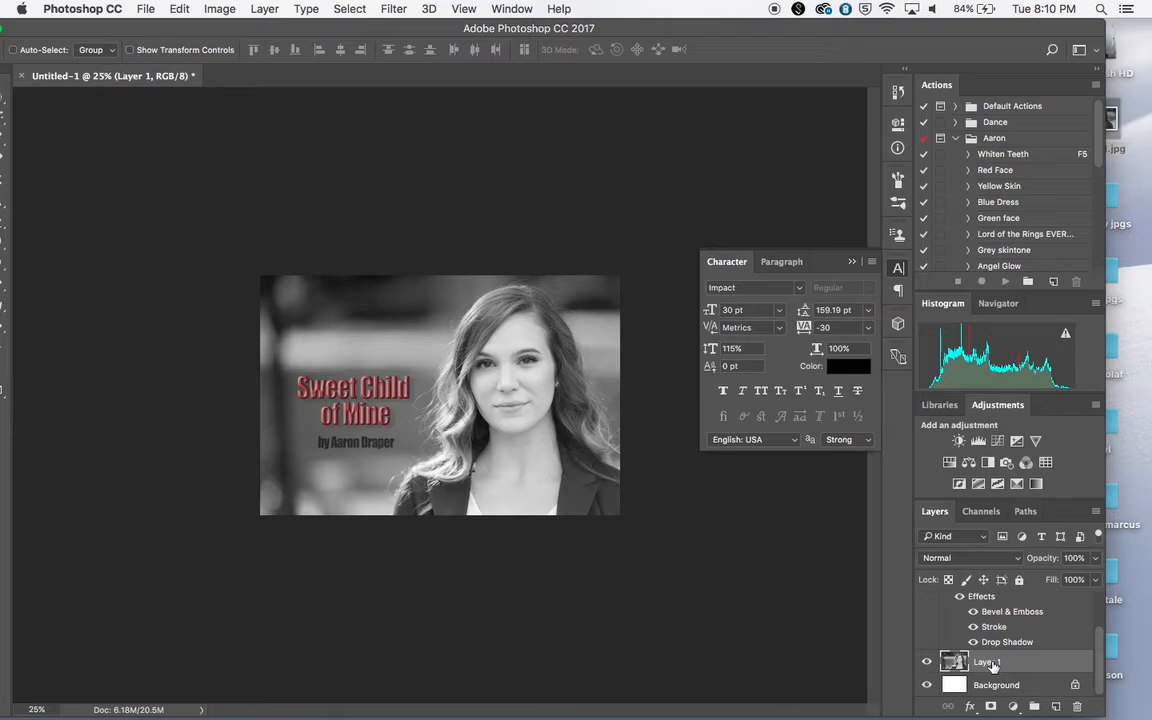
{"action": "double_click", "coordinate": [985, 662]}
{"action": "type", "text": "katie"}
{"action": "key", "text": "Return"}
{"action": "left_click", "coordinate": [1095, 559]}
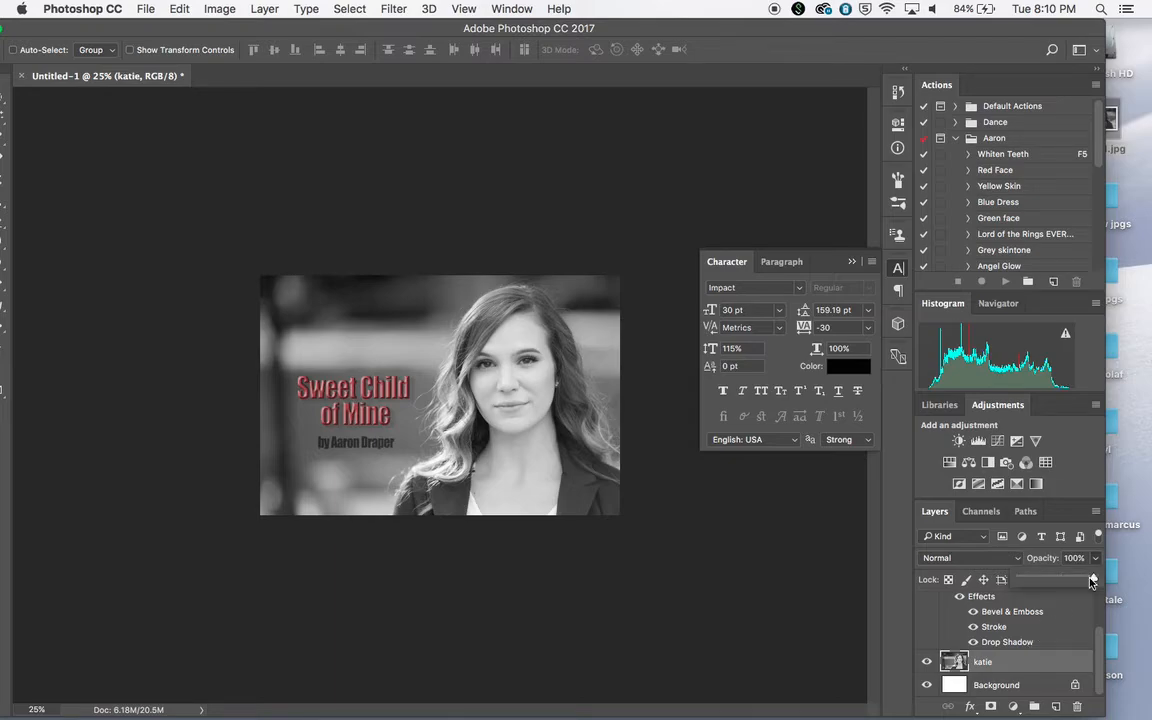
{"action": "left_click_drag", "start_coordinate": [1092, 582], "coordinate": [1048, 583]}
Select the title and byline layers together and move them slightly right, closer to the woman's hair
{"action": "scroll", "coordinate": [1012, 642], "scroll_direction": "up", "scroll_amount": 3}
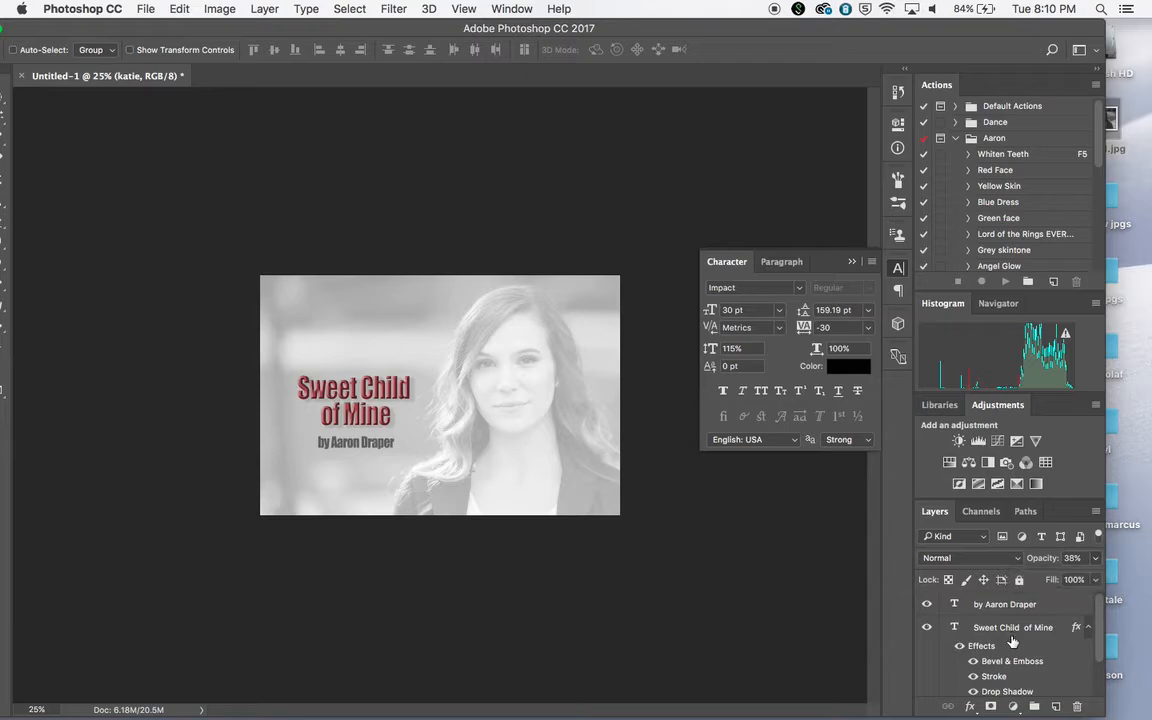
{"action": "left_click", "coordinate": [1011, 634]}
{"action": "left_click", "coordinate": [1011, 604], "text": "shift"}
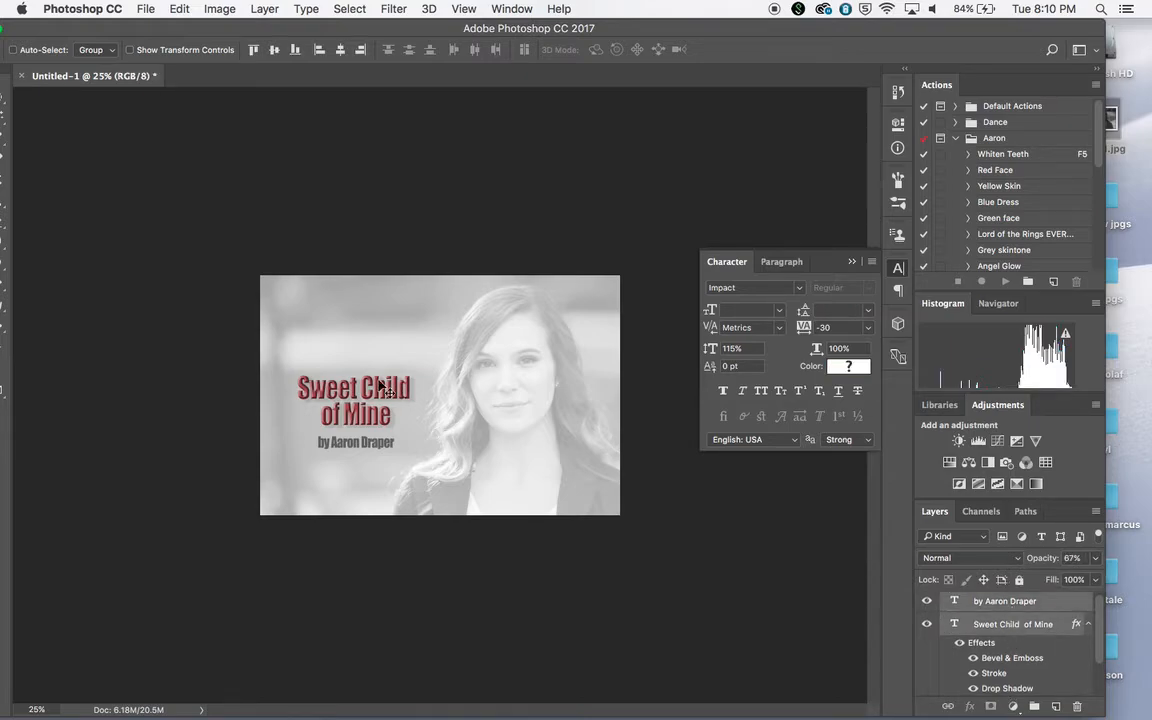
{"action": "mouse_move", "coordinate": [380, 392]}
{"action": "left_mouse_down"}
{"action": "mouse_move", "coordinate": [394, 357]}
{"action": "mouse_move", "coordinate": [388, 386]}
{"action": "left_mouse_up"}
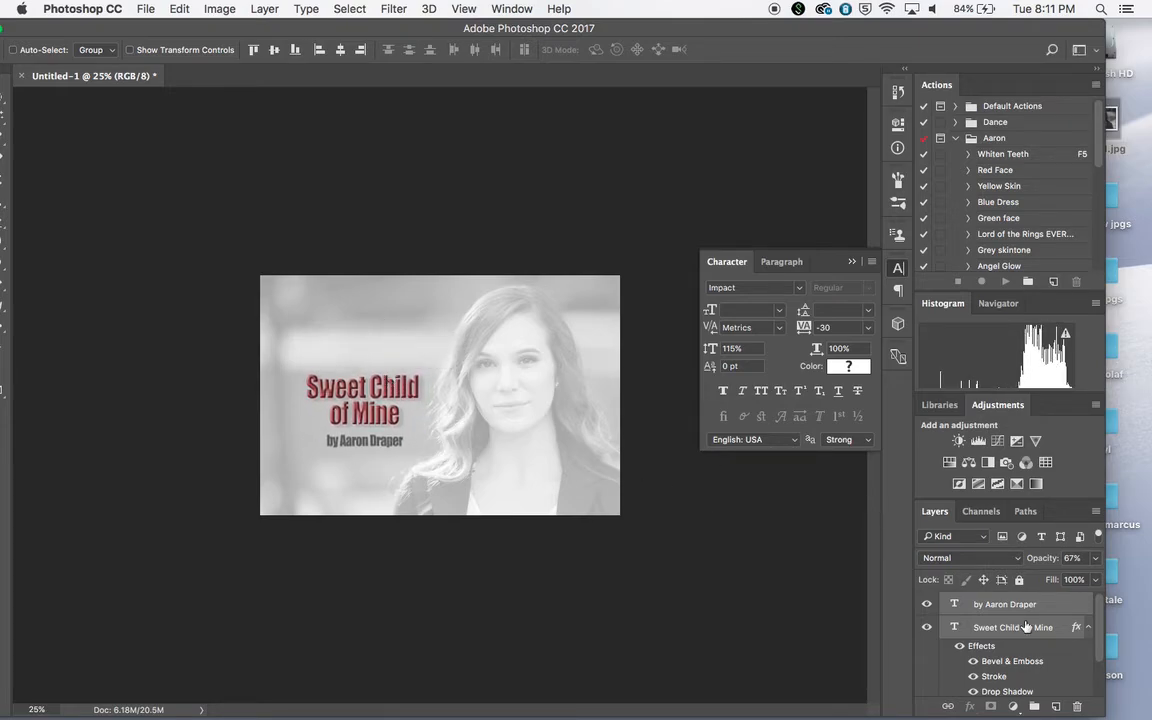
Set the portrait layer's opacity to 63% and merge all layers into a single Background layer
{"action": "scroll", "coordinate": [1053, 656], "scroll_direction": "down", "scroll_amount": 2}
{"action": "left_click", "coordinate": [1049, 665]}
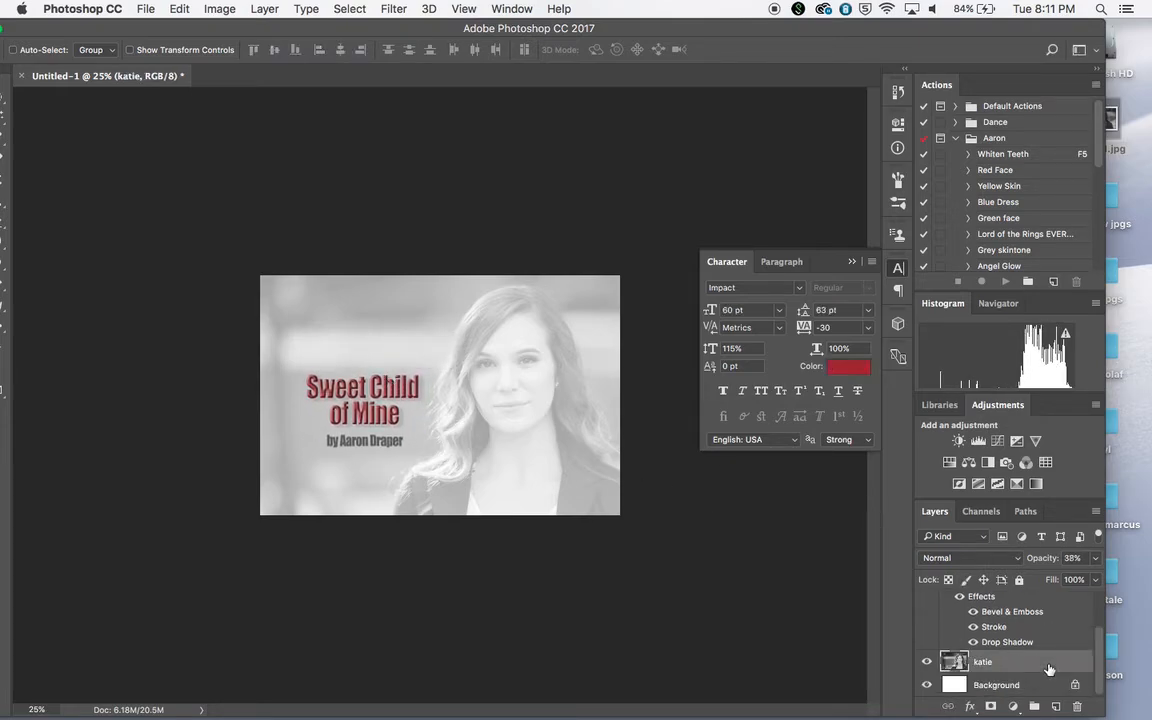
{"action": "left_click_drag", "start_coordinate": [1095, 558], "coordinate": [1068, 580]}
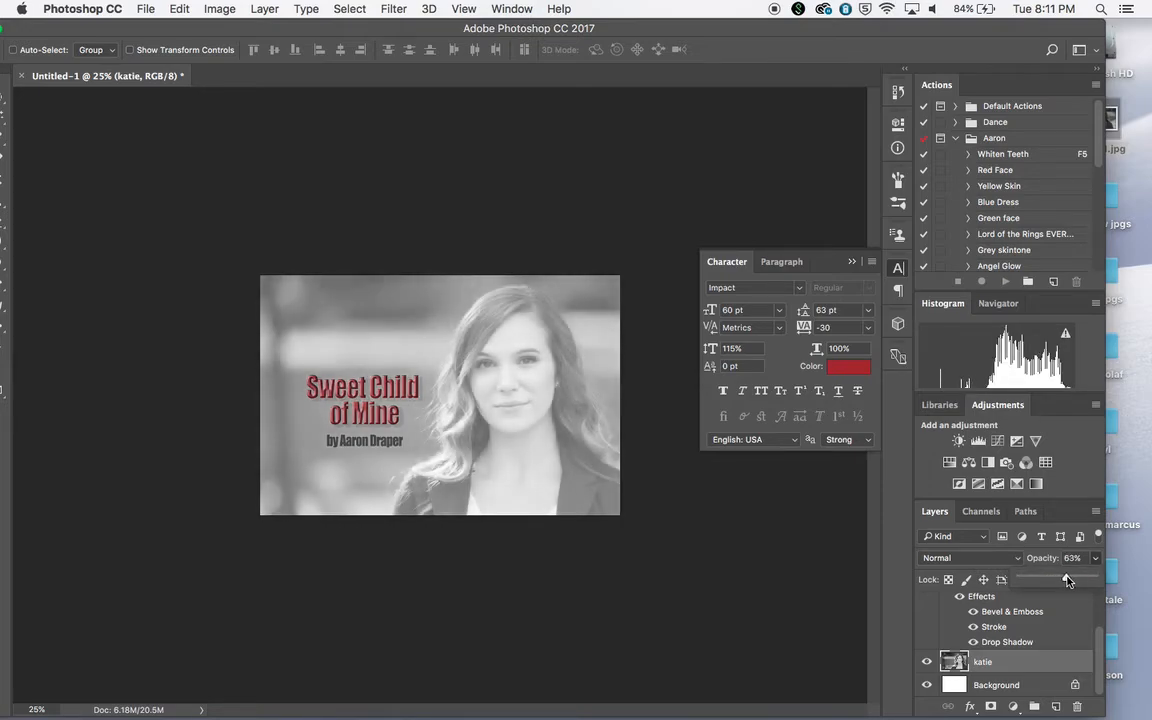
{"action": "double_click", "coordinate": [405, 35]}
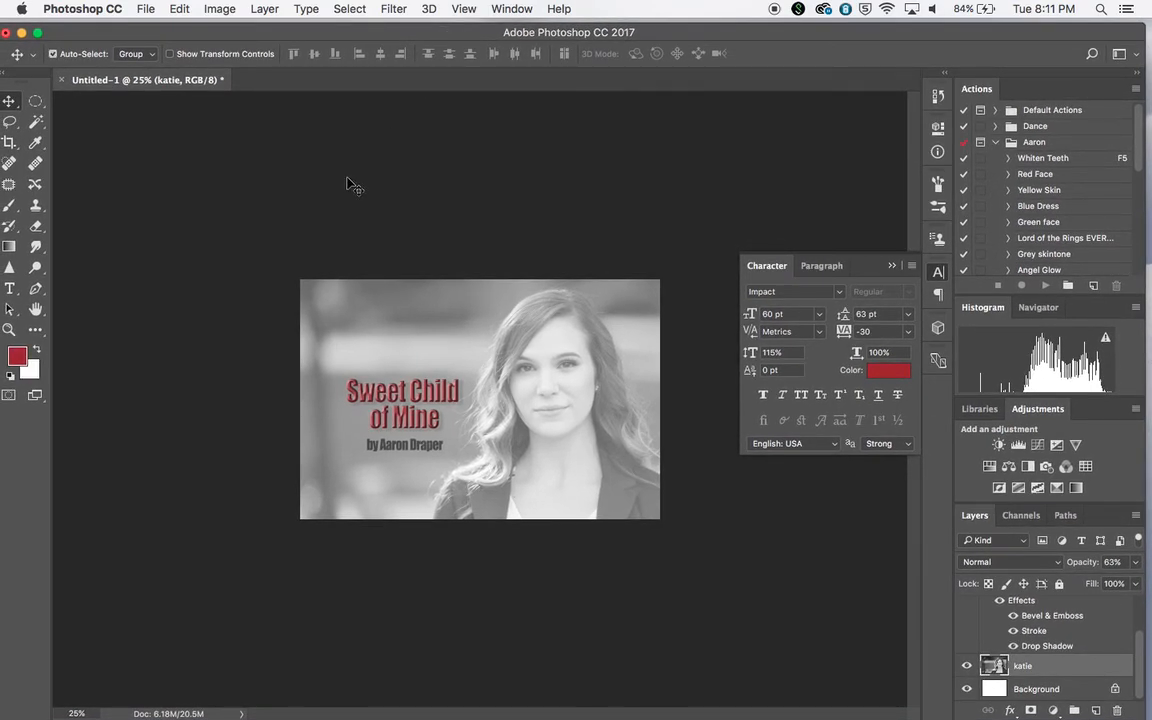
{"action": "key", "text": "super+e"}
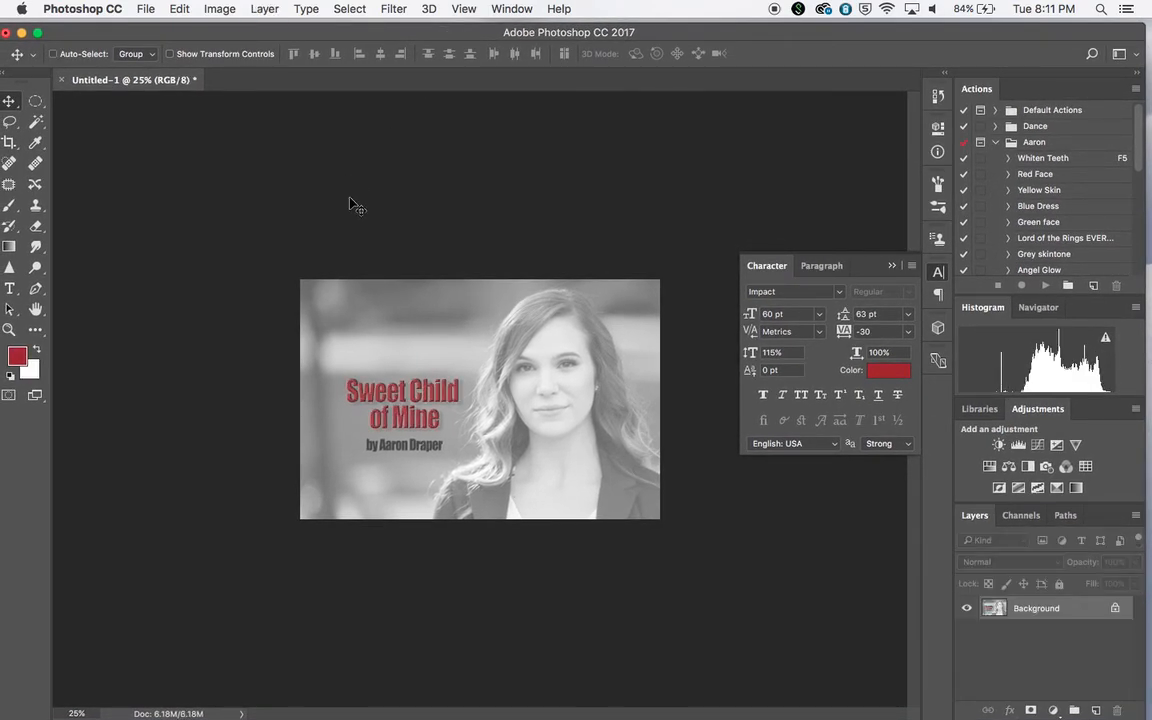
Prepare a JPEG save to the Desktop named MADT206_Final_ plus the author's surname and 1, and cancel the save
{"action": "left_click", "coordinate": [146, 9]}
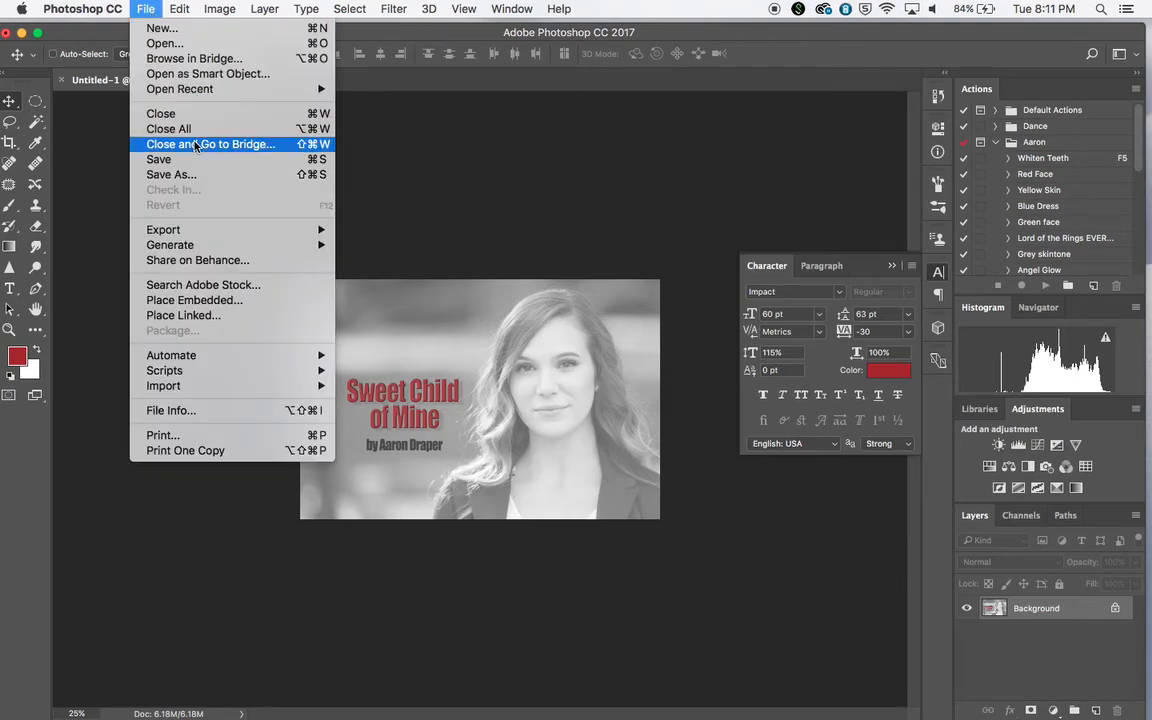
{"action": "left_click", "coordinate": [201, 175]}
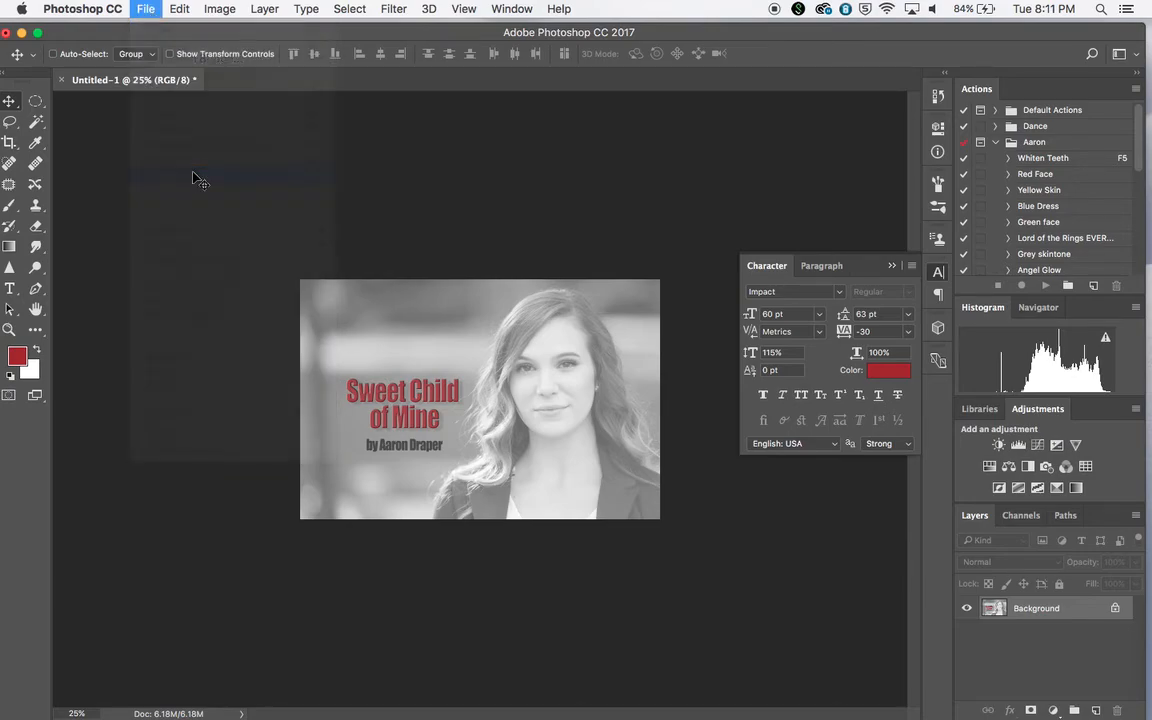
{"action": "type", "text": "MAAD"}
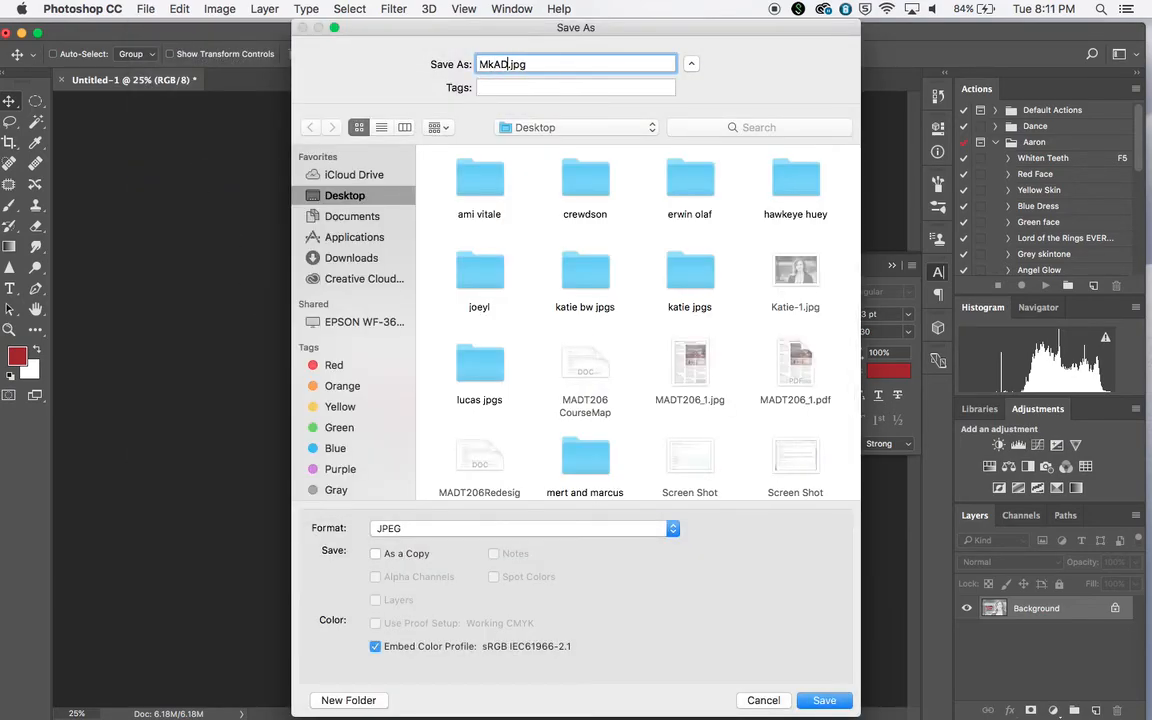
{"action": "key", "text": "BackSpace"}
{"action": "key", "text": "BackSpace"}
{"action": "key", "text": "BackSpace"}
{"action": "type", "text": "ADT206_Final_Draper1"}
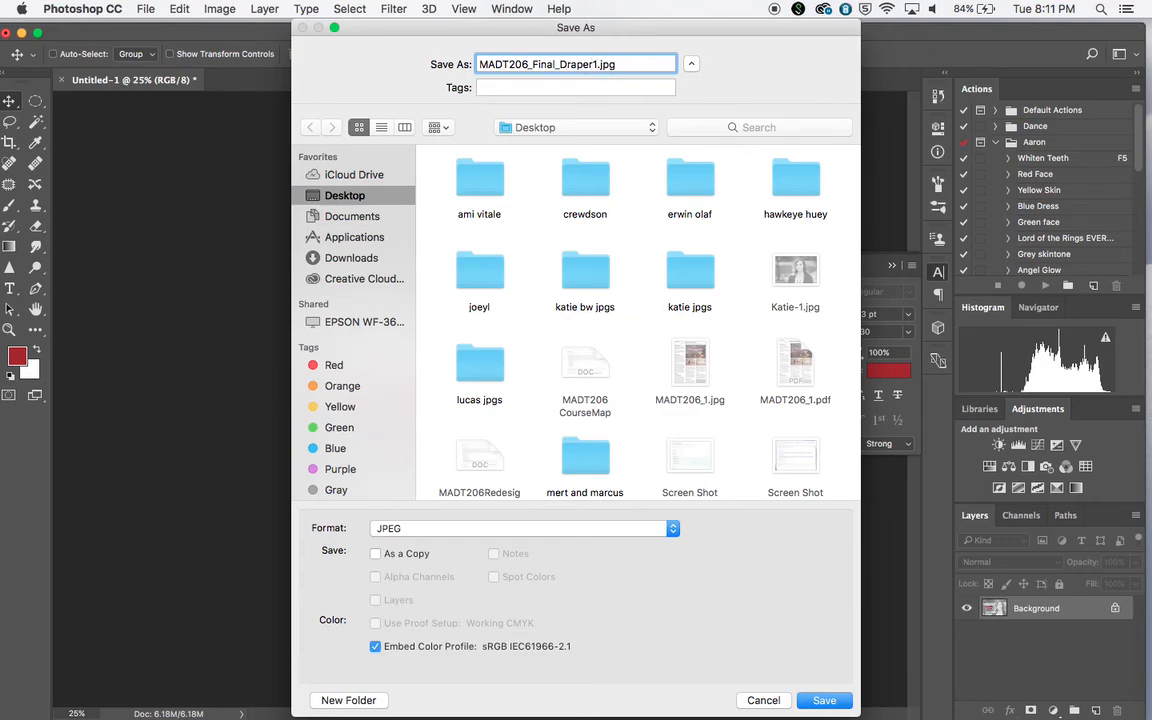
{"action": "left_click", "coordinate": [770, 700]}
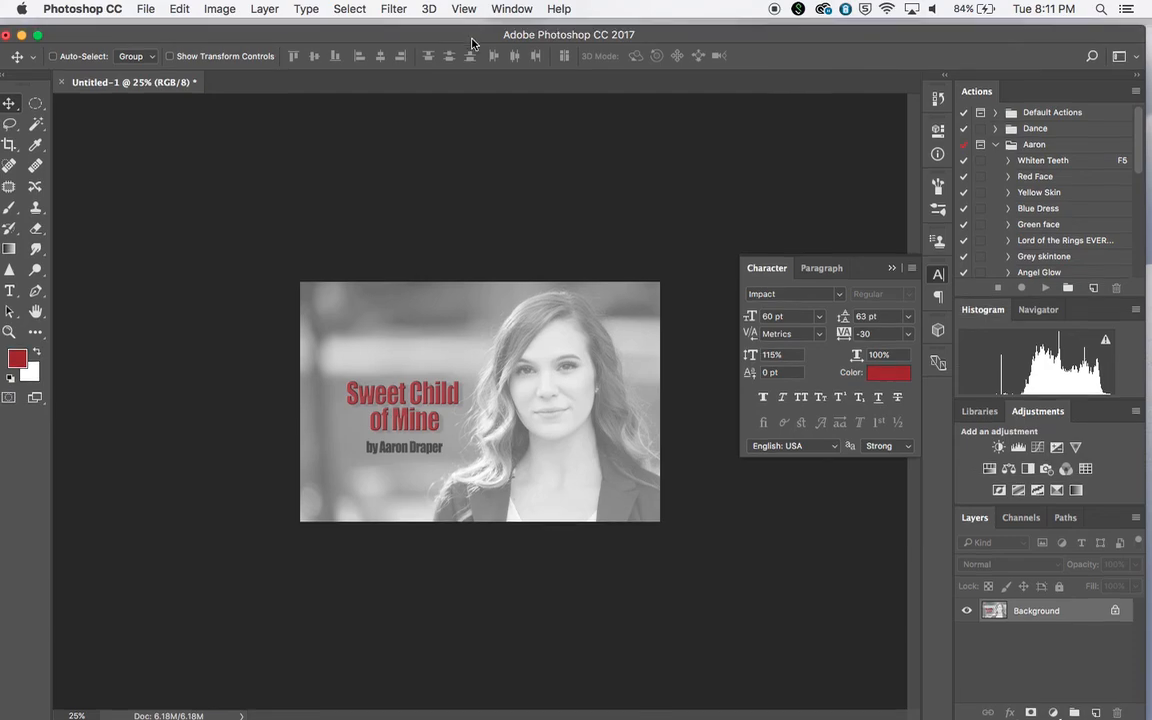
{"action": "left_click_drag", "start_coordinate": [470, 36], "coordinate": [545, 96]}
{"action": "left_click_drag", "start_coordinate": [405, 100], "coordinate": [338, 41]}
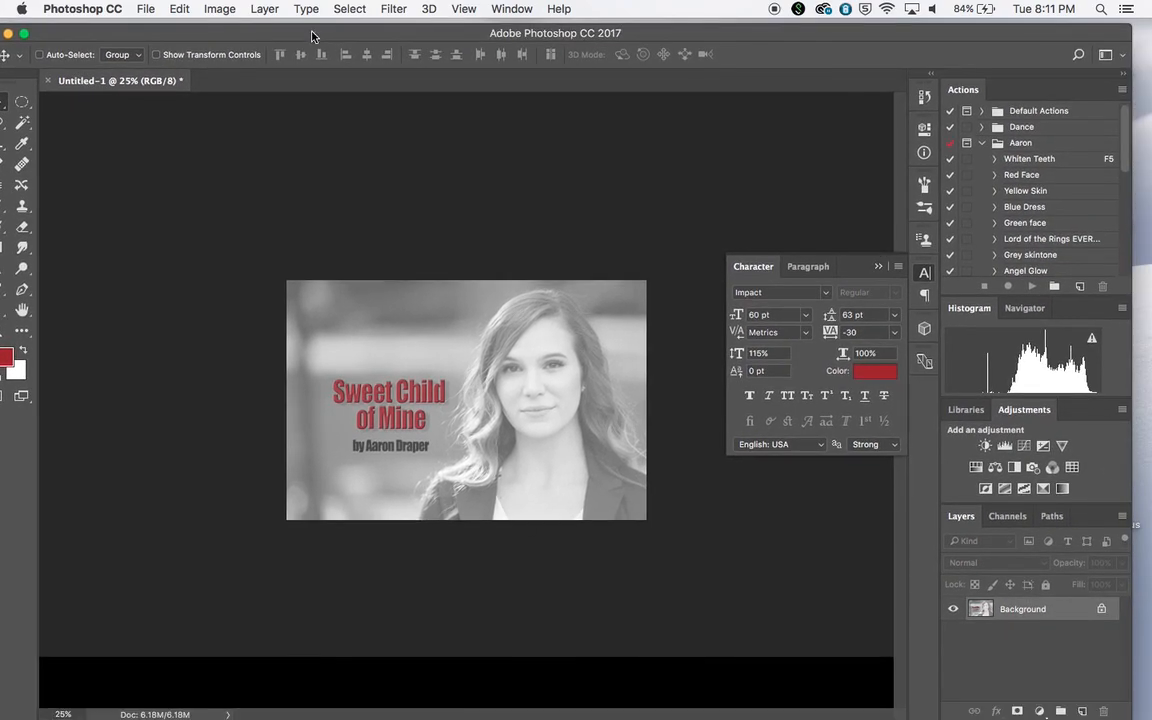
{"action": "mouse_move", "coordinate": [272, 712]}
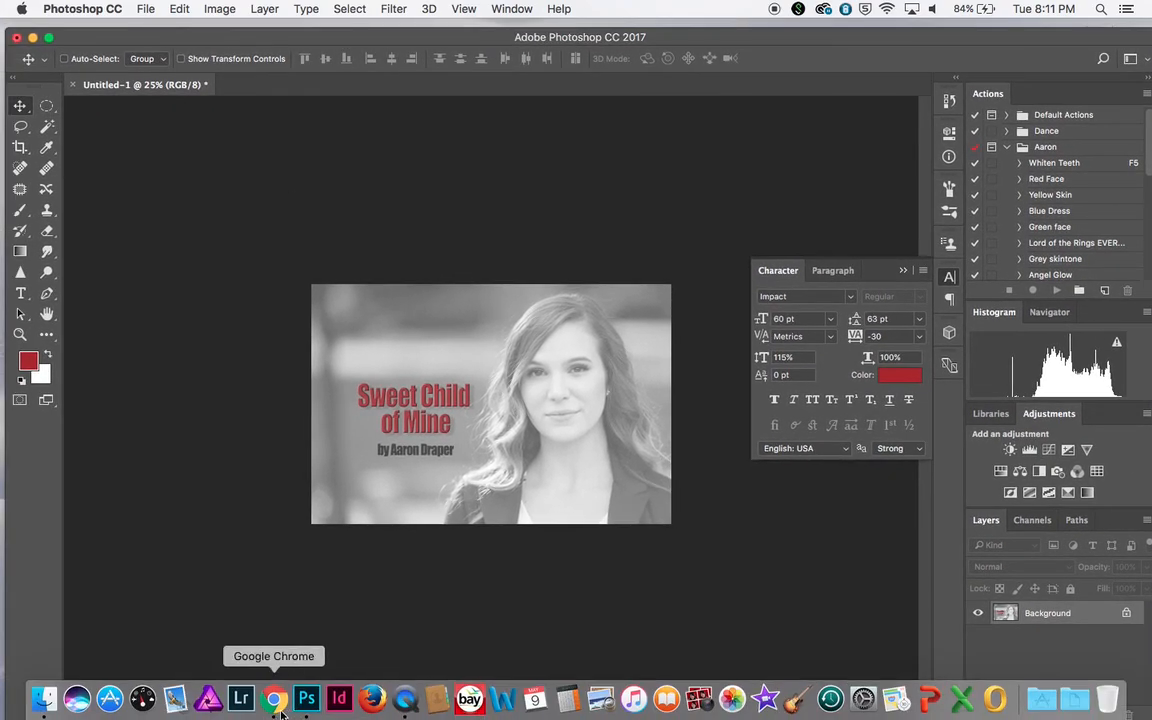
{"action": "left_click", "coordinate": [405, 698]}
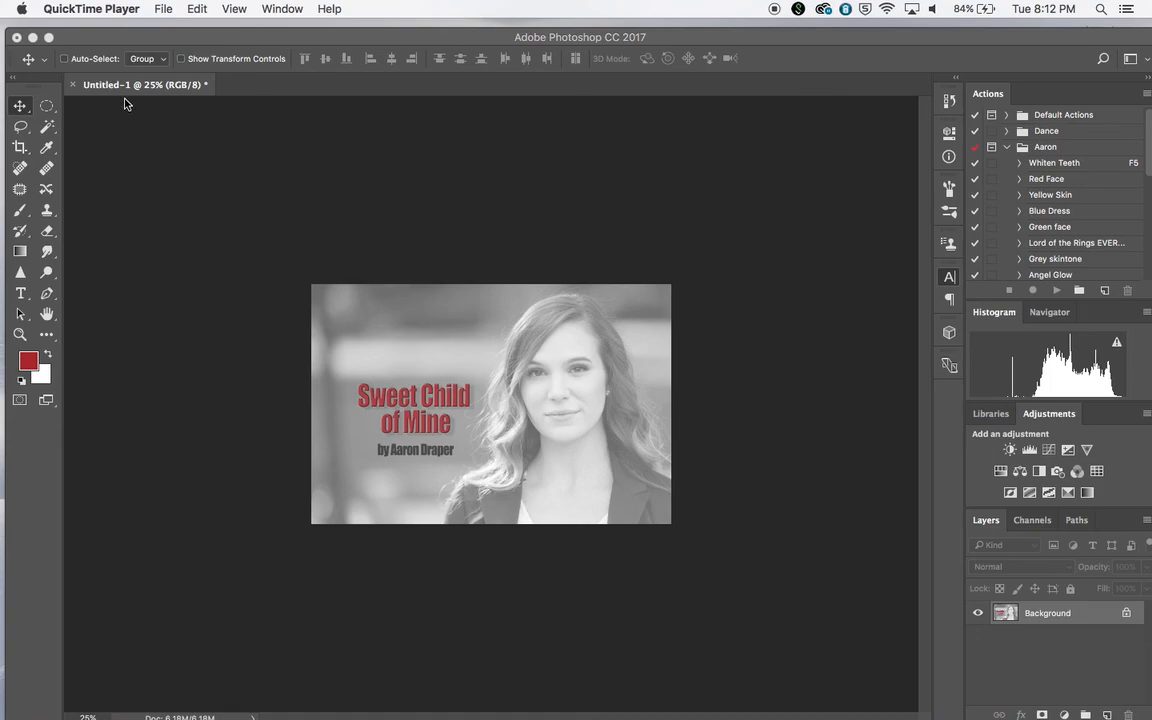
{"action": "left_click", "coordinate": [161, 9]}
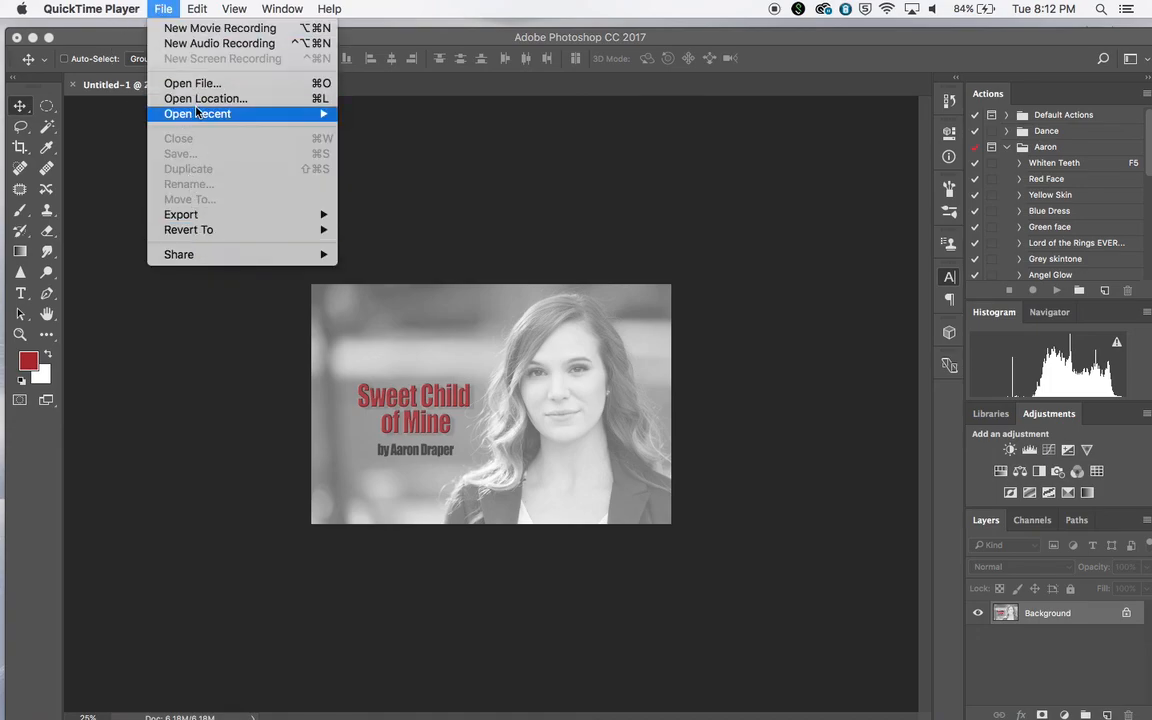
{"action": "mouse_move", "coordinate": [100, 7]}
{"action": "left_click", "coordinate": [118, 136]}
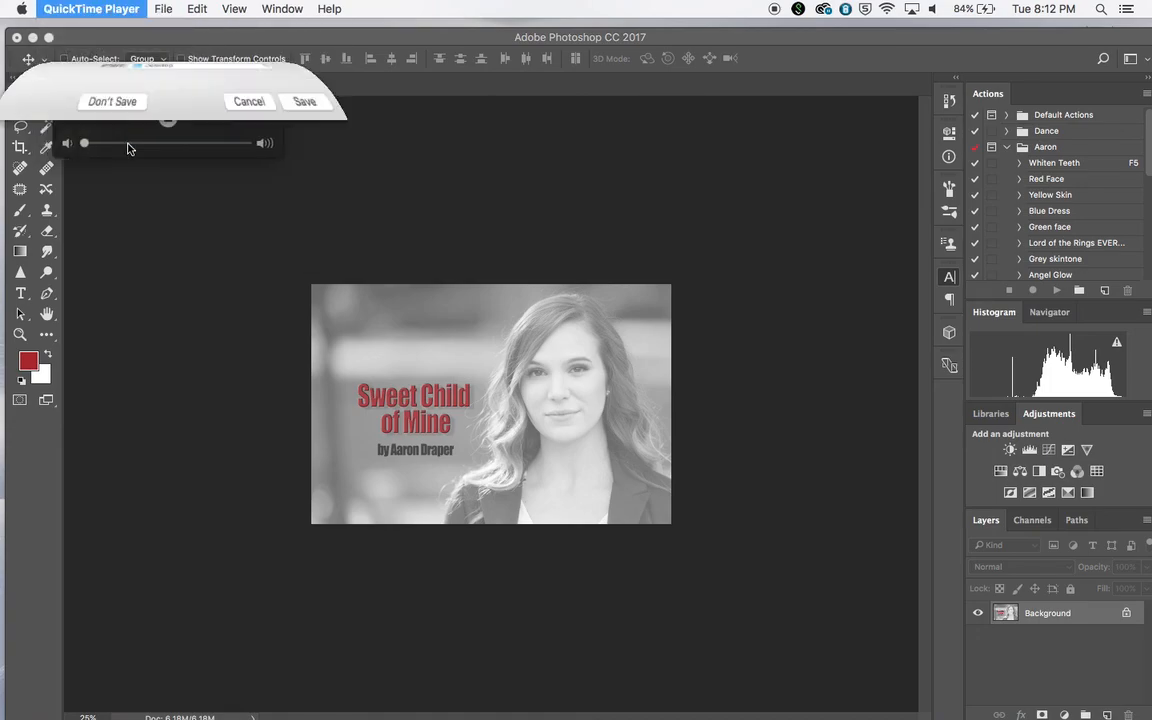
{"action": "type", "text": "Title Page"}
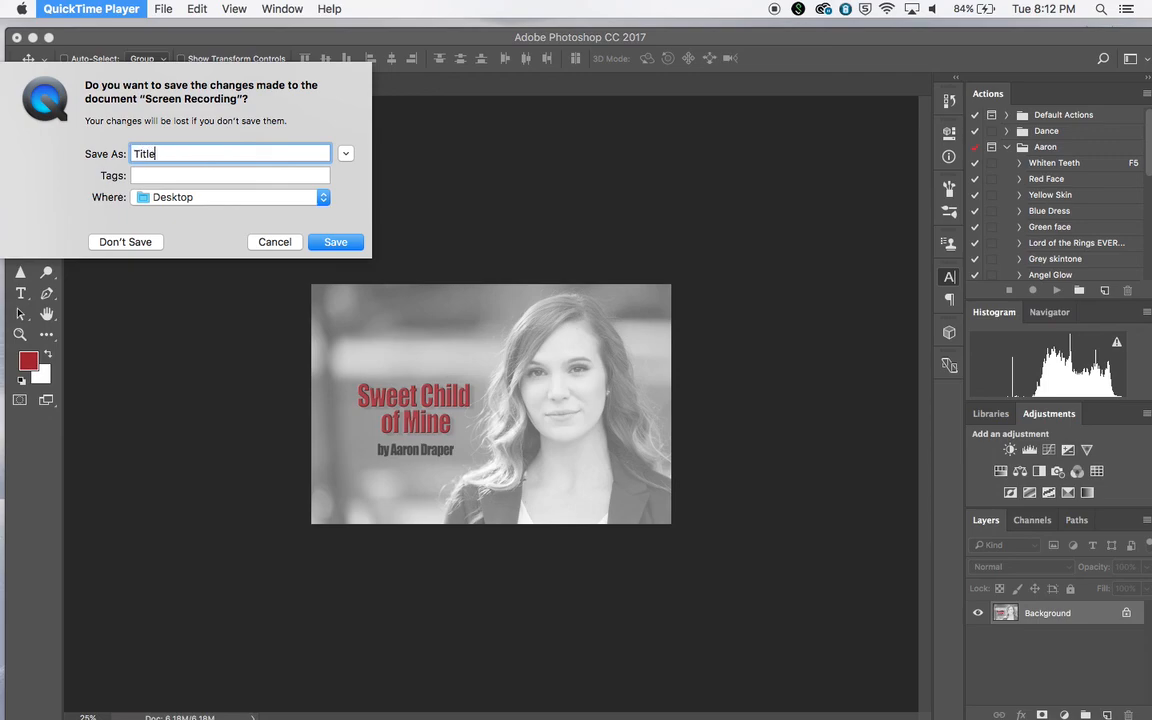